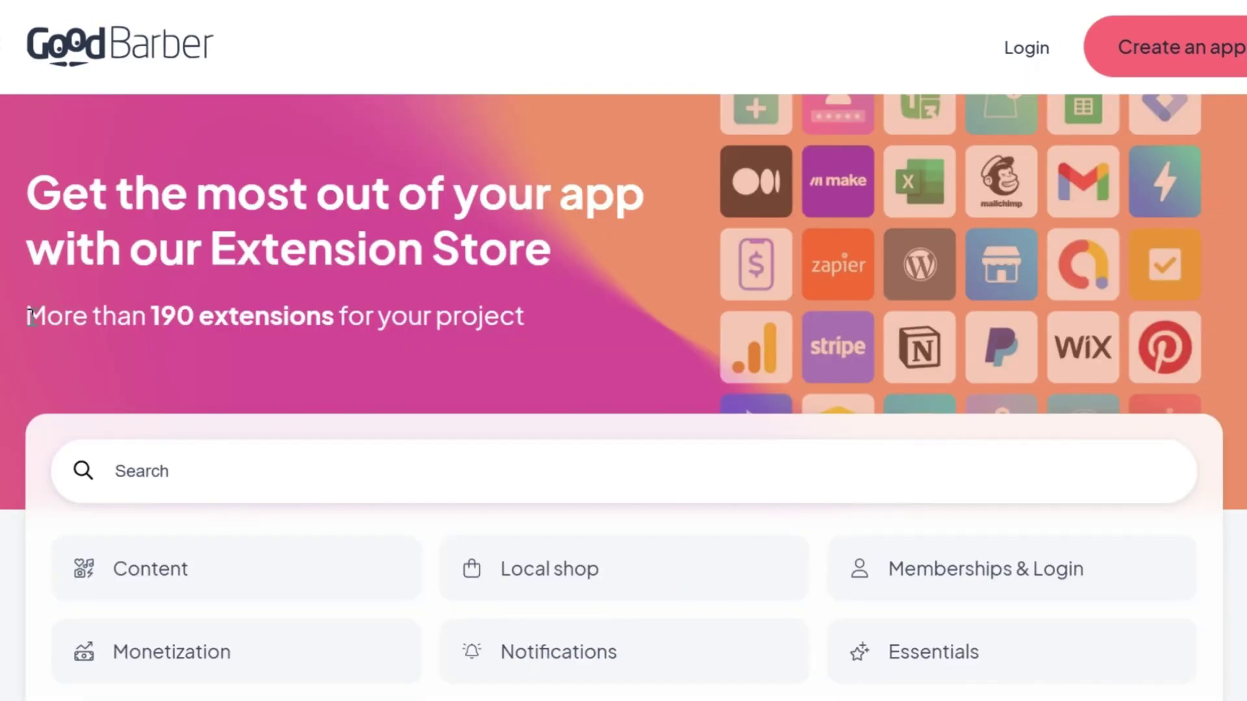
Start building a new GoodBarber app for free from the homepage, reaching the template chooser.
left_click_drag(27, 316, 542, 319)
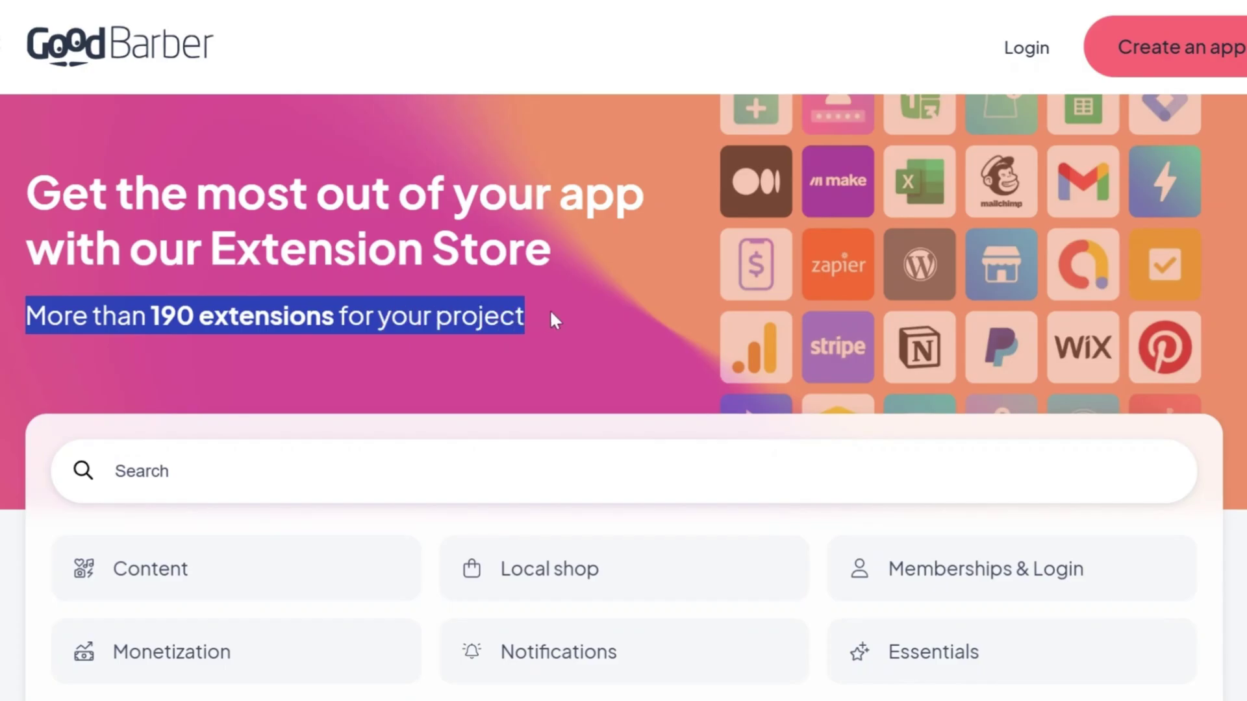
scroll(550, 309, "down", 4)
scroll(550, 309, "down", 4)
scroll(550, 309, "down", 4)
scroll(549, 308, "down", 5)
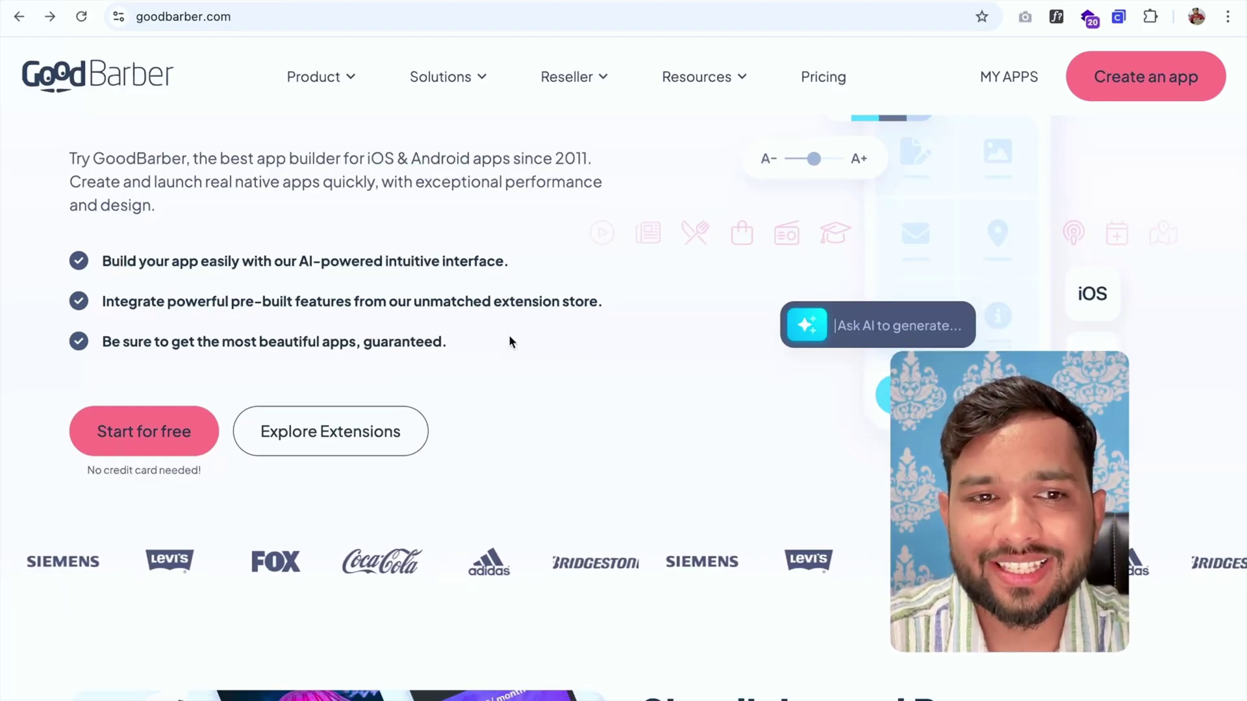
scroll(510, 335, "down", 4)
scroll(508, 334, "down", 5)
scroll(508, 334, "down", 5)
scroll(509, 334, "up", 15)
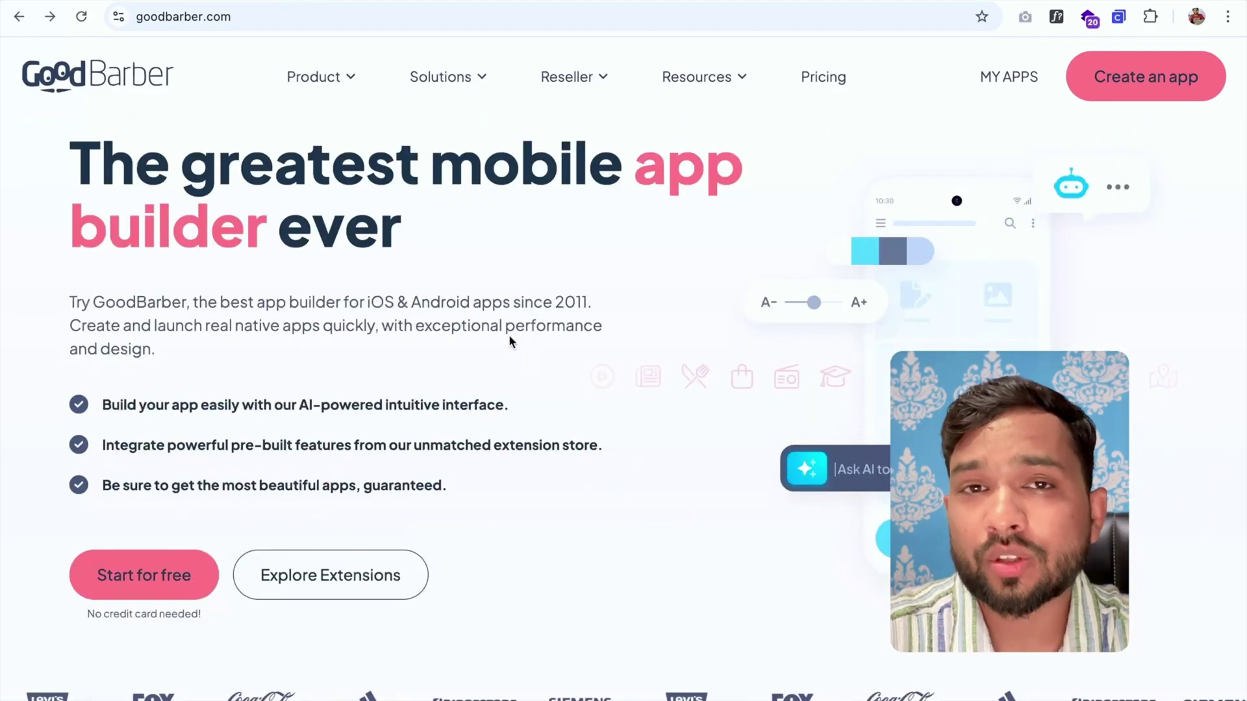
scroll(481, 496, "down", 2)
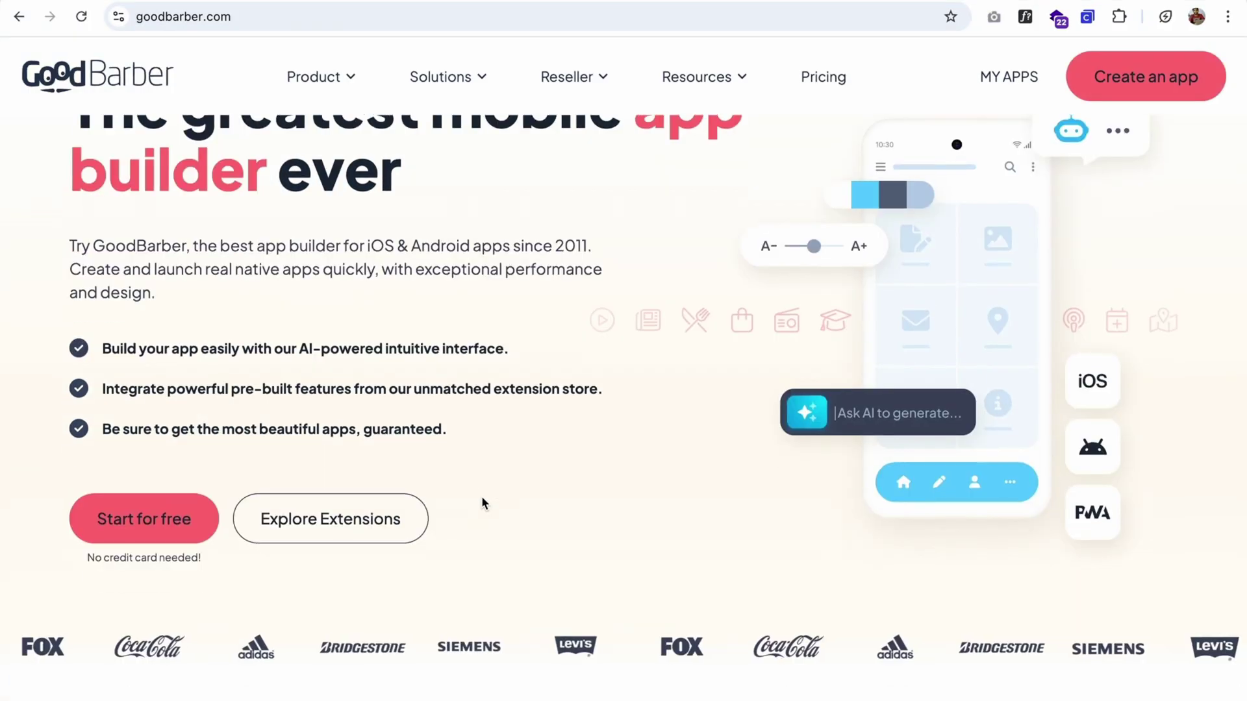
scroll(481, 495, "down", 2)
scroll(481, 495, "down", 1)
scroll(481, 497, "down", 2)
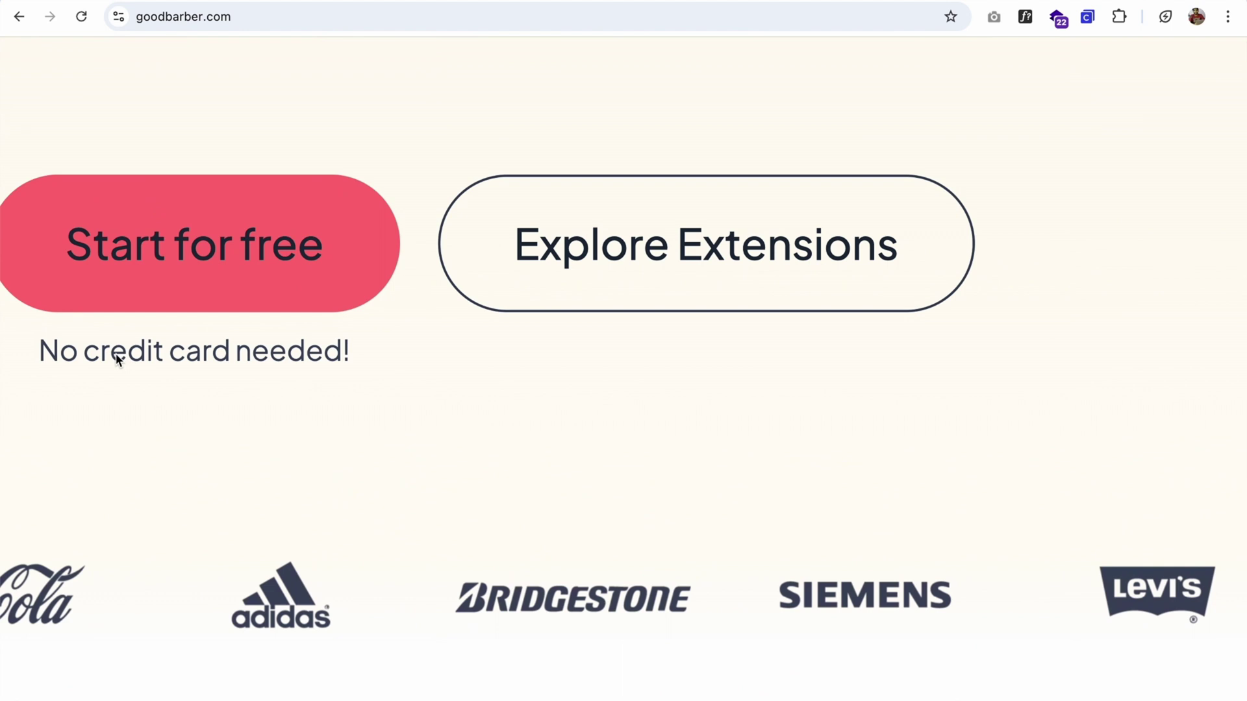
triple_click(458, 351)
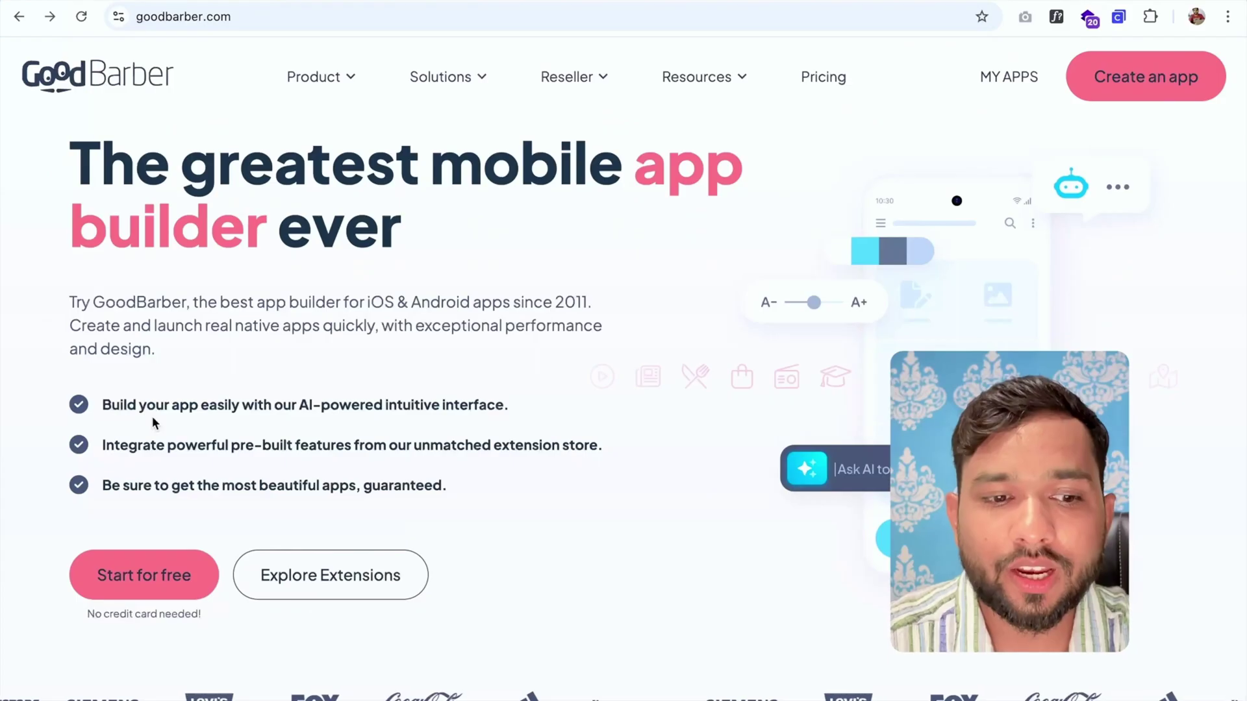
scroll(153, 416, "down", 4)
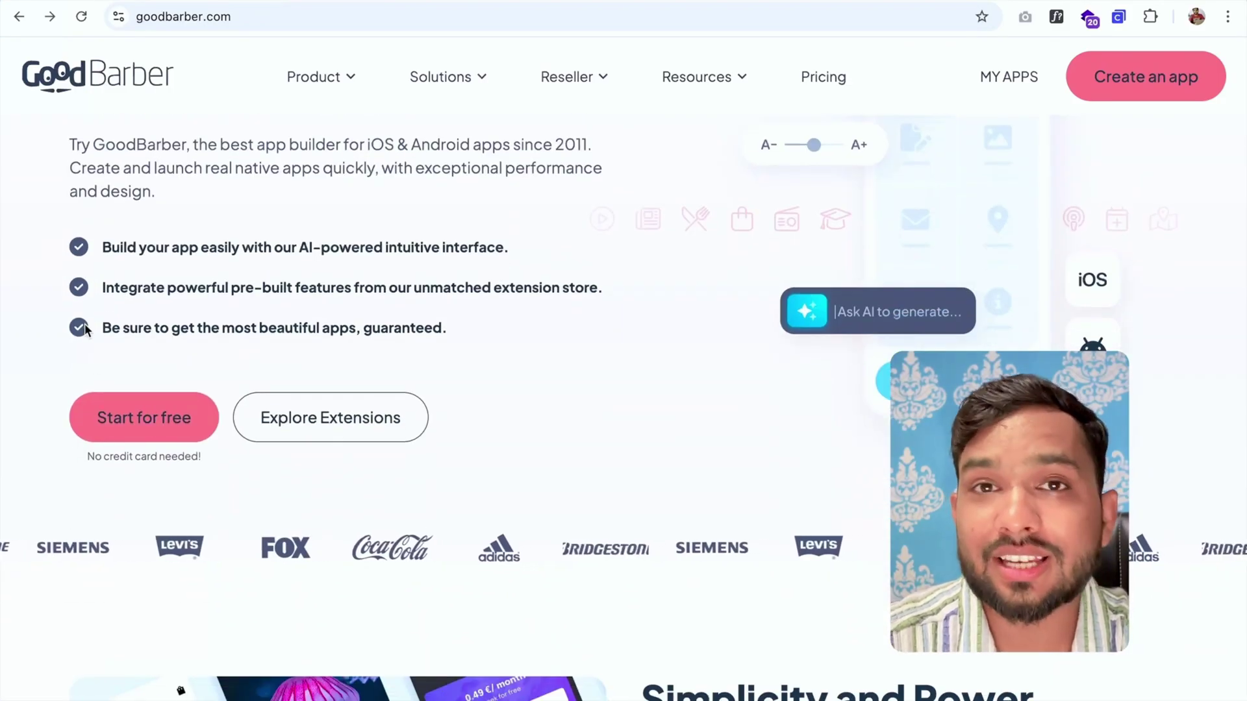
scroll(85, 324, "down", 1)
left_click(116, 352)
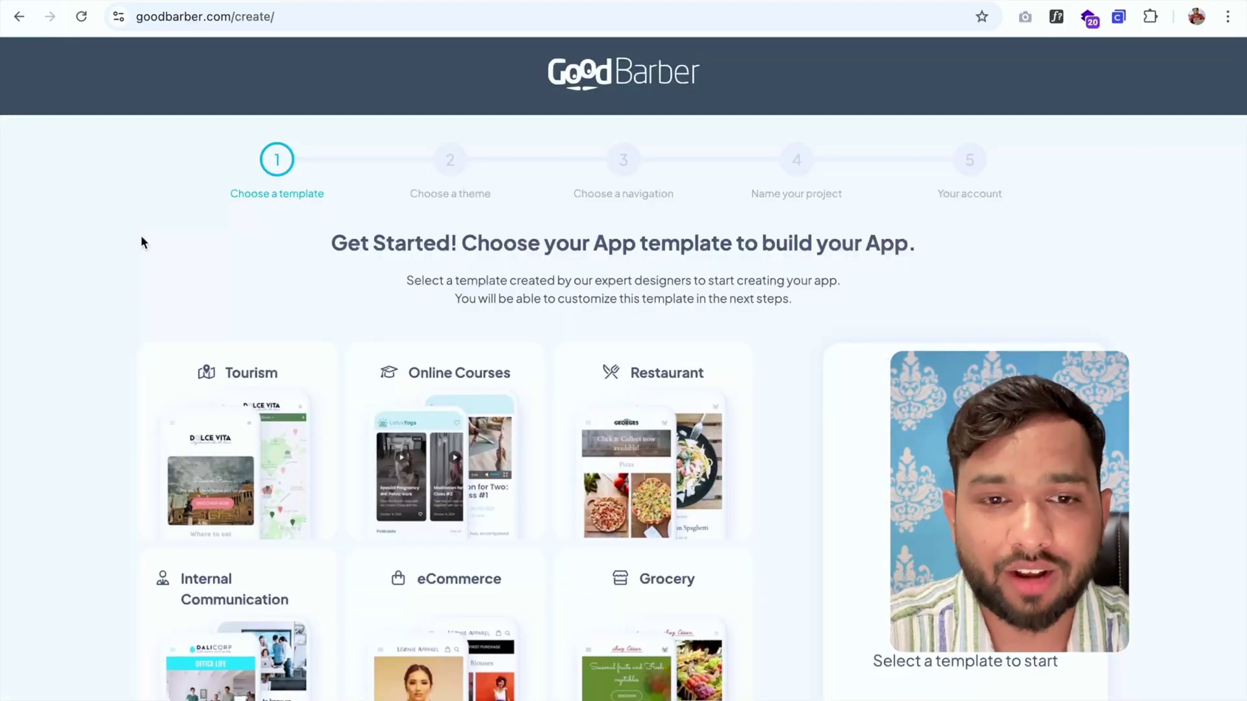
scroll(140, 236, "down", 1)
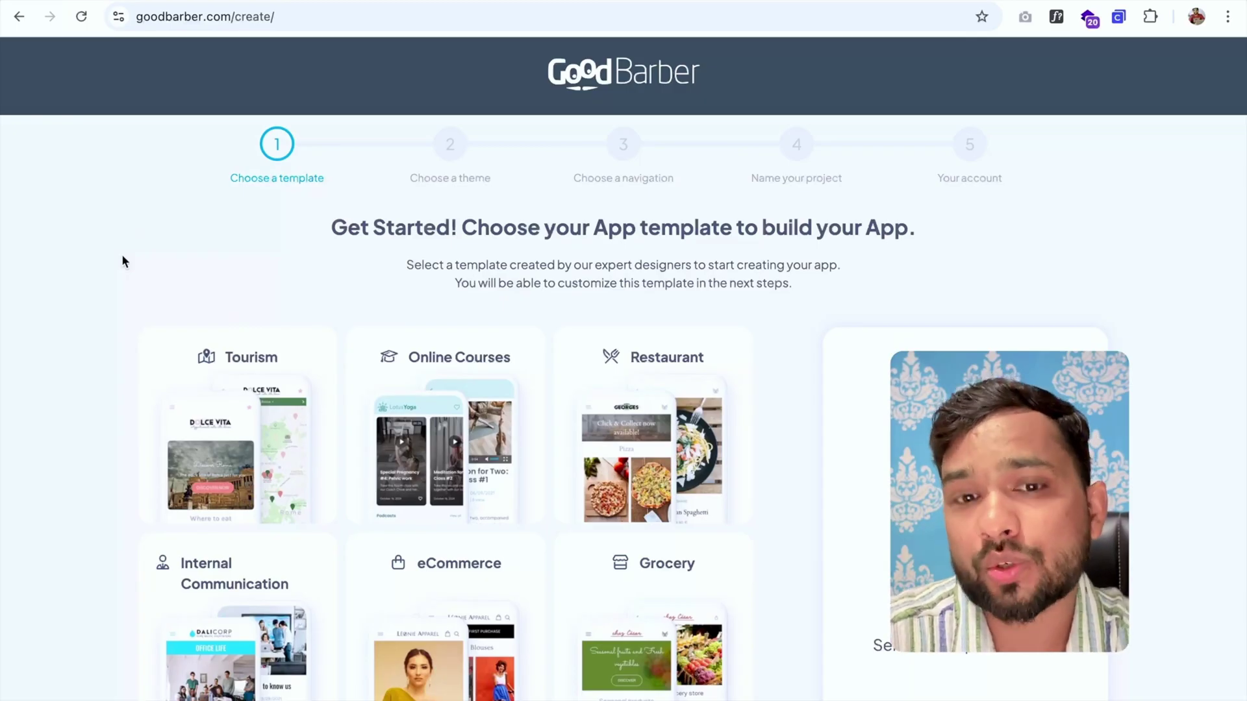
scroll(122, 255, "down", 2)
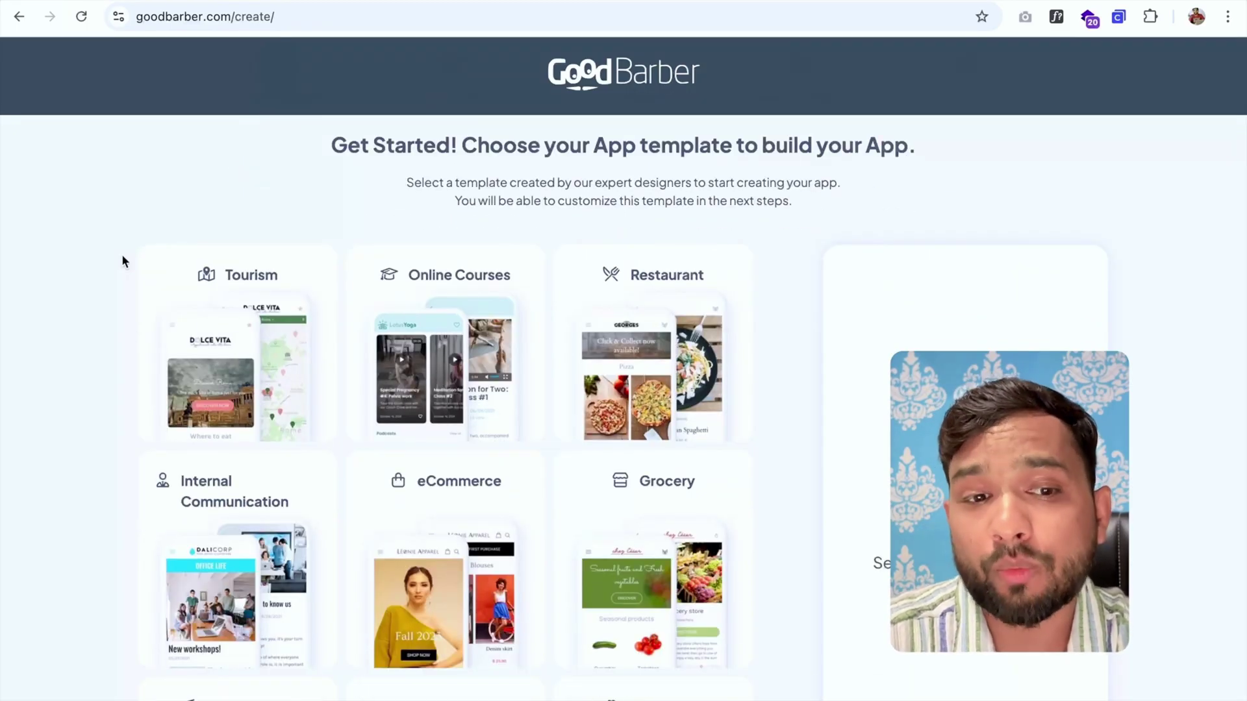
scroll(121, 255, "down", 2)
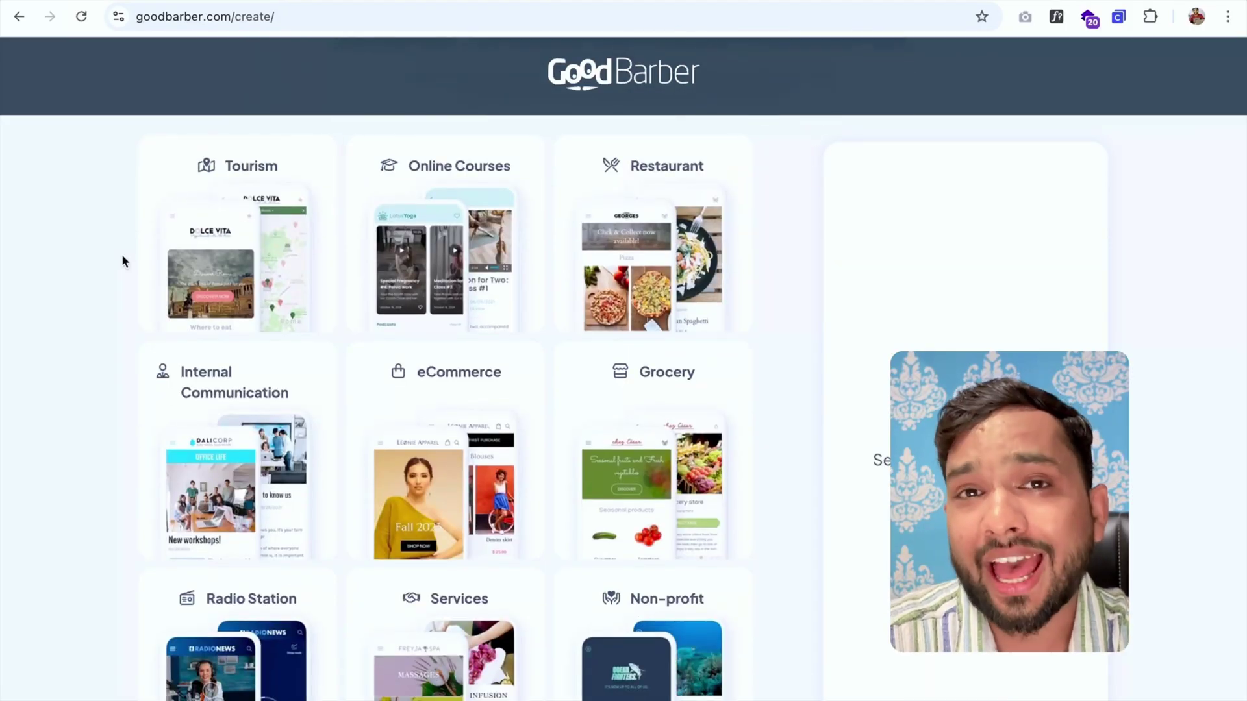
scroll(122, 255, "down", 3)
scroll(123, 254, "down", 2)
scroll(122, 253, "up", 5)
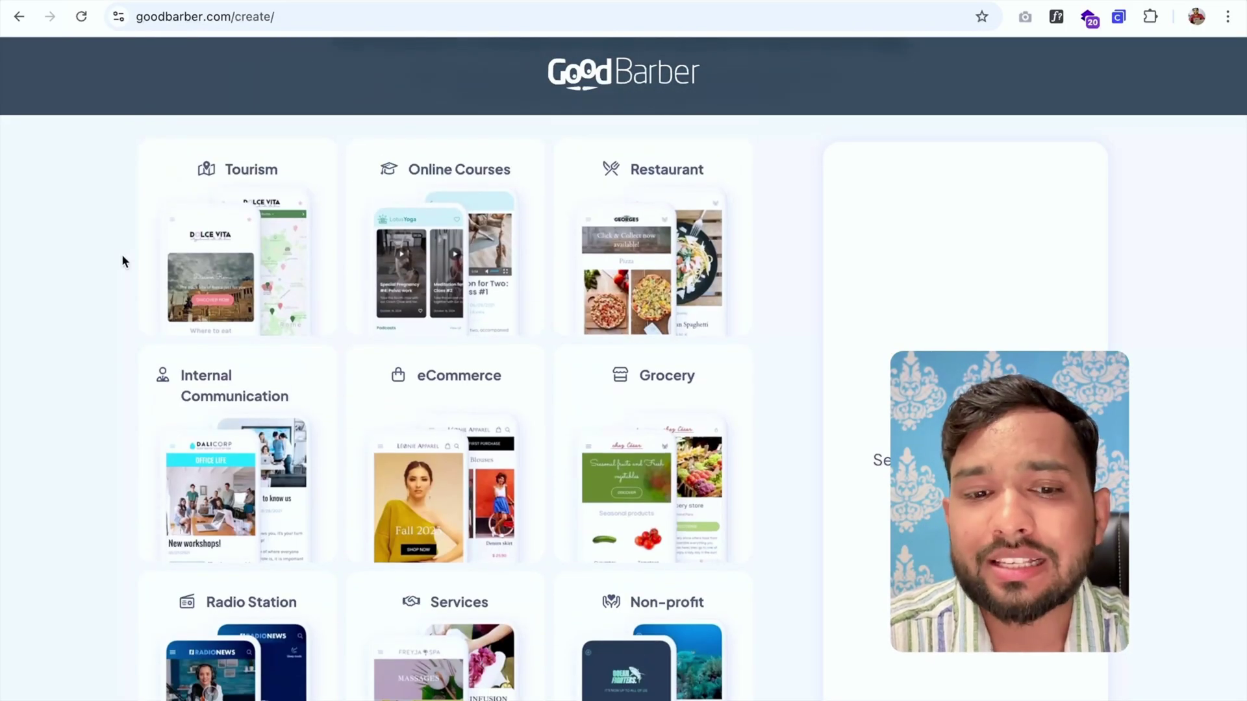
scroll(121, 255, "down", 2)
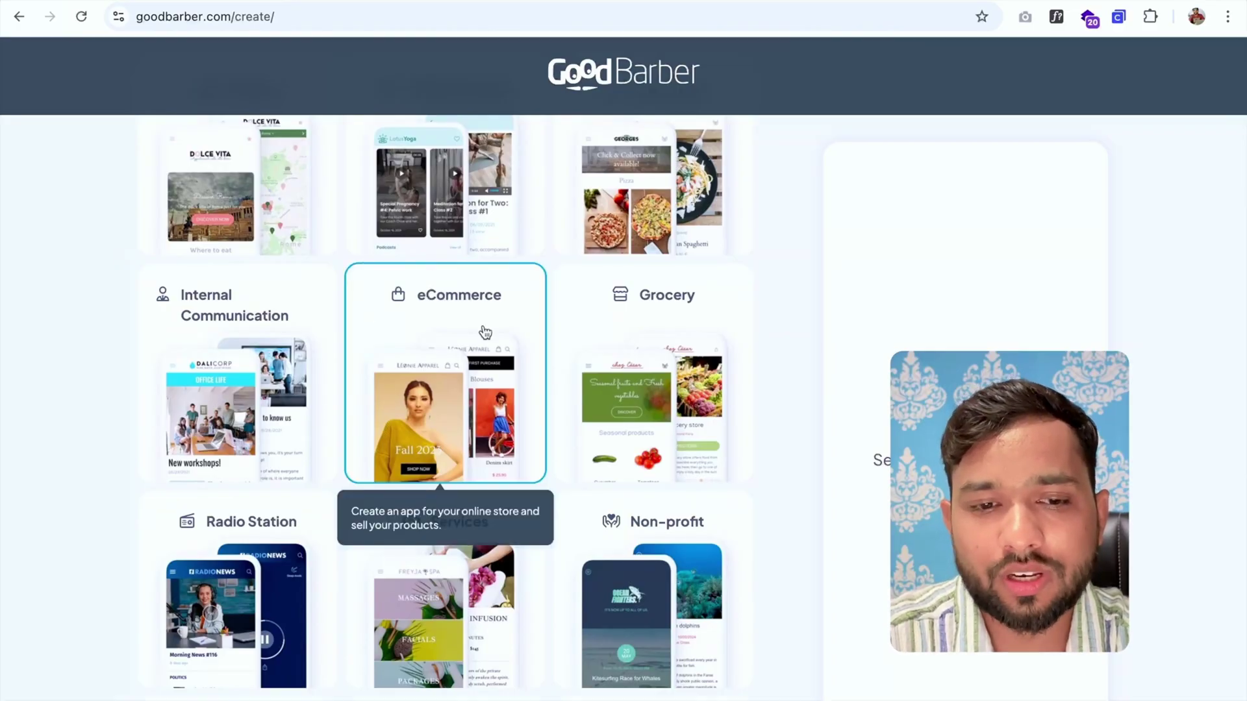
Choose the eCommerce template and continue to the theme step.
left_click(432, 379)
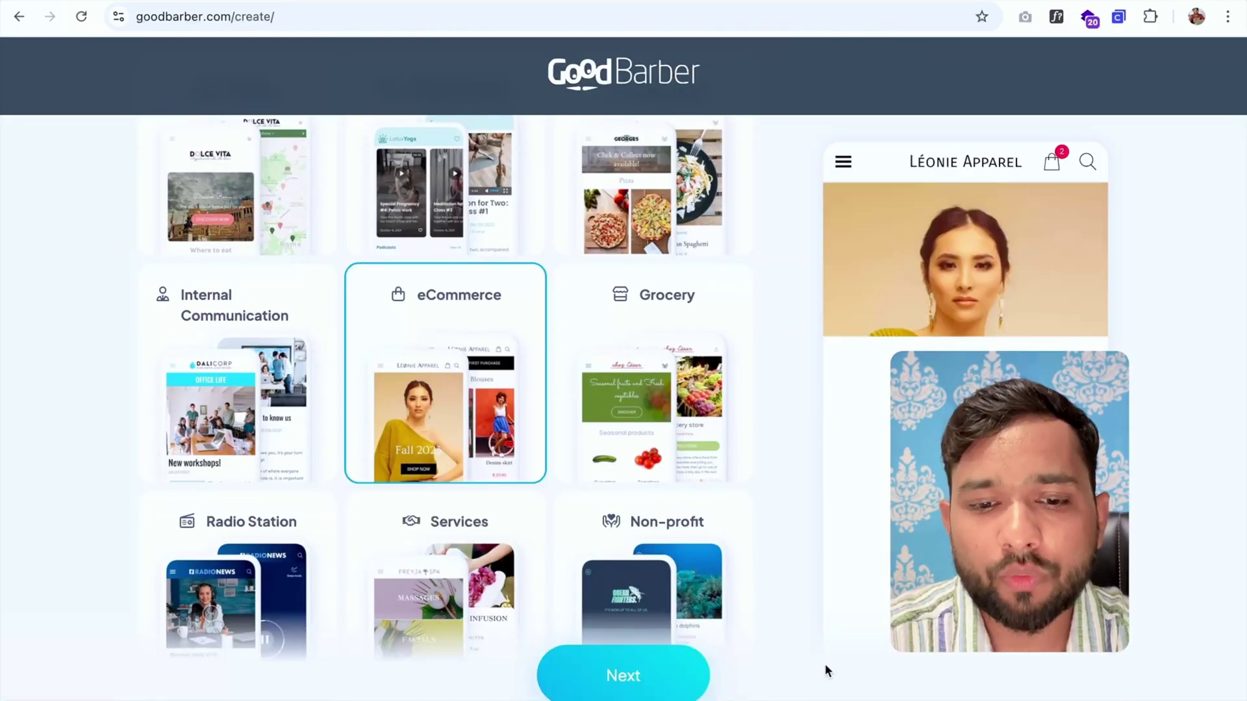
left_click(638, 683)
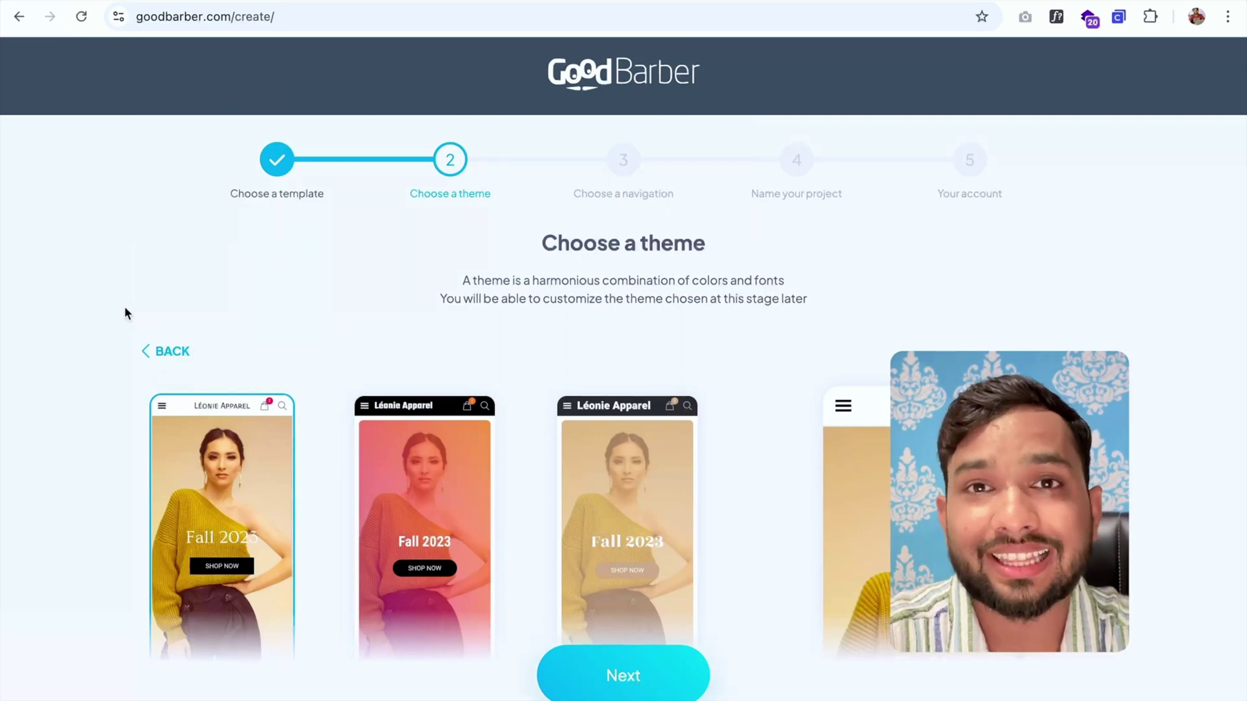
scroll(124, 307, "down", 3)
scroll(124, 307, "down", 3)
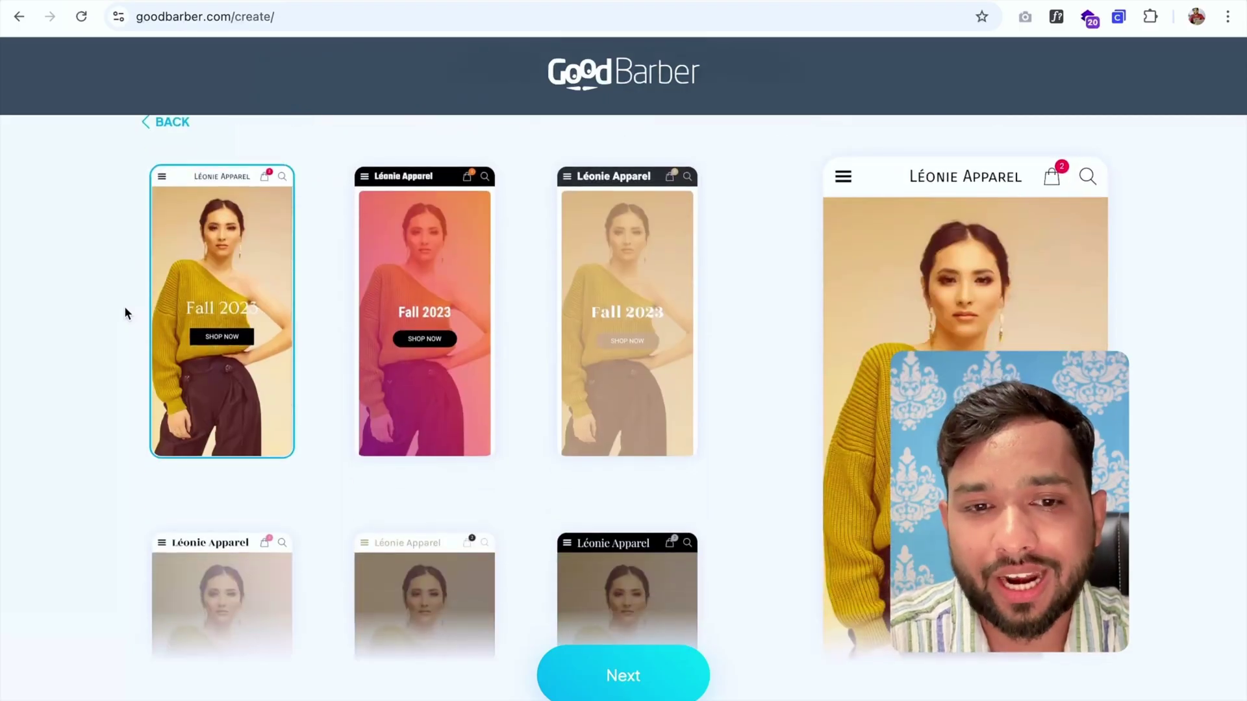
scroll(105, 346, "down", 4)
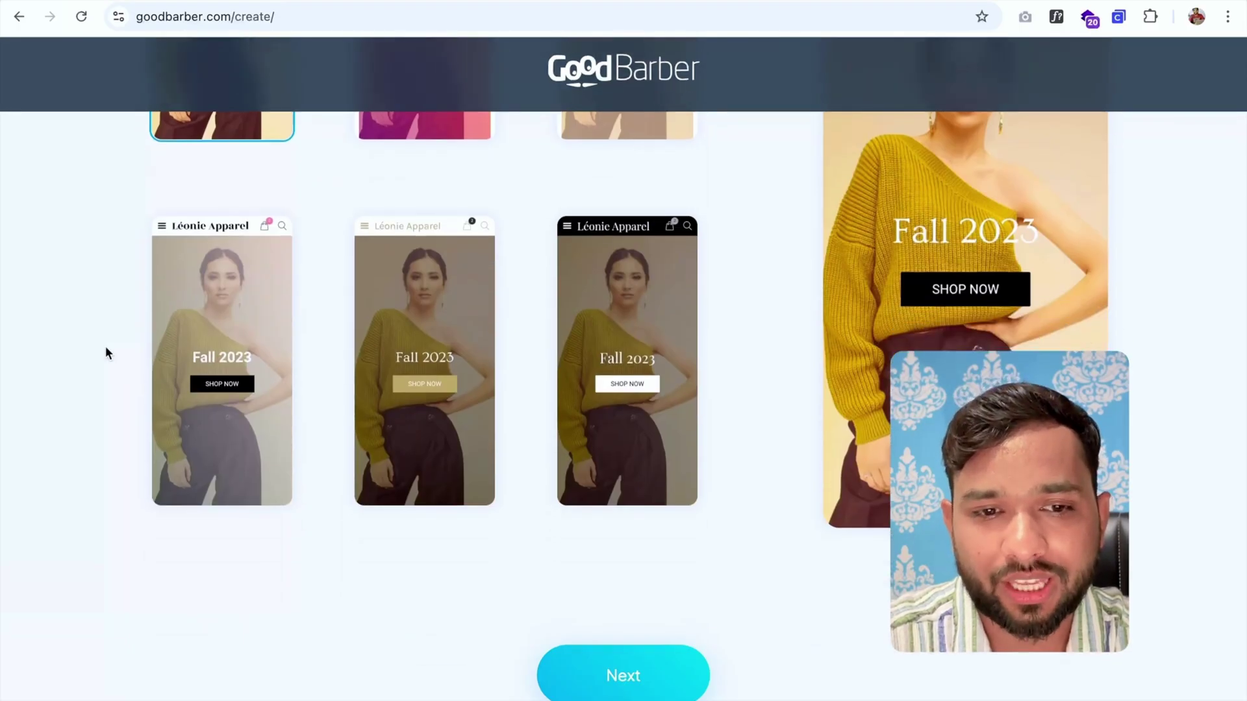
scroll(106, 346, "up", 4)
scroll(105, 346, "up", 3)
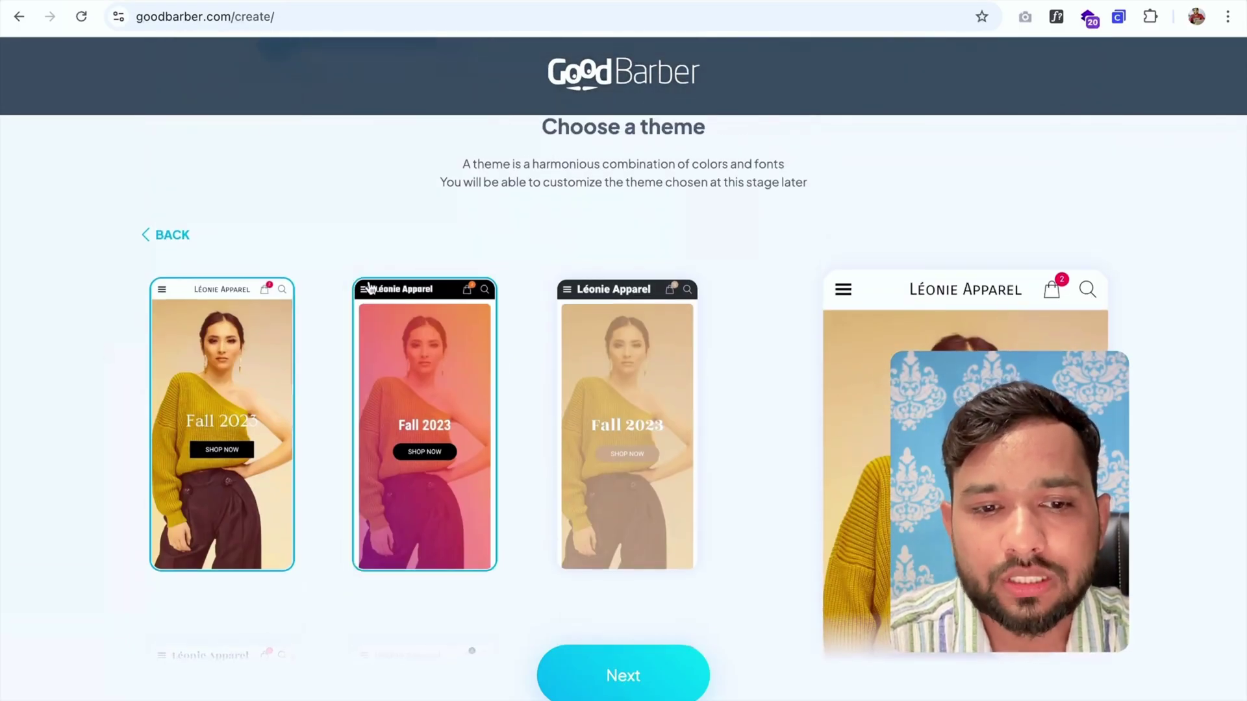
Choose the pink gradient theme and continue to the navigation step.
left_click(434, 405)
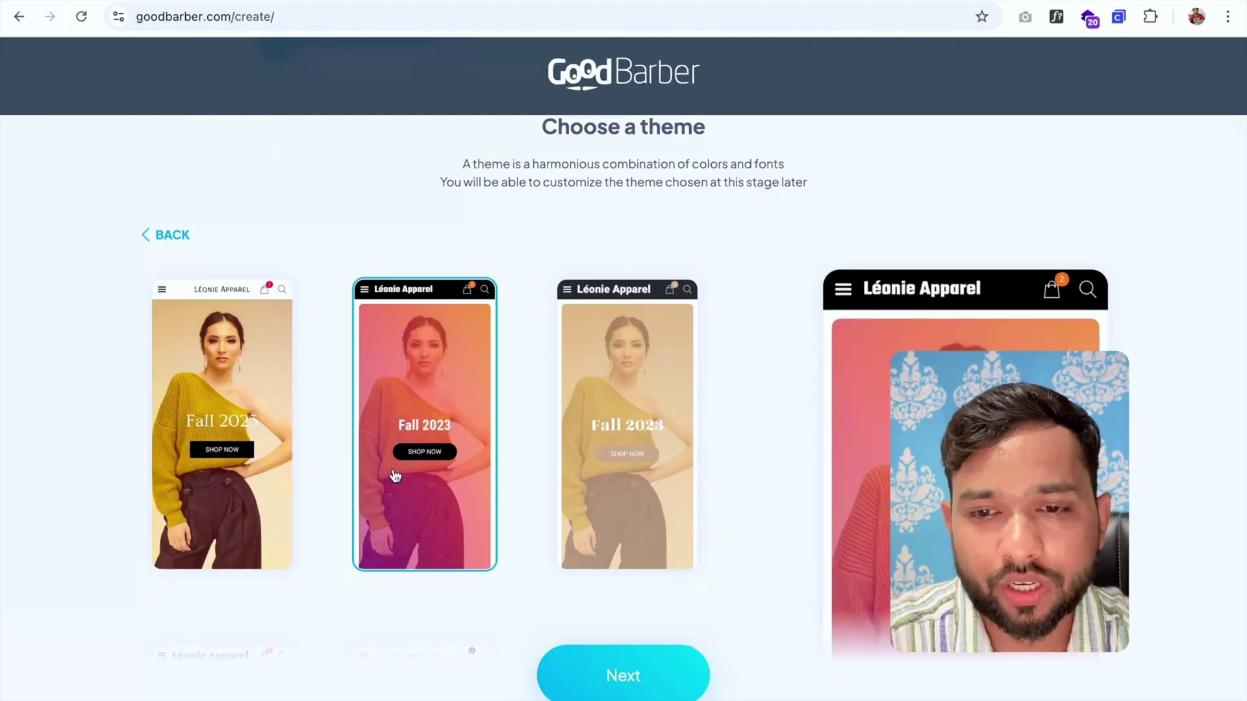
left_click(651, 678)
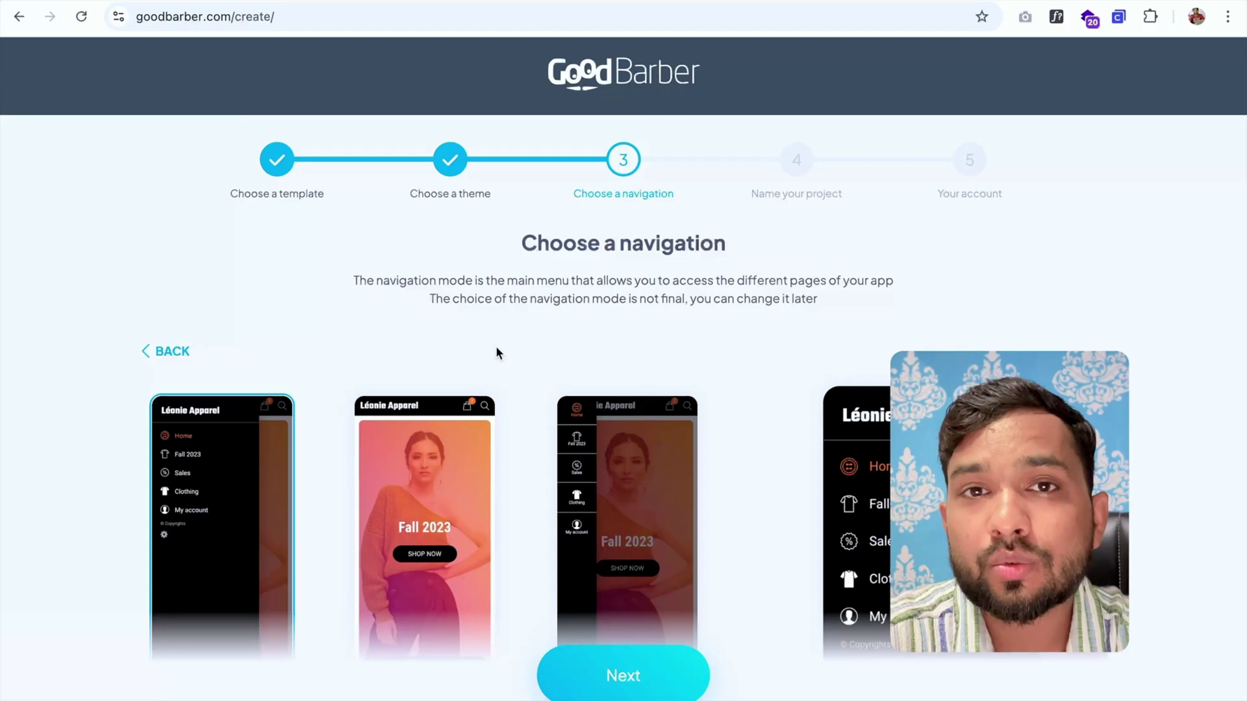
scroll(529, 406, "down", 2)
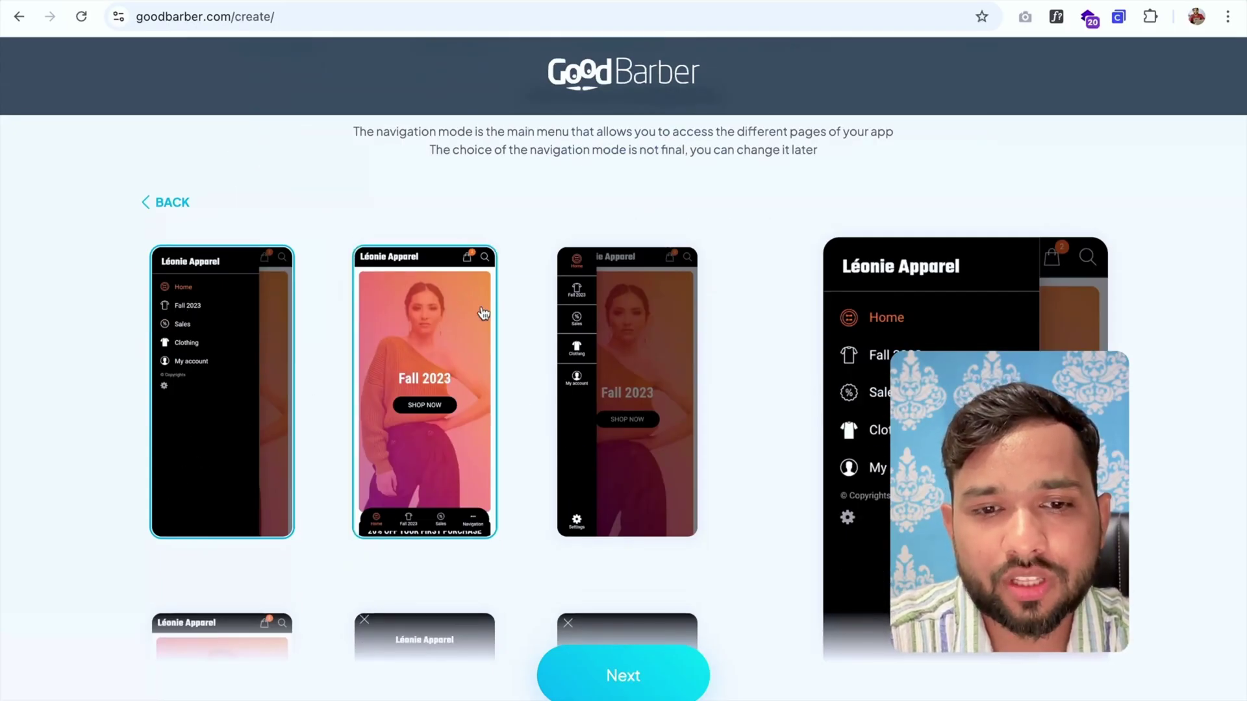
scroll(507, 407, "down", 2)
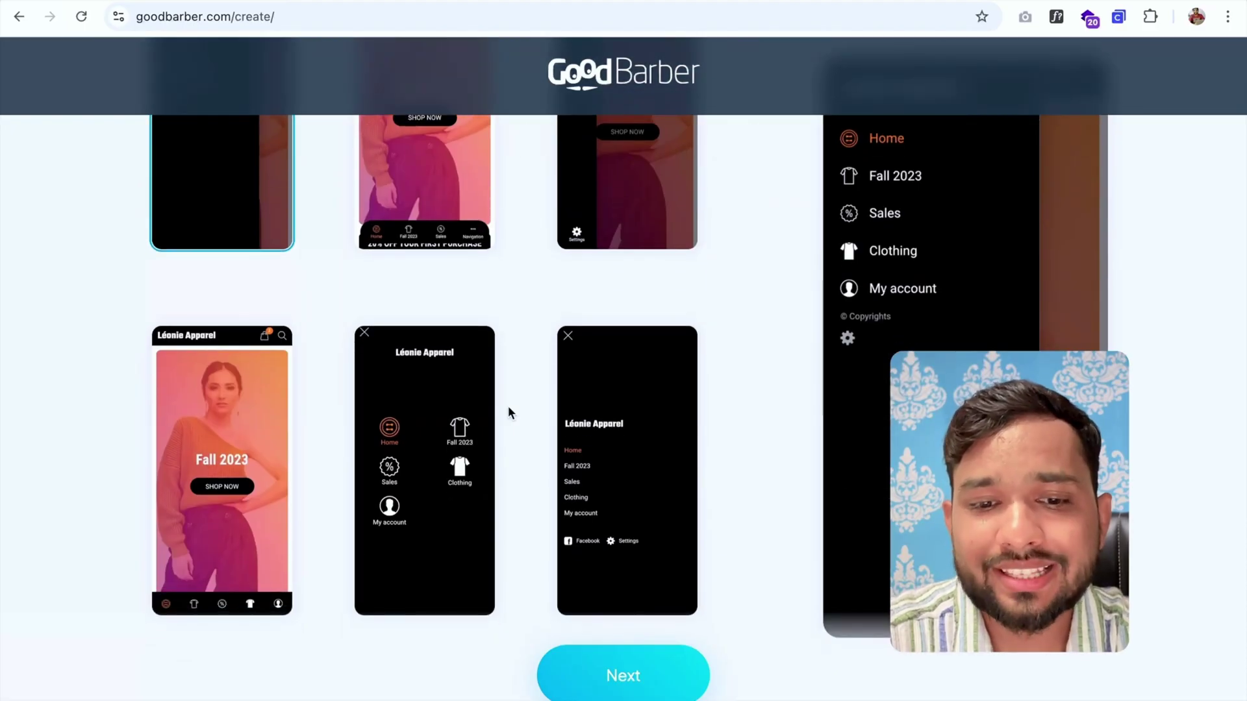
scroll(508, 407, "down", 3)
scroll(508, 407, "up", 5)
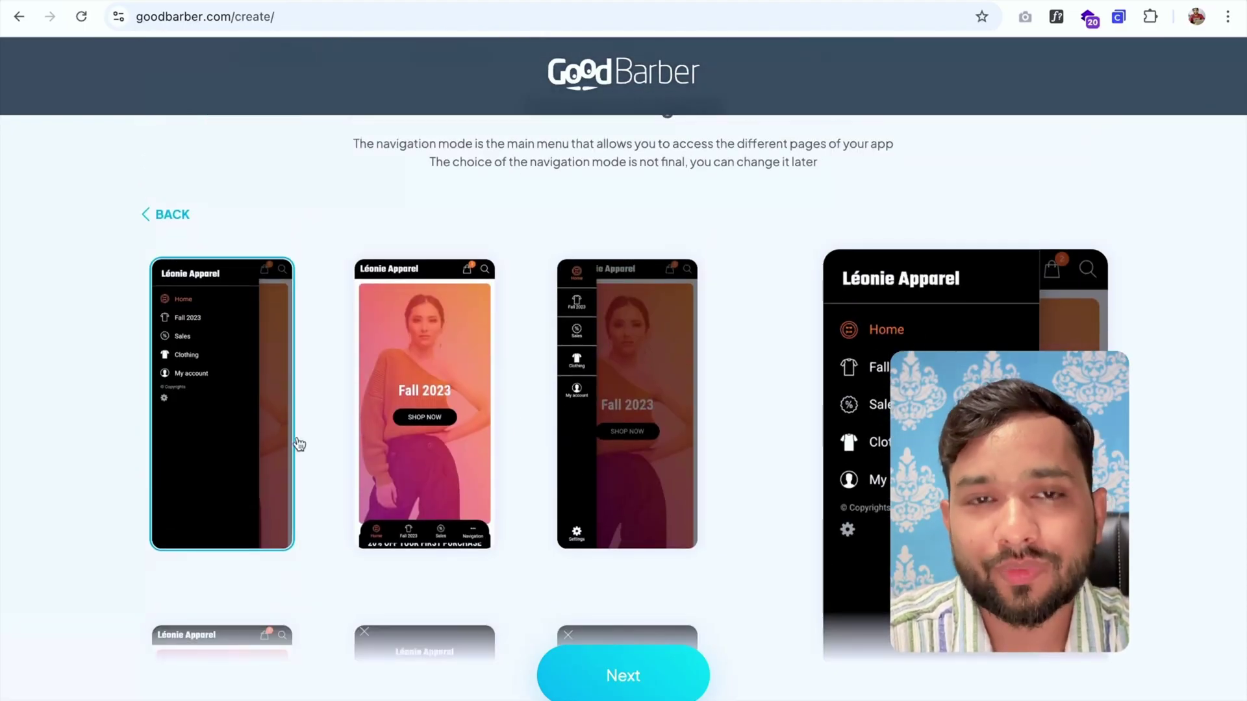
Keep side-menu navigation, name the app TCB Shop, and create it with the saved account.
left_click(623, 675)
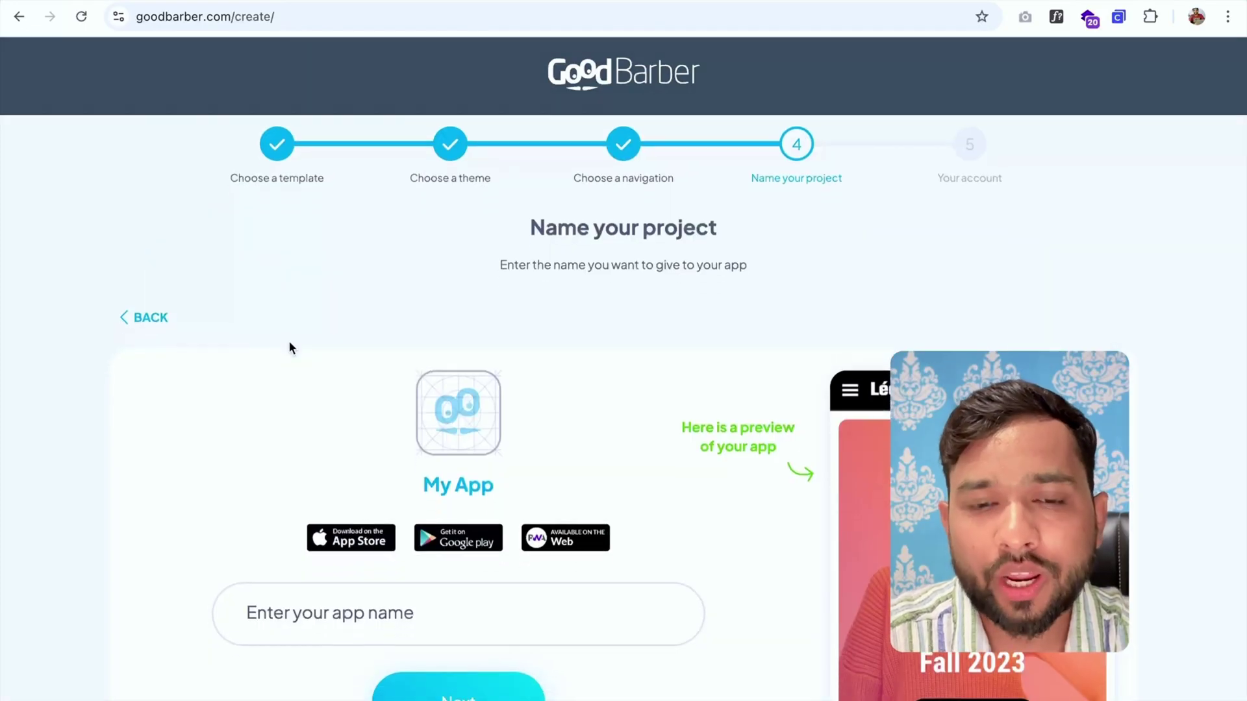
scroll(289, 341, "down", 3)
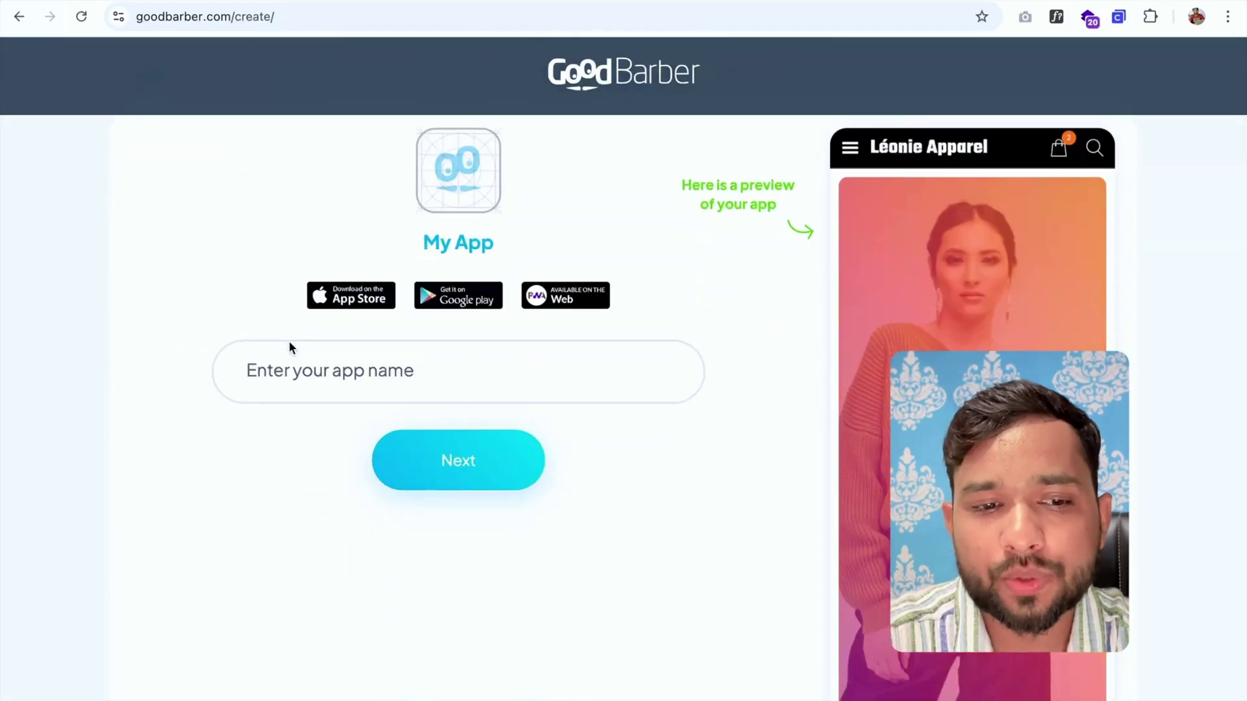
left_click(338, 369)
type("TCB Shp")
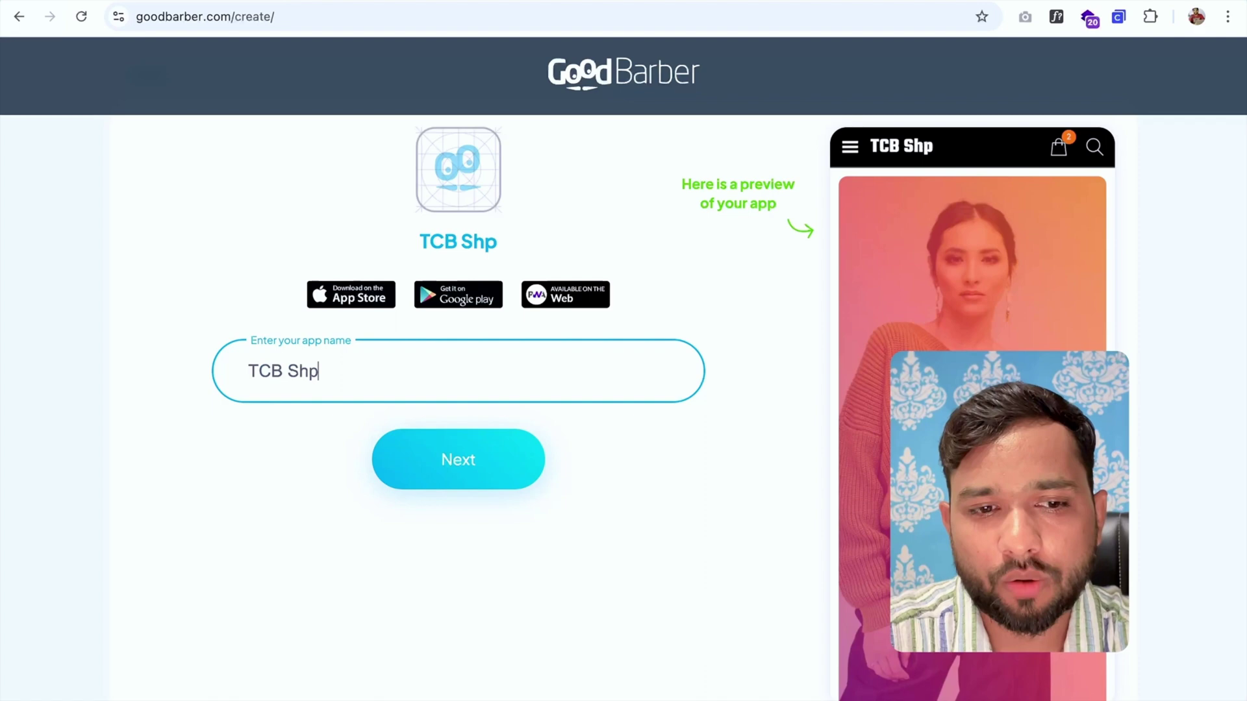
type("o")
left_click(664, 461)
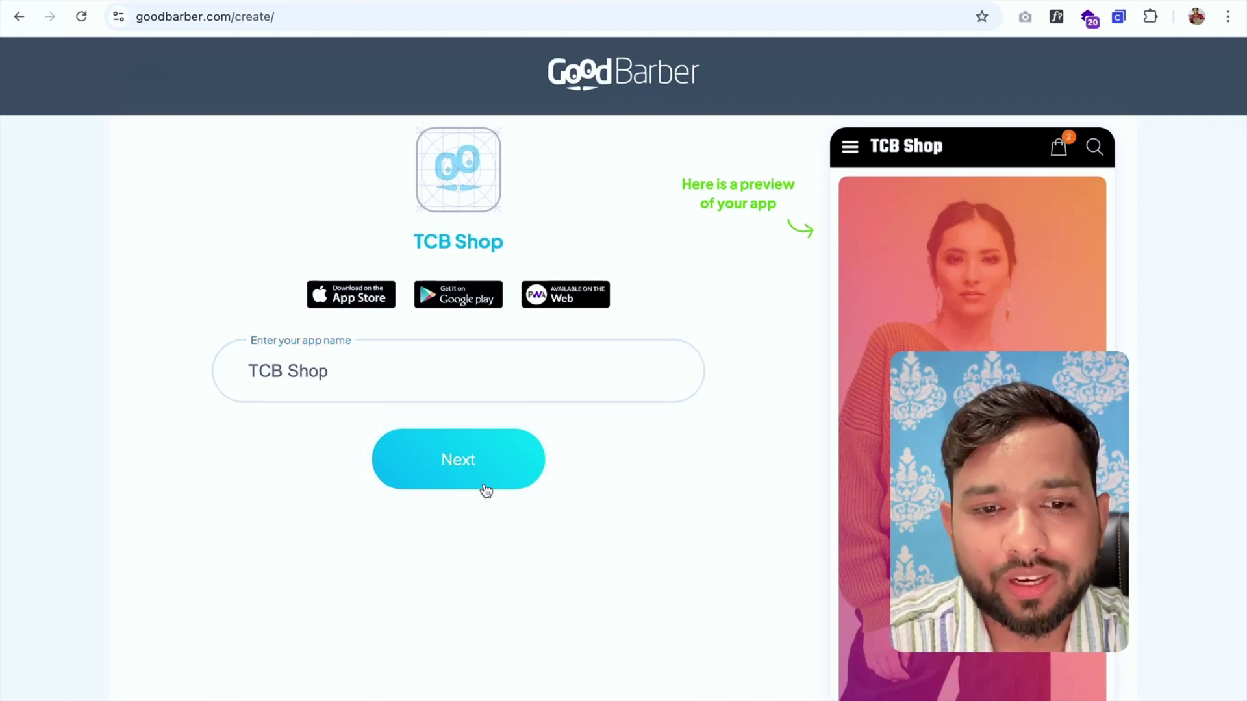
left_click(542, 464)
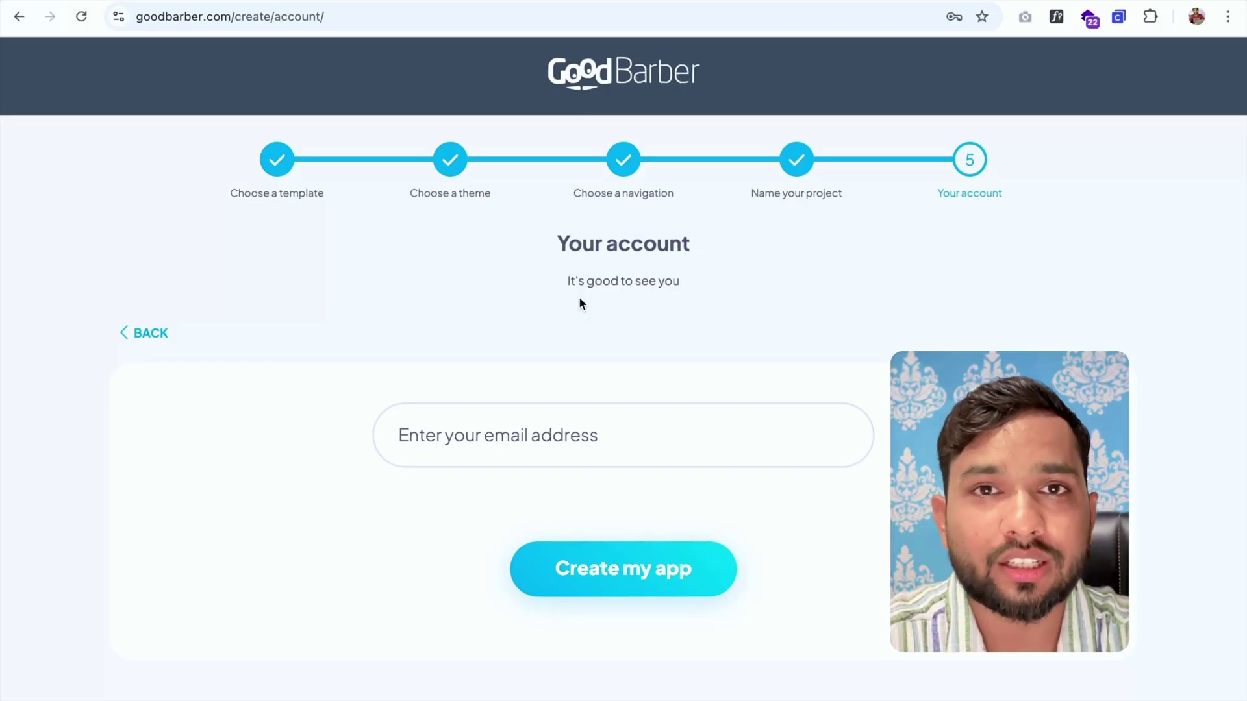
left_click(529, 445)
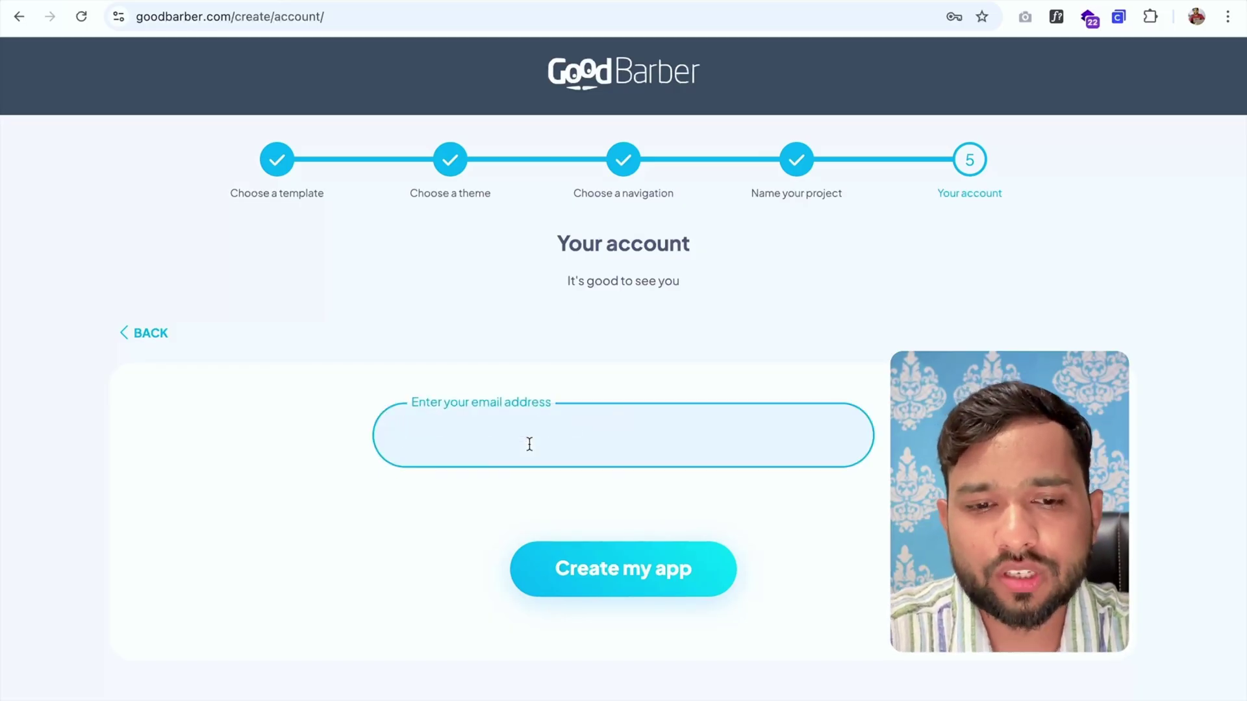
type("te")
left_click(539, 498)
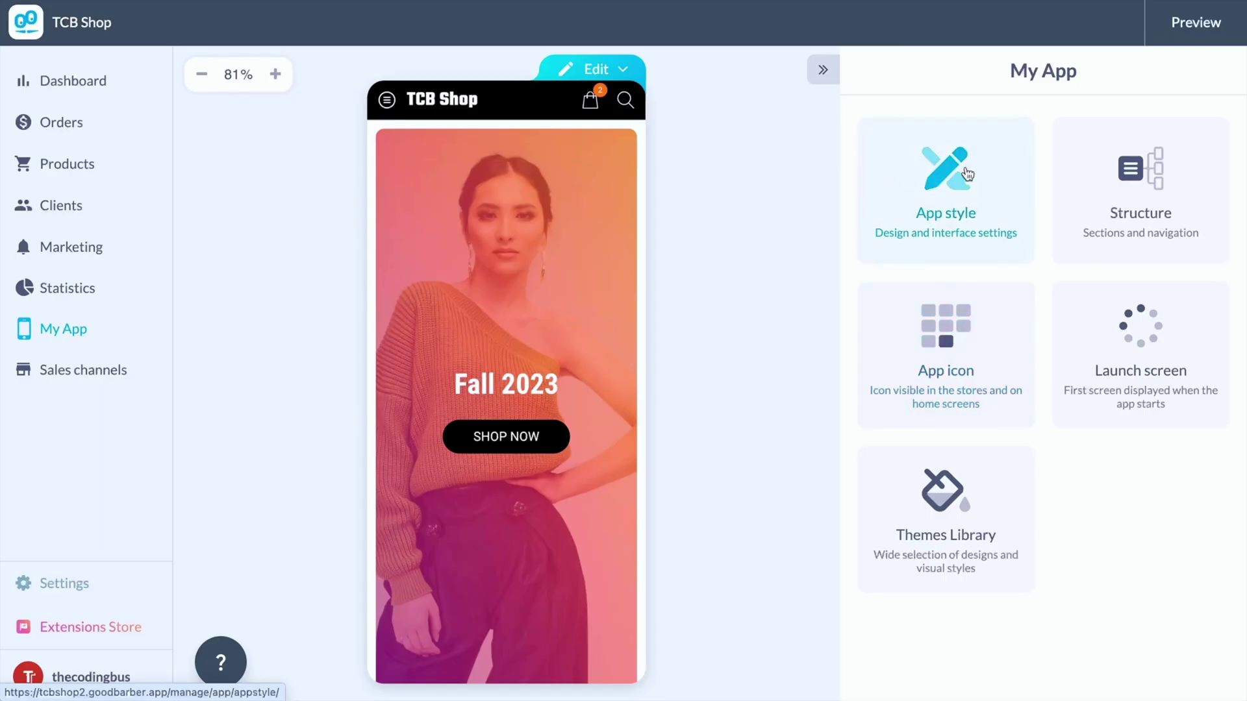
Apply the Heebo / Rozha One font theme in App style and return to My App.
left_click(968, 174)
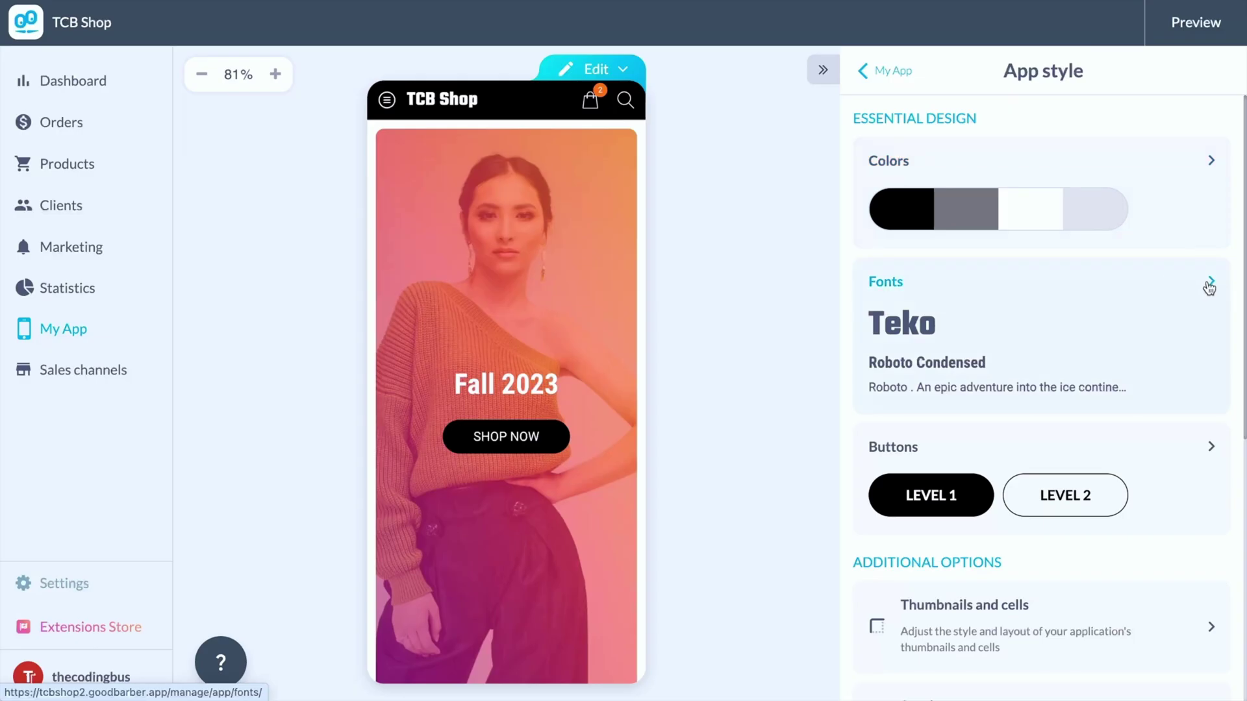
left_click(1209, 286)
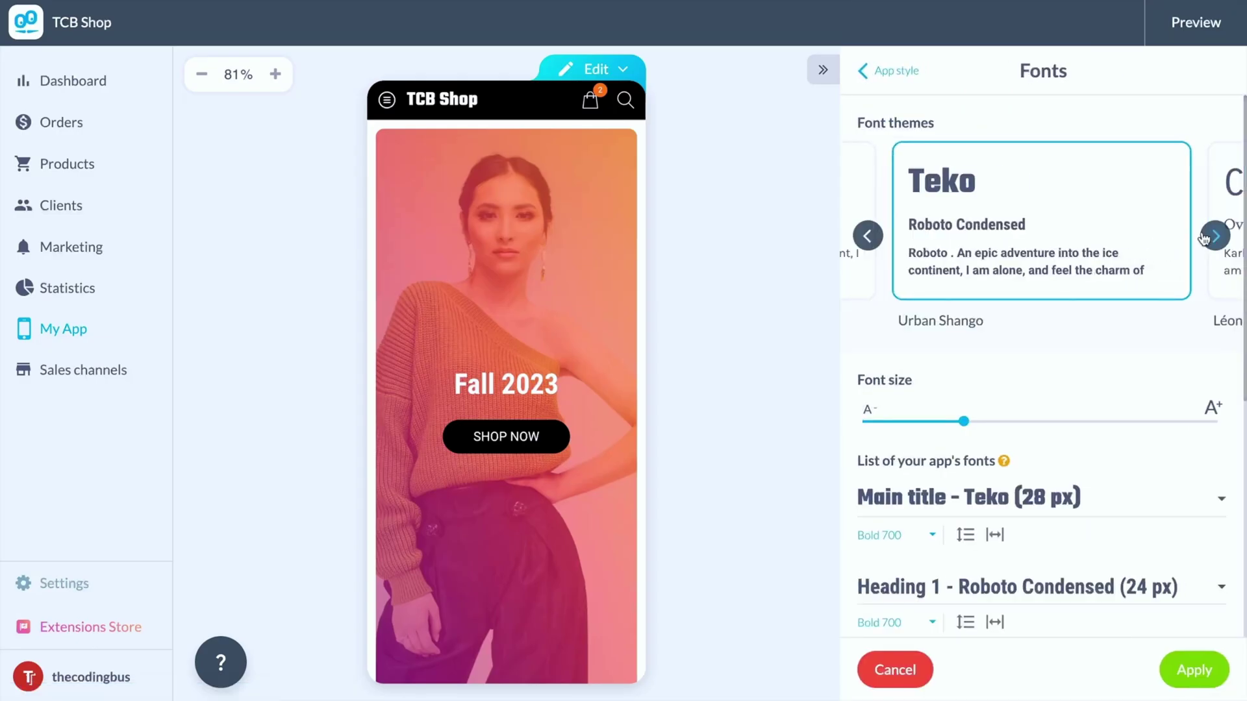
left_click(1213, 236)
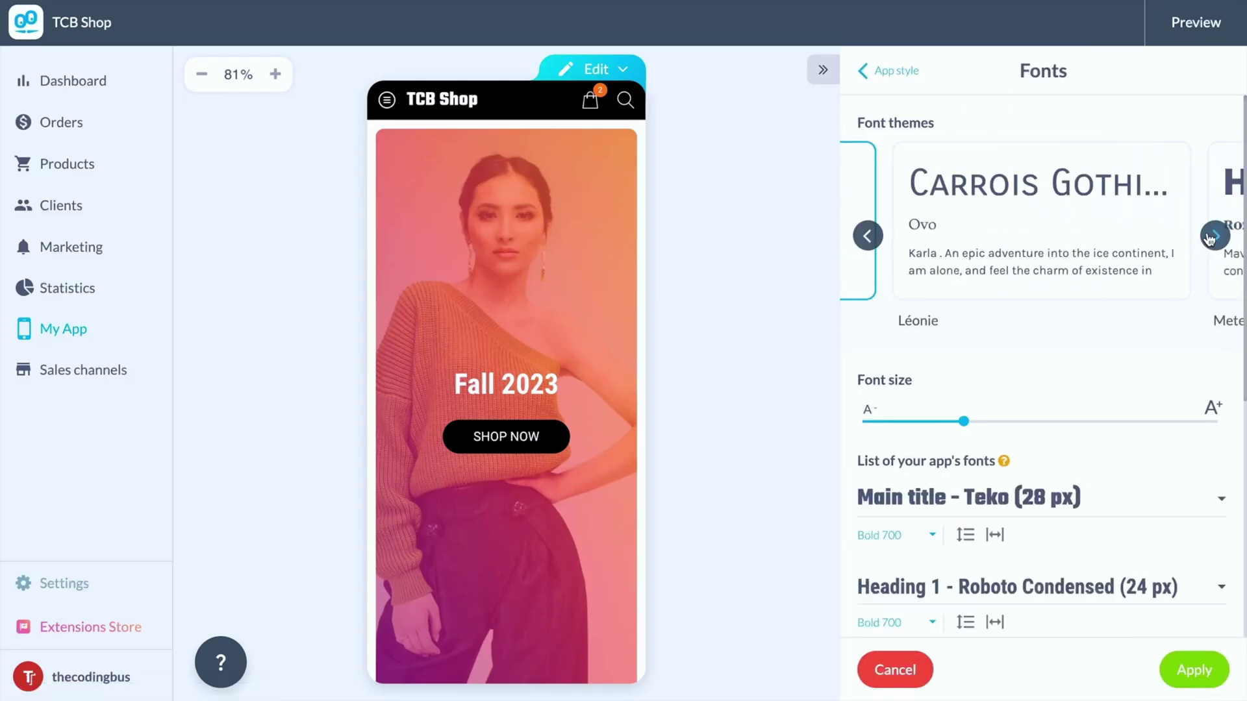
left_click(992, 236)
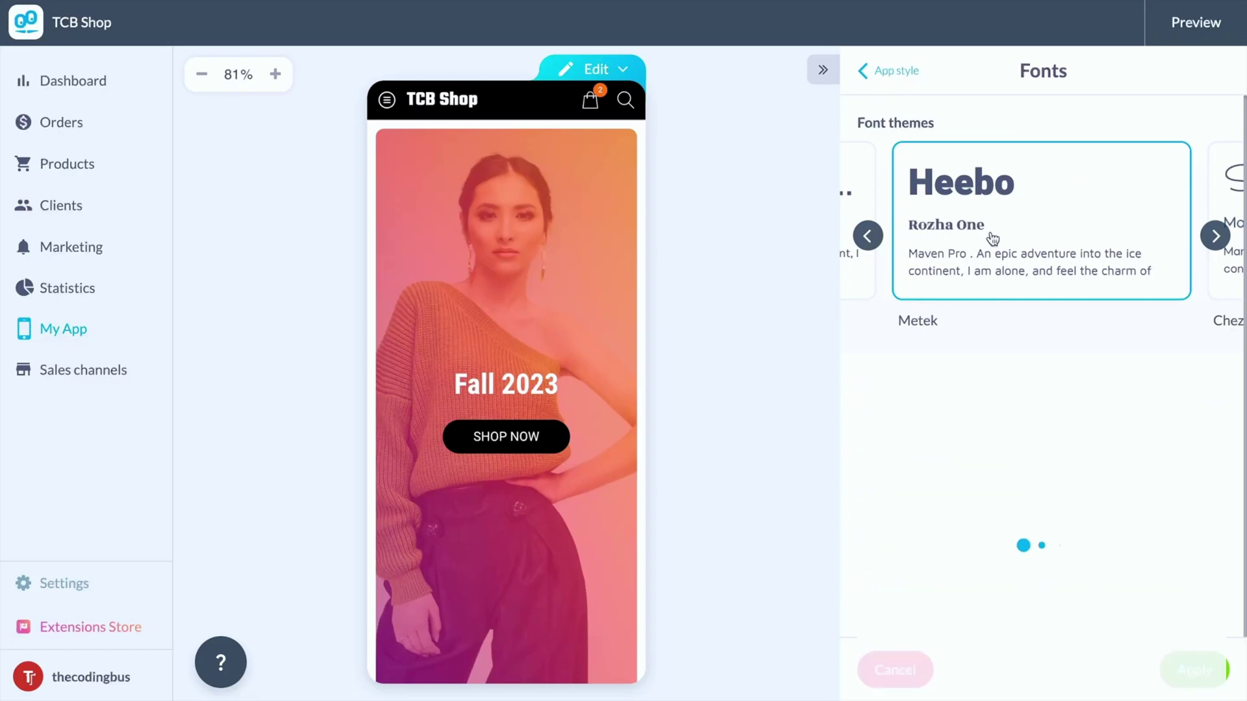
left_click(1191, 670)
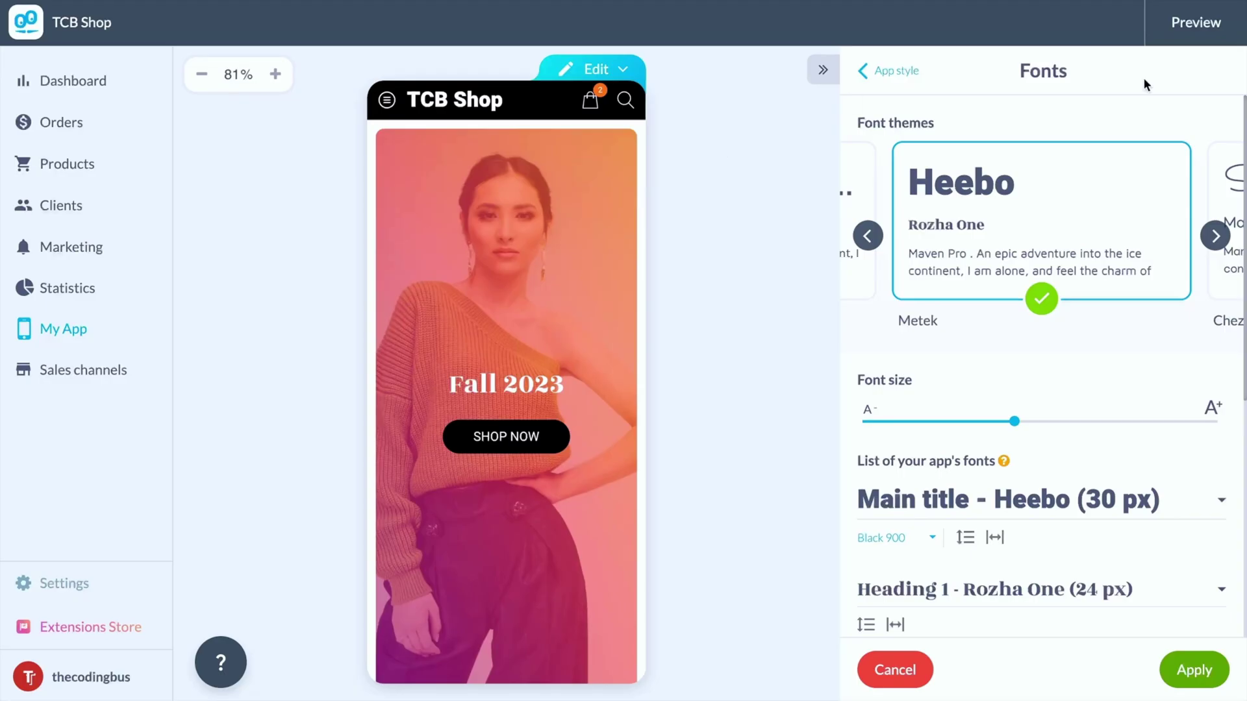
left_click(865, 70)
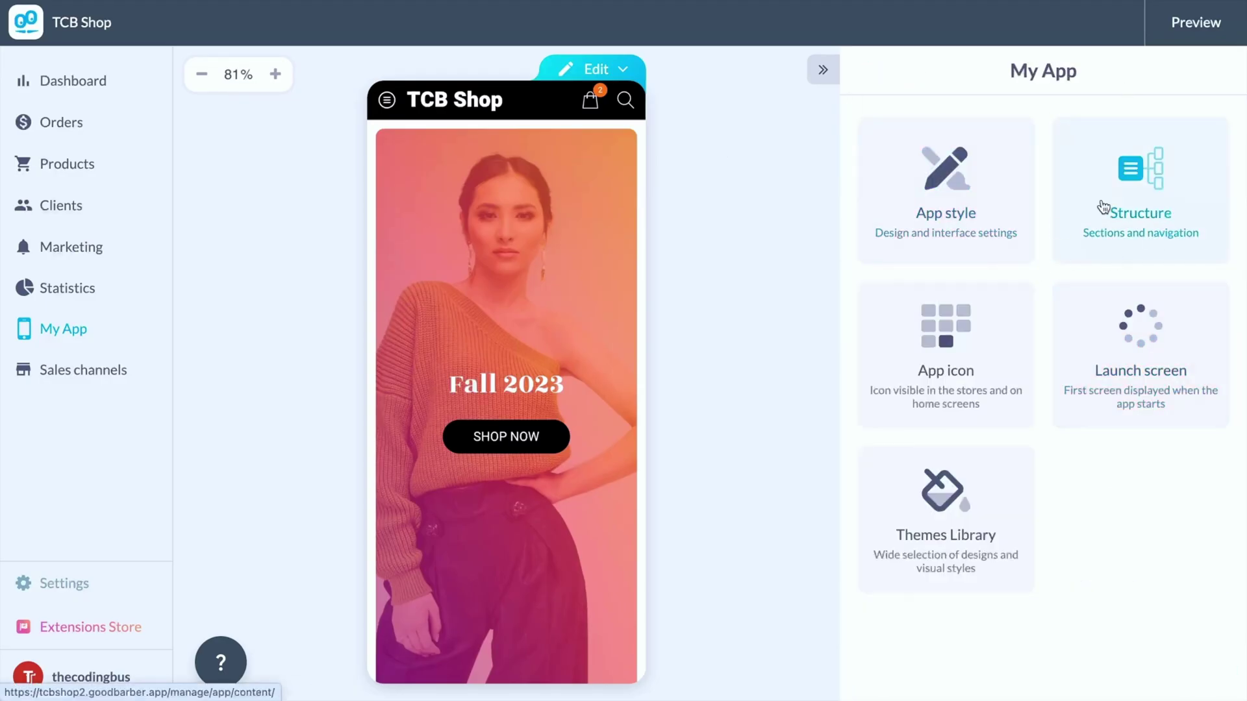
Move Sales above Fall 2023 in the app's Structure menu list.
left_click(1104, 207)
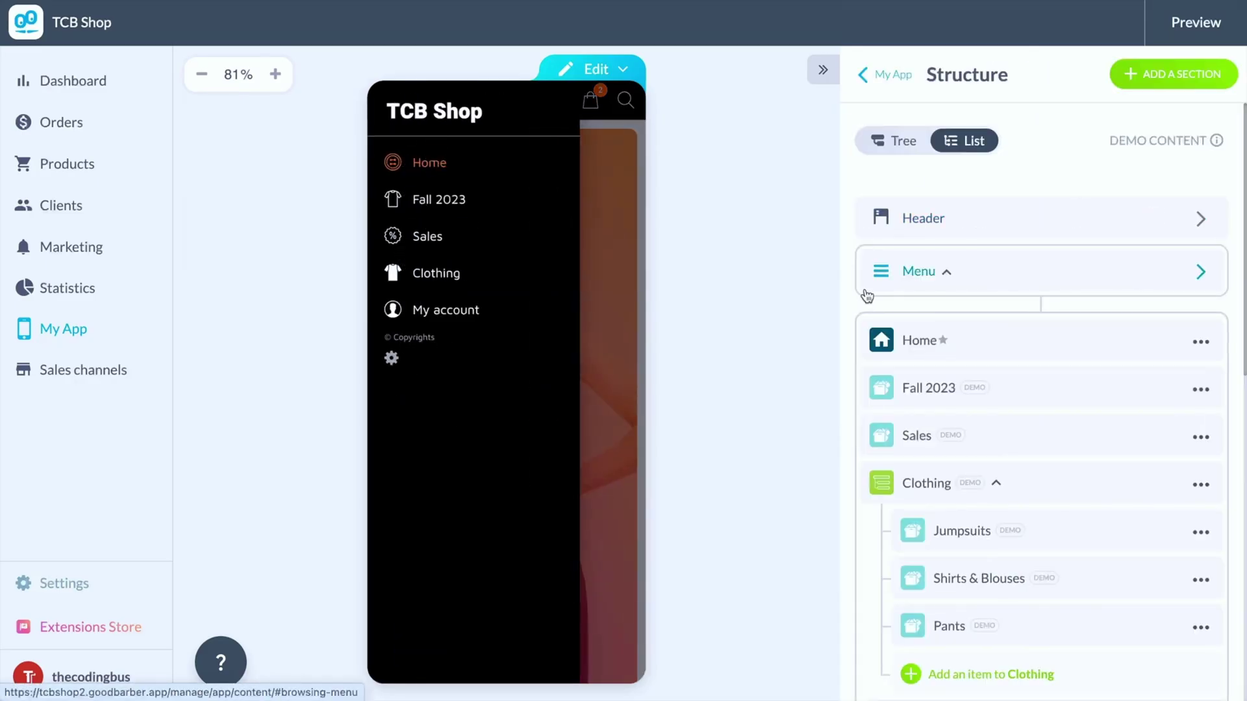
scroll(866, 296, "down", 3)
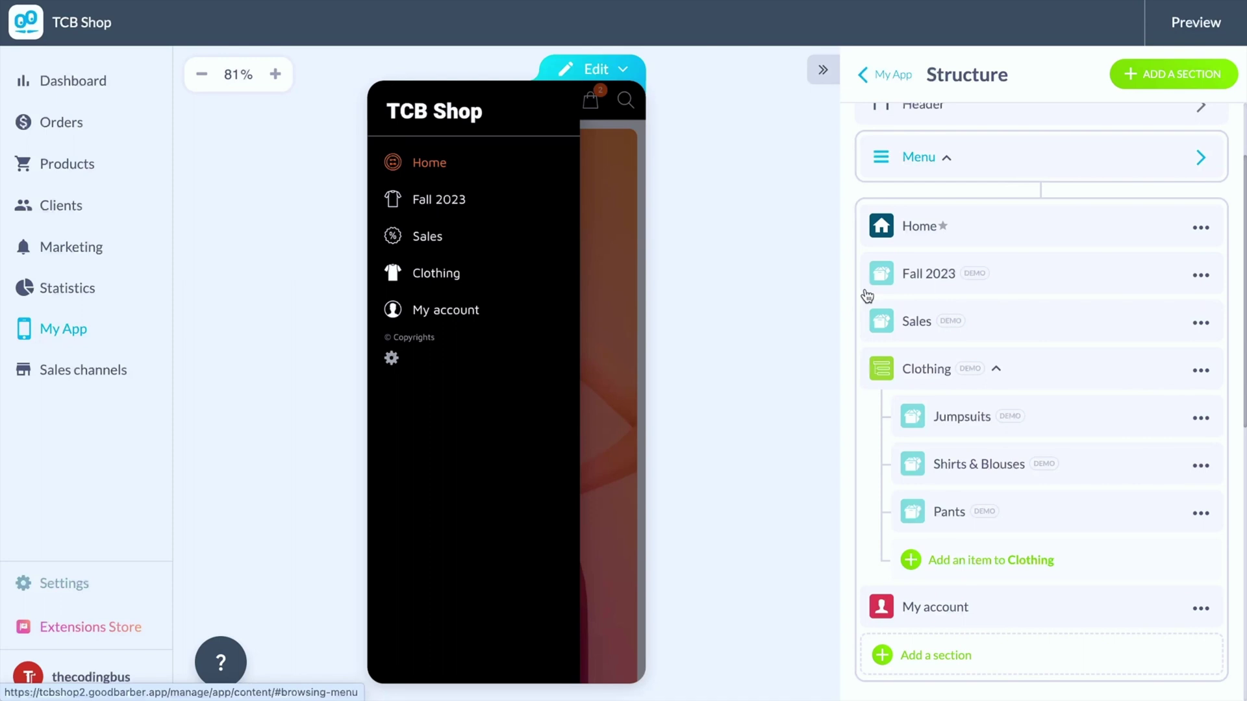
scroll(867, 296, "down", 2)
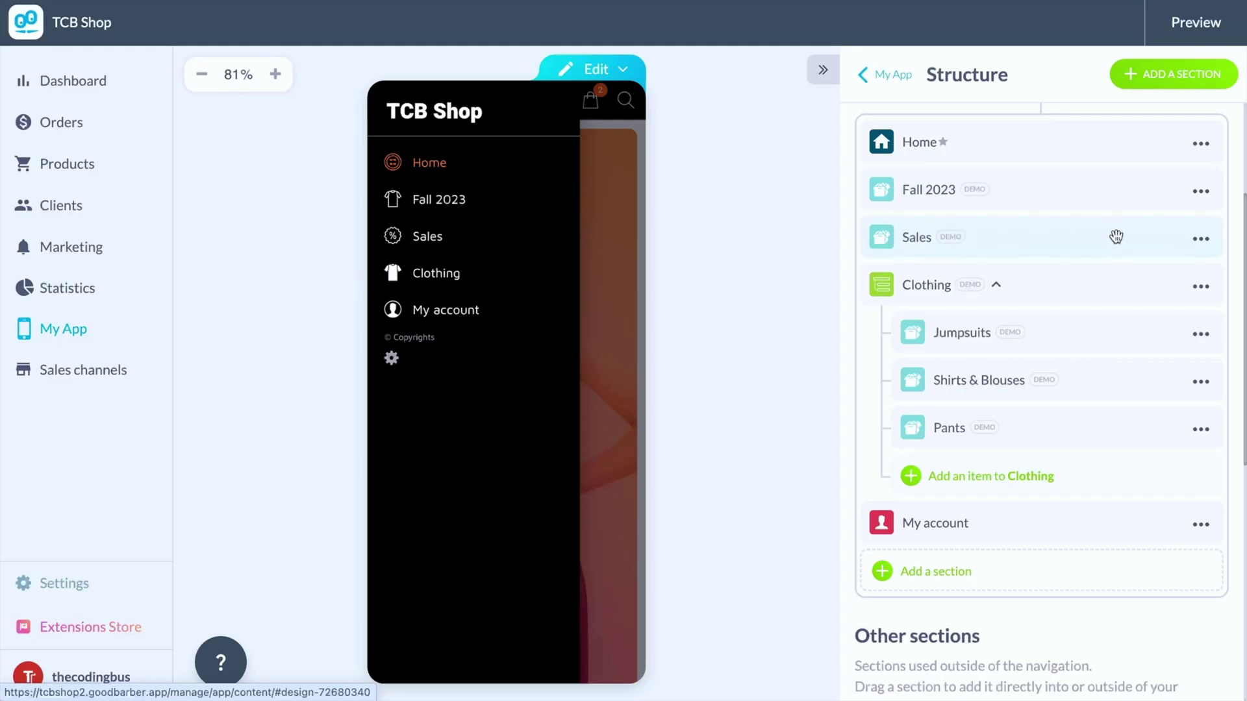
left_click_drag(1115, 238, 1108, 175)
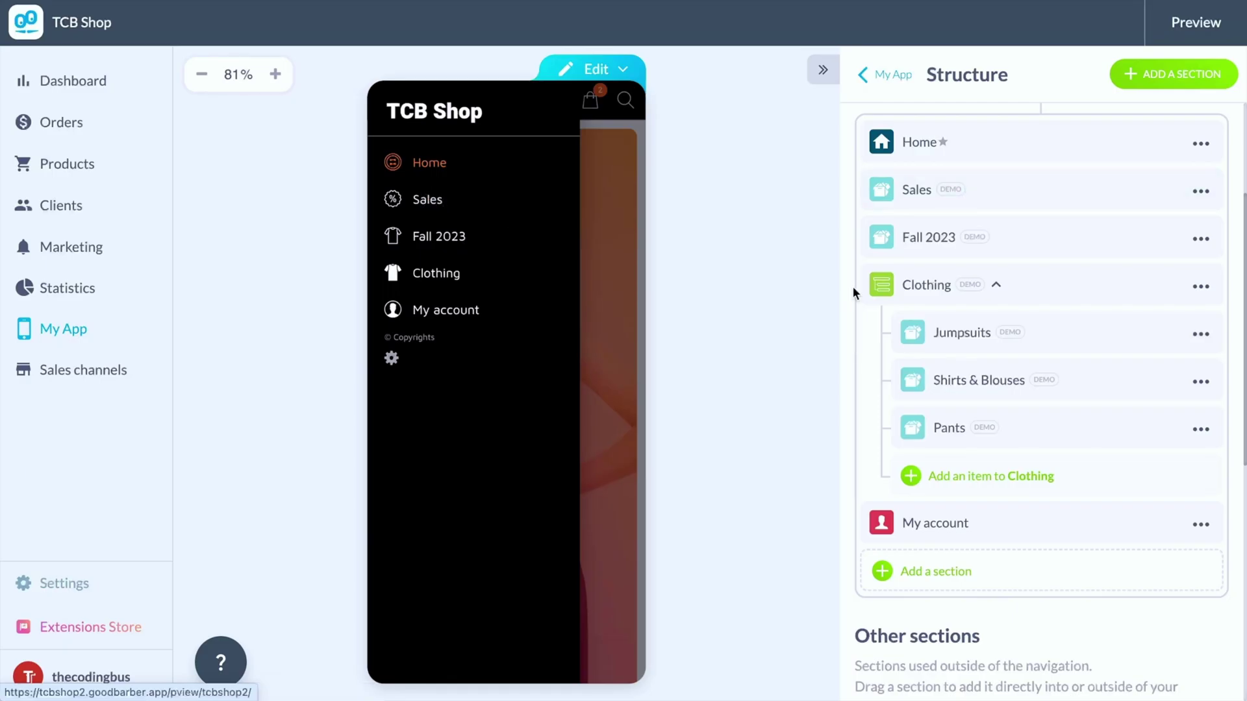
scroll(851, 285, "down", 1)
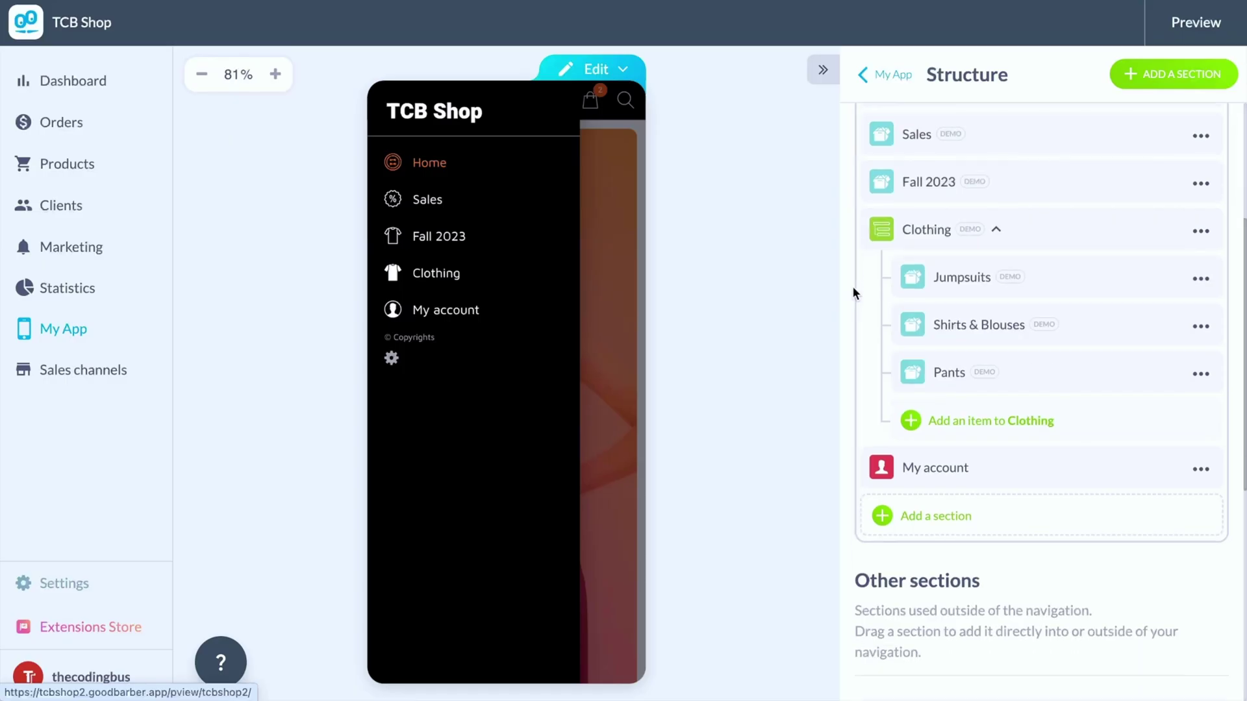
scroll(852, 285, "down", 2)
scroll(853, 286, "down", 3)
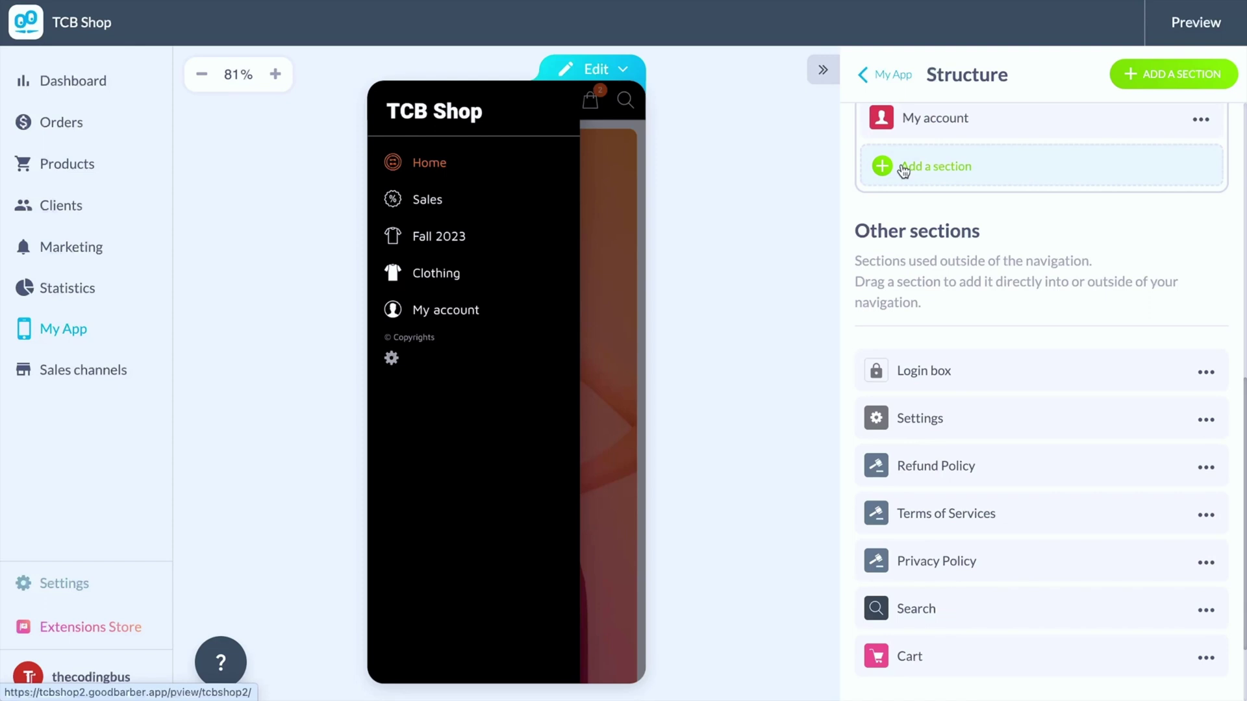
Add an About-type section named About to the menu.
left_click(916, 236)
scroll(868, 384, "down", 2)
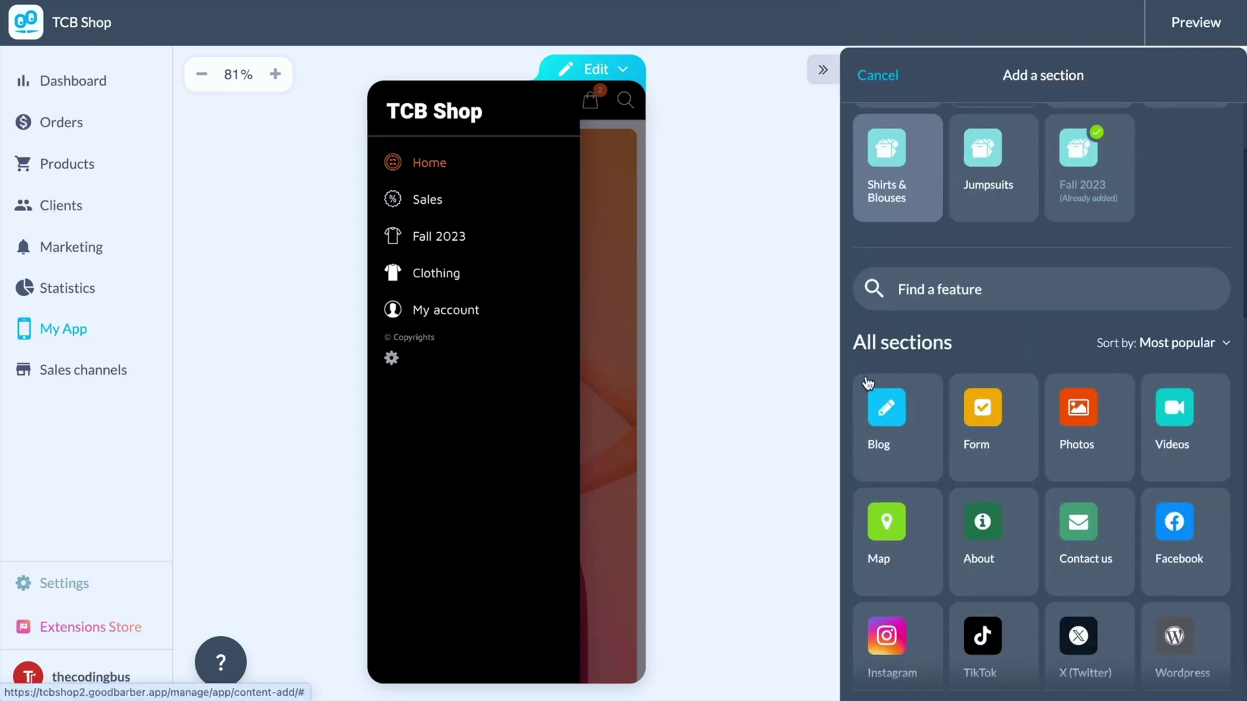
scroll(867, 383, "down", 1)
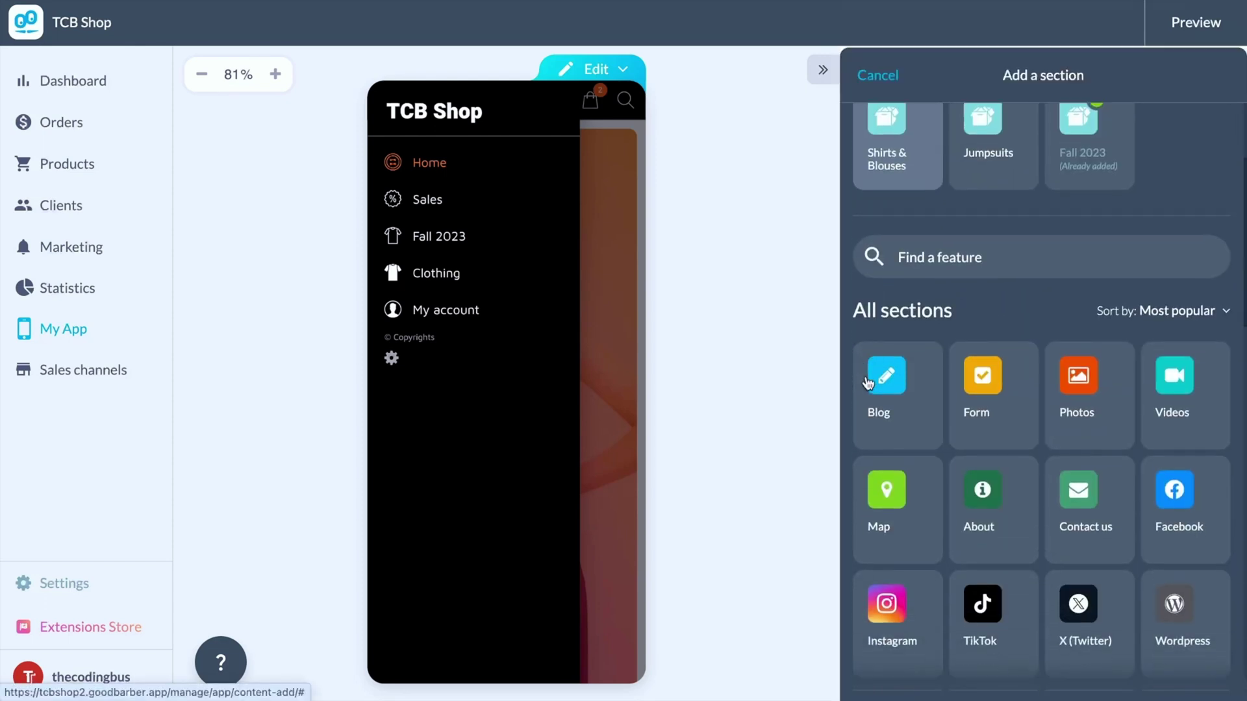
scroll(868, 382, "down", 2)
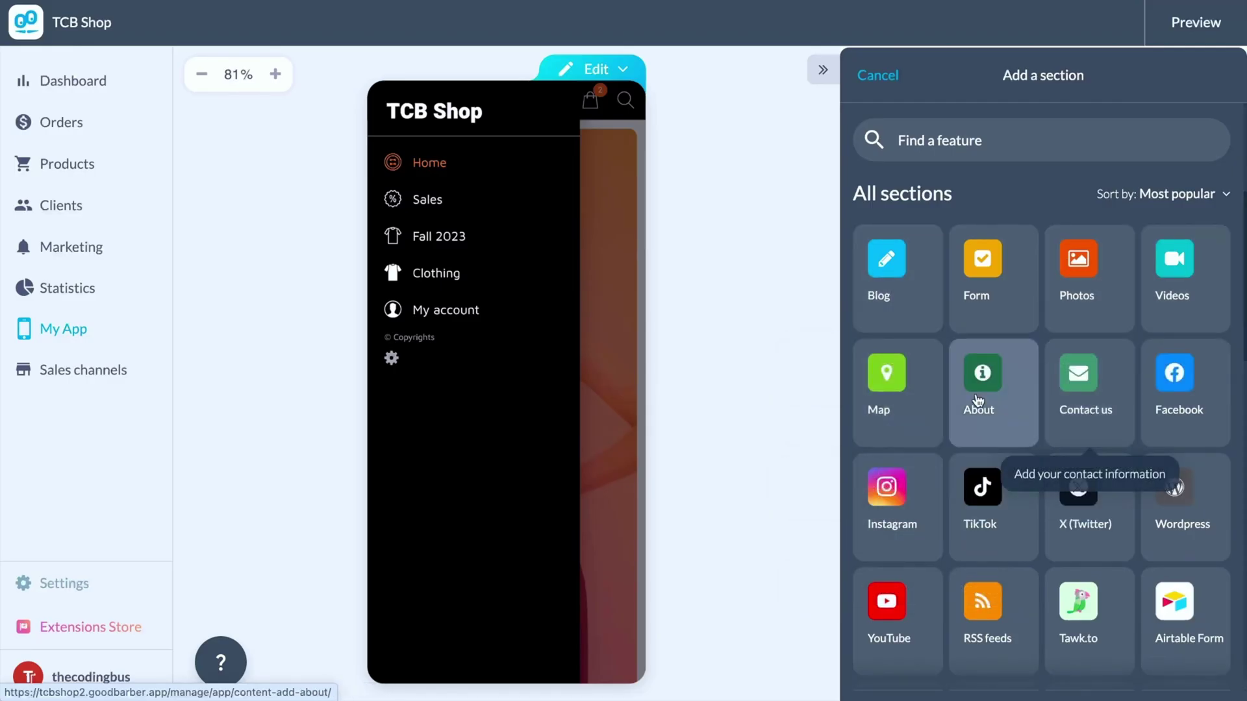
scroll(897, 390, "down", 1)
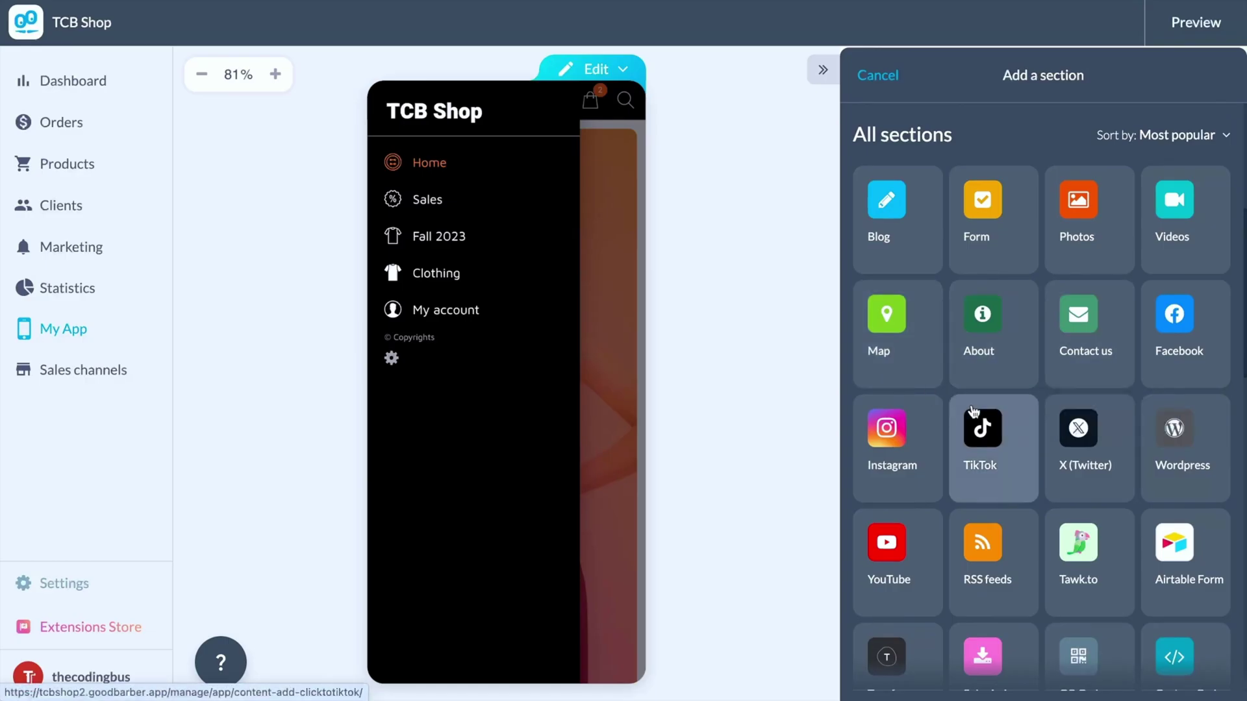
scroll(984, 410, "up", 1)
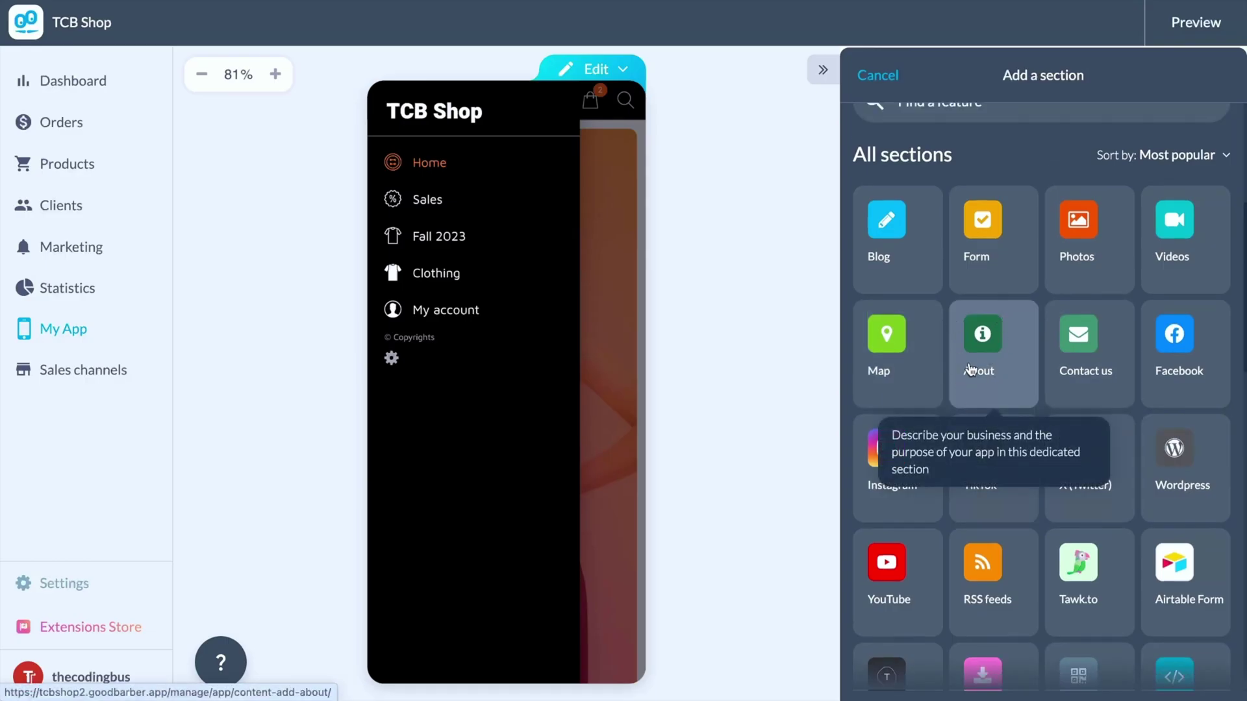
left_click(1013, 360)
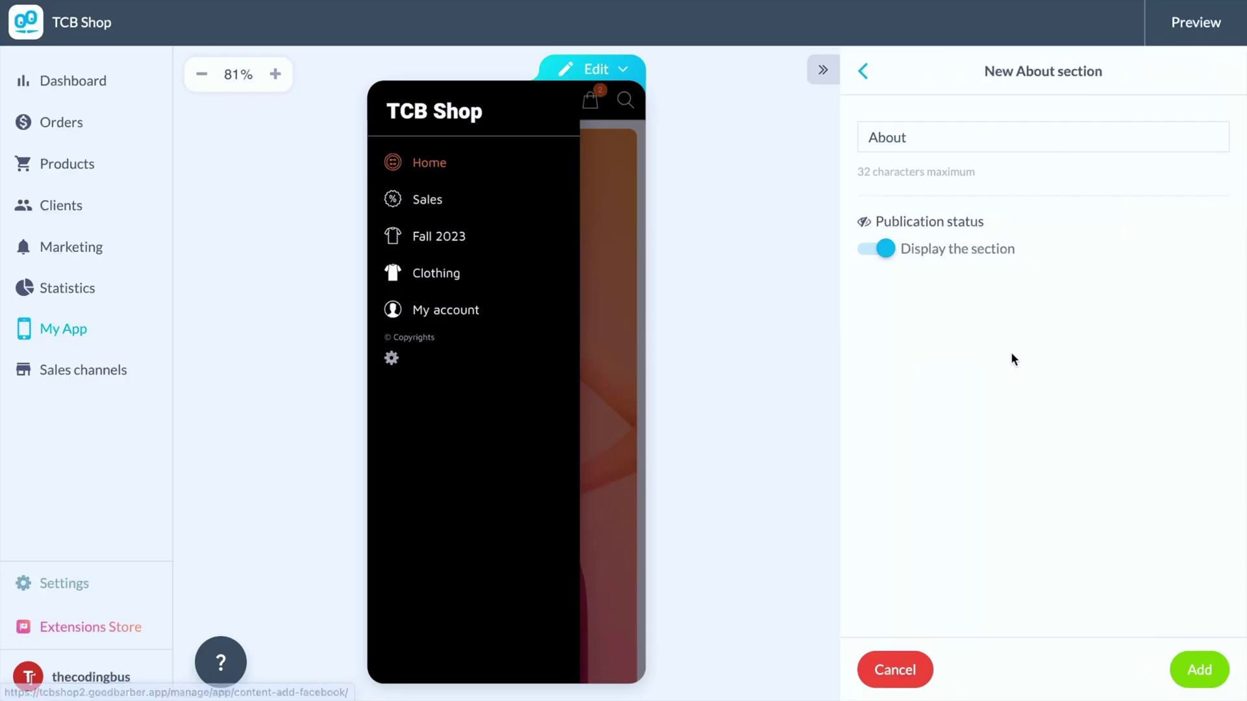
left_click(934, 136)
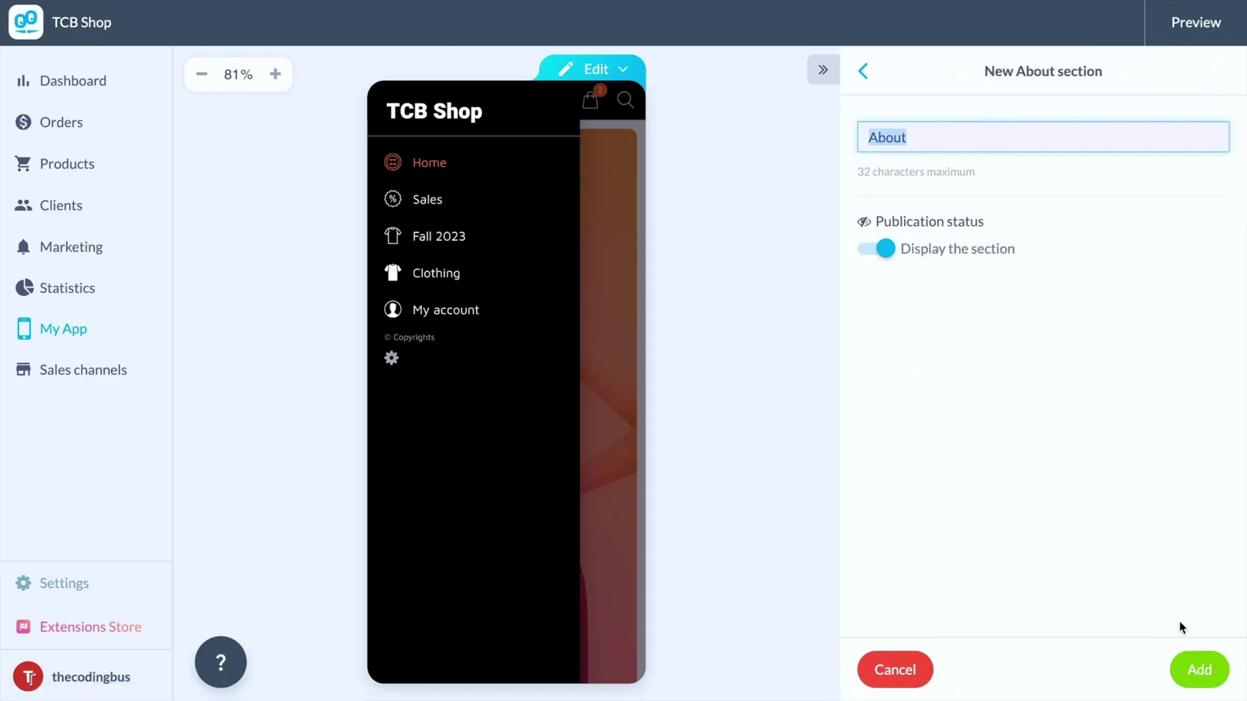
left_click(1199, 669)
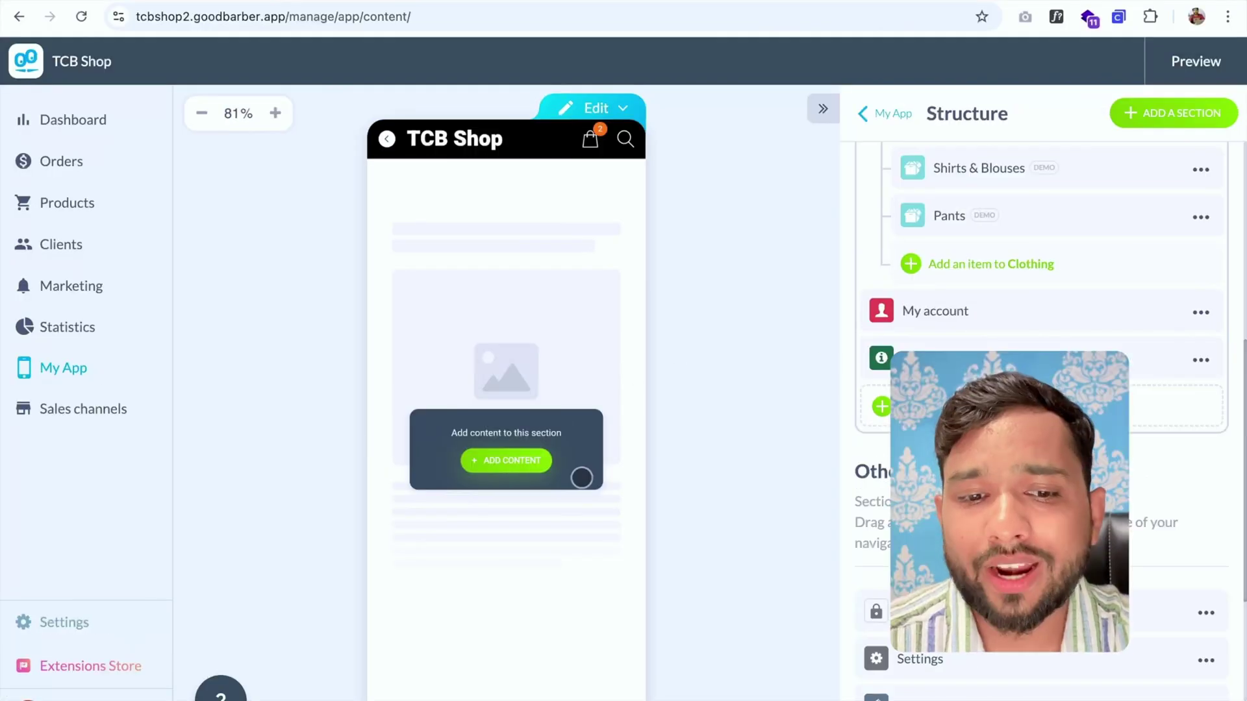
Write the About page text, title it About Us, save it and return to Structure.
left_click(507, 461)
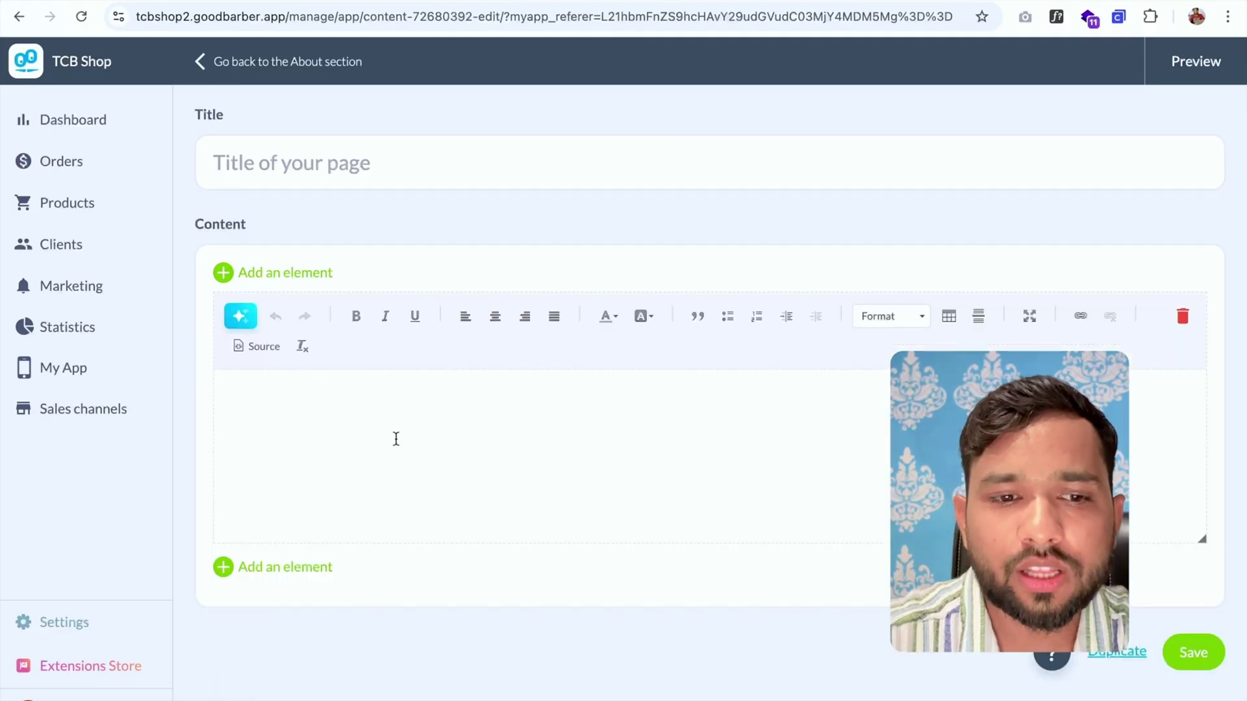
left_click(396, 438)
type("TCB")
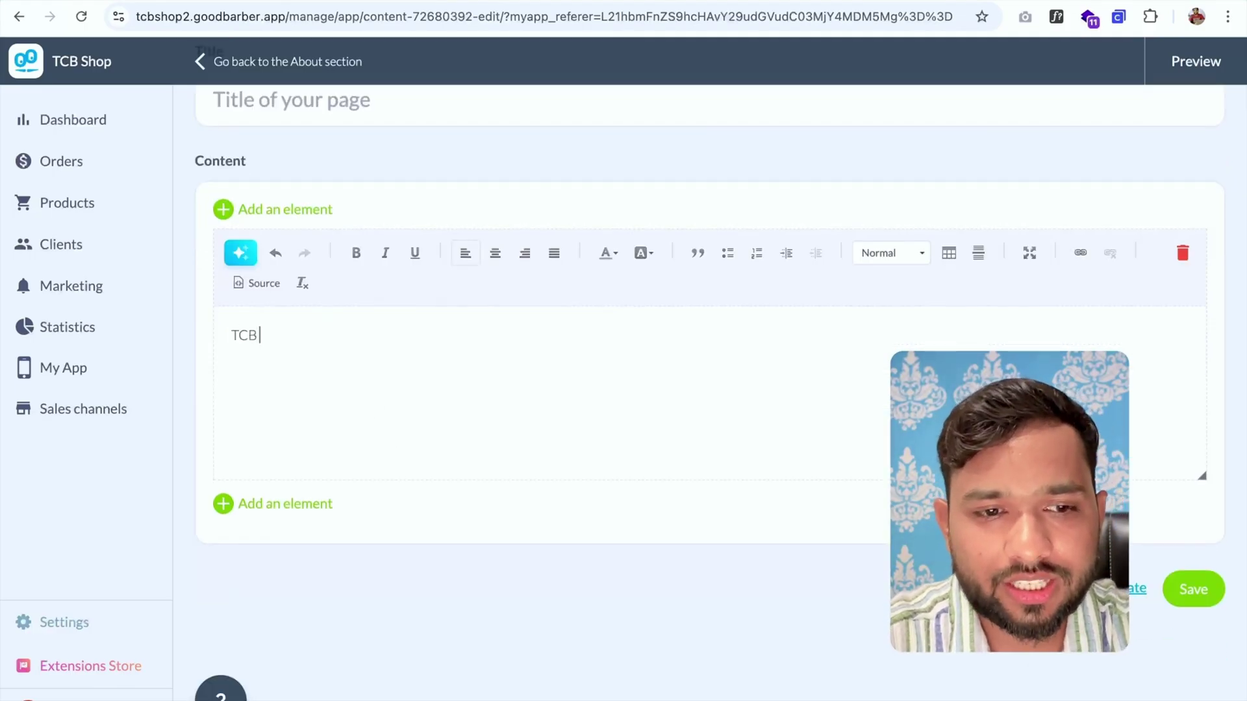
type(" Shop is the best")
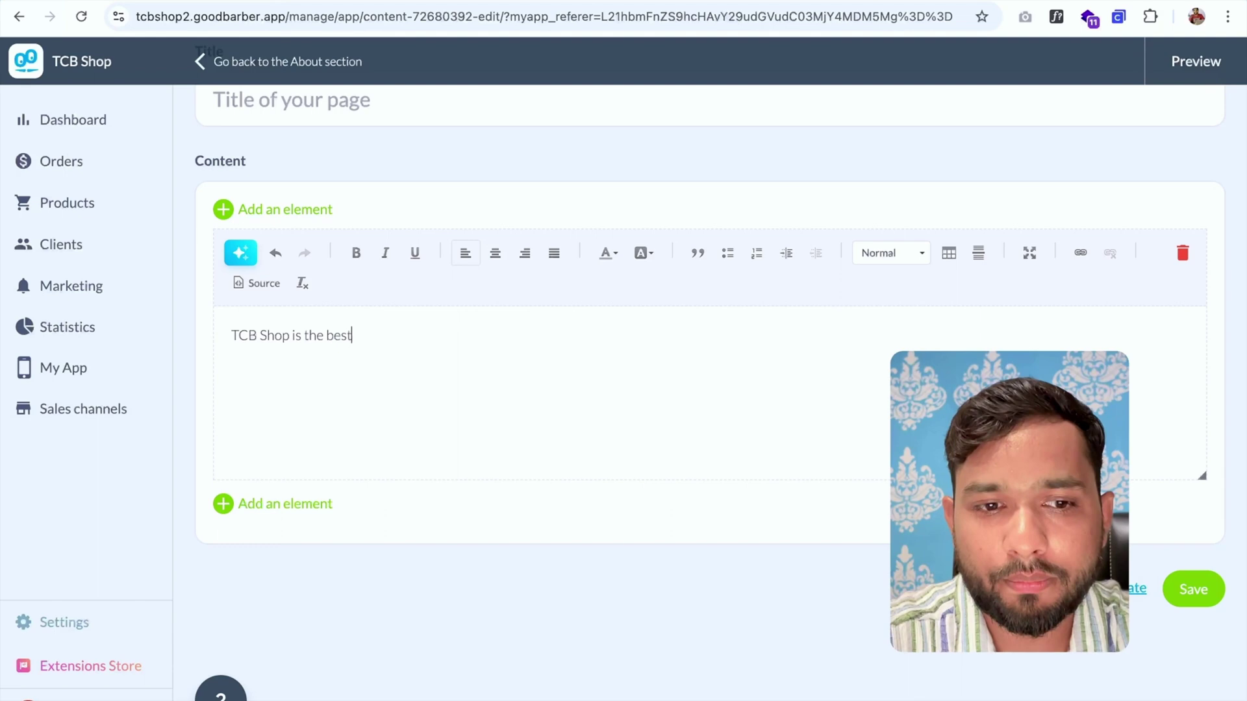
type(" shop.")
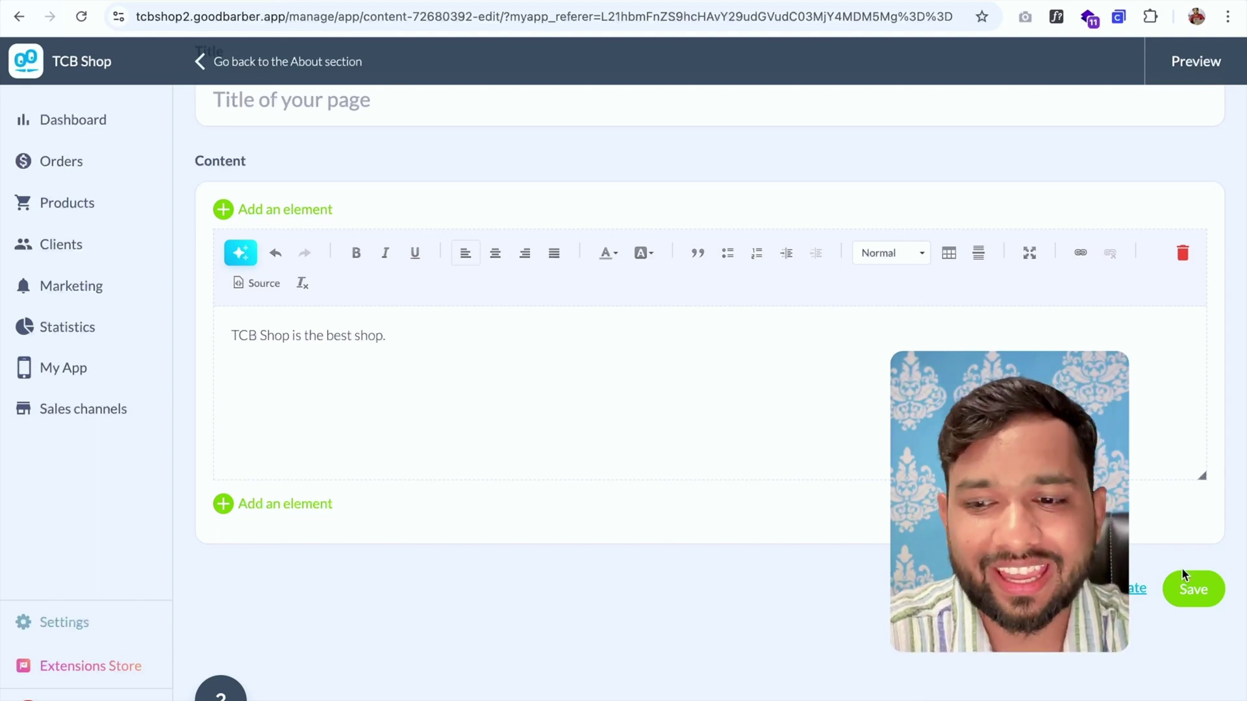
left_click(1217, 590)
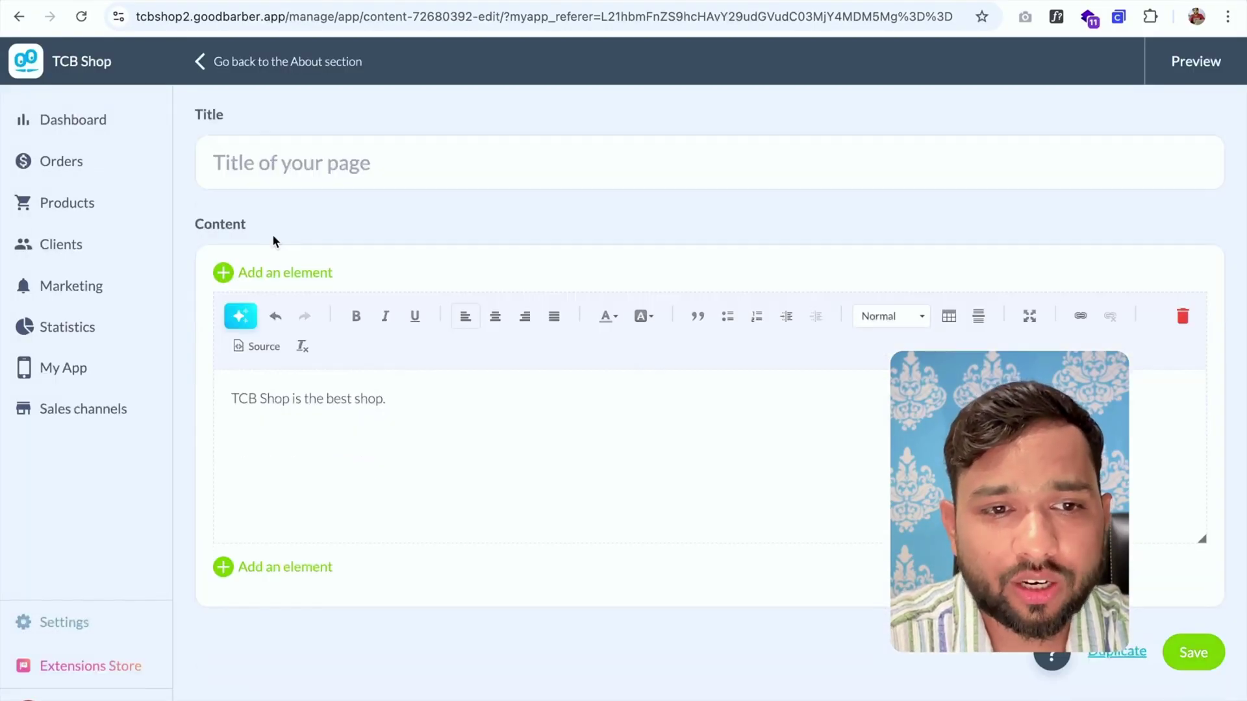
left_click(414, 161)
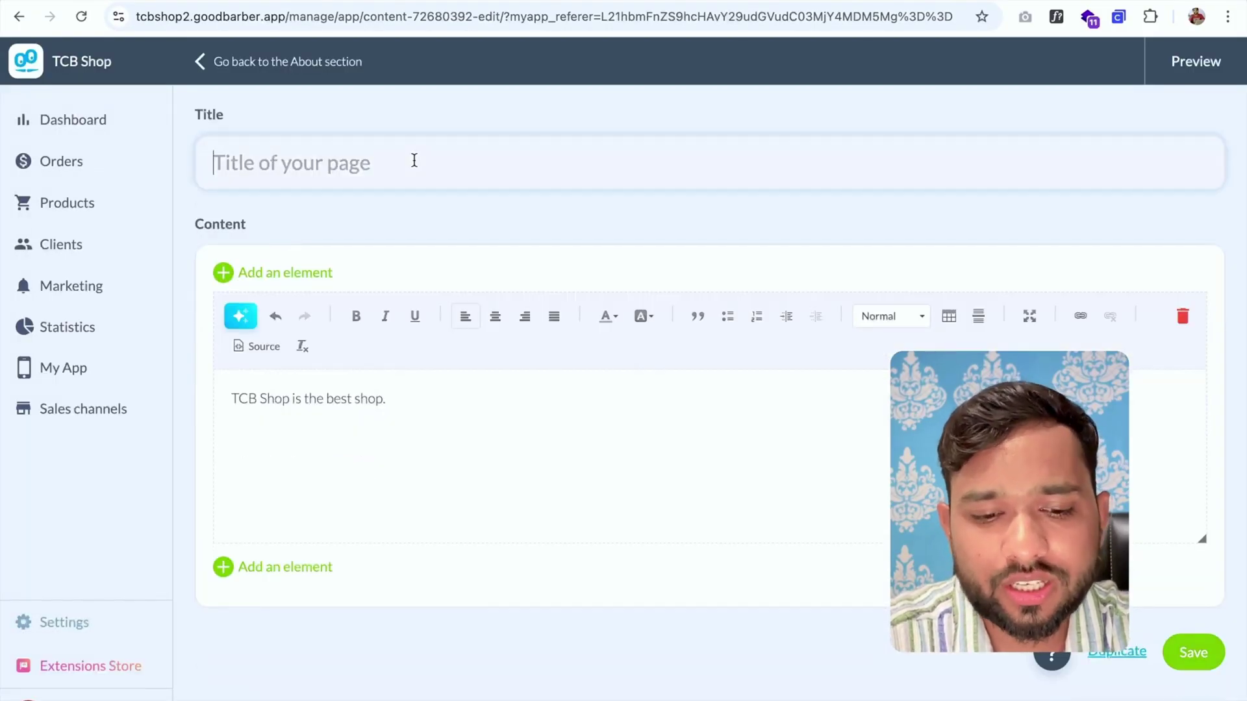
type("ABout")
scroll(623, 391, "down", 2)
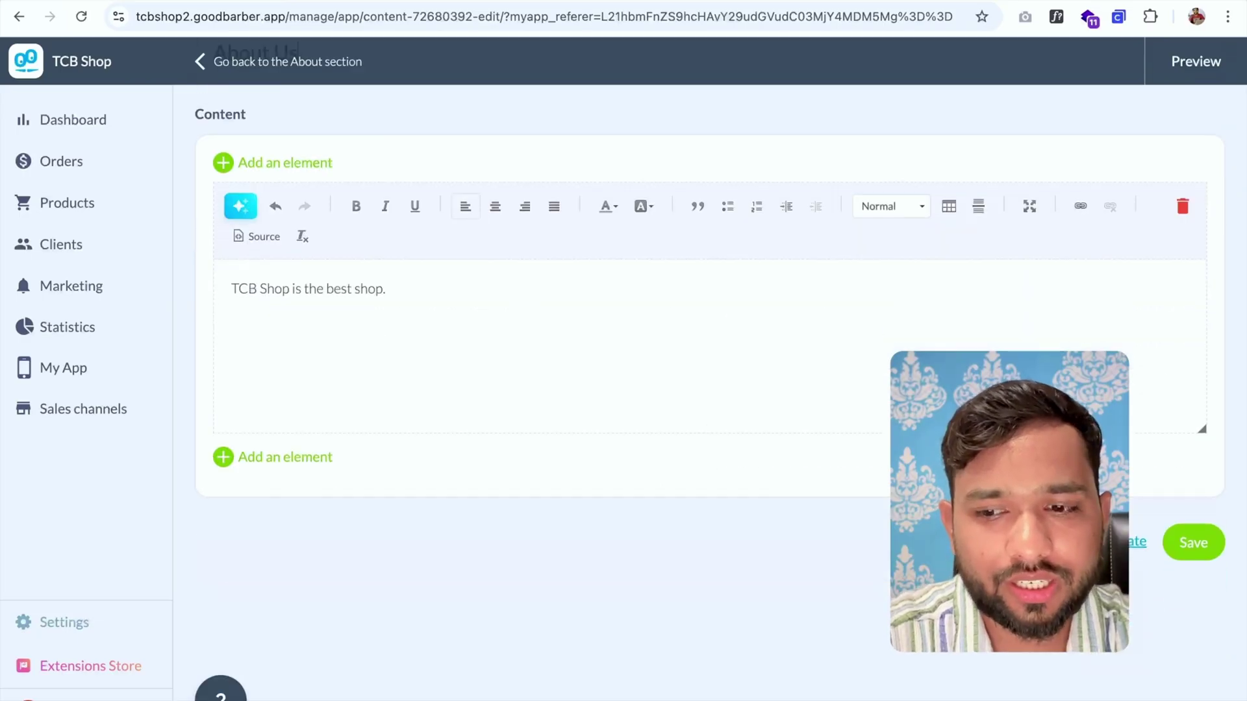
left_click(1197, 547)
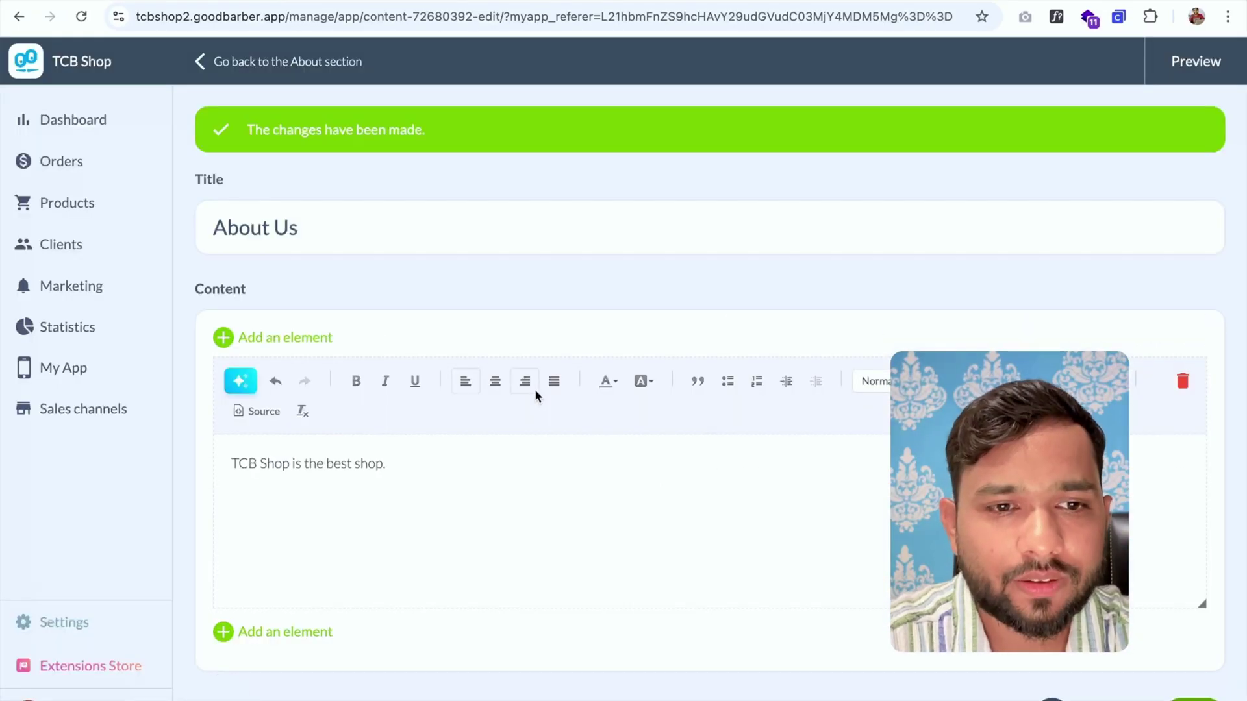
left_click(214, 65)
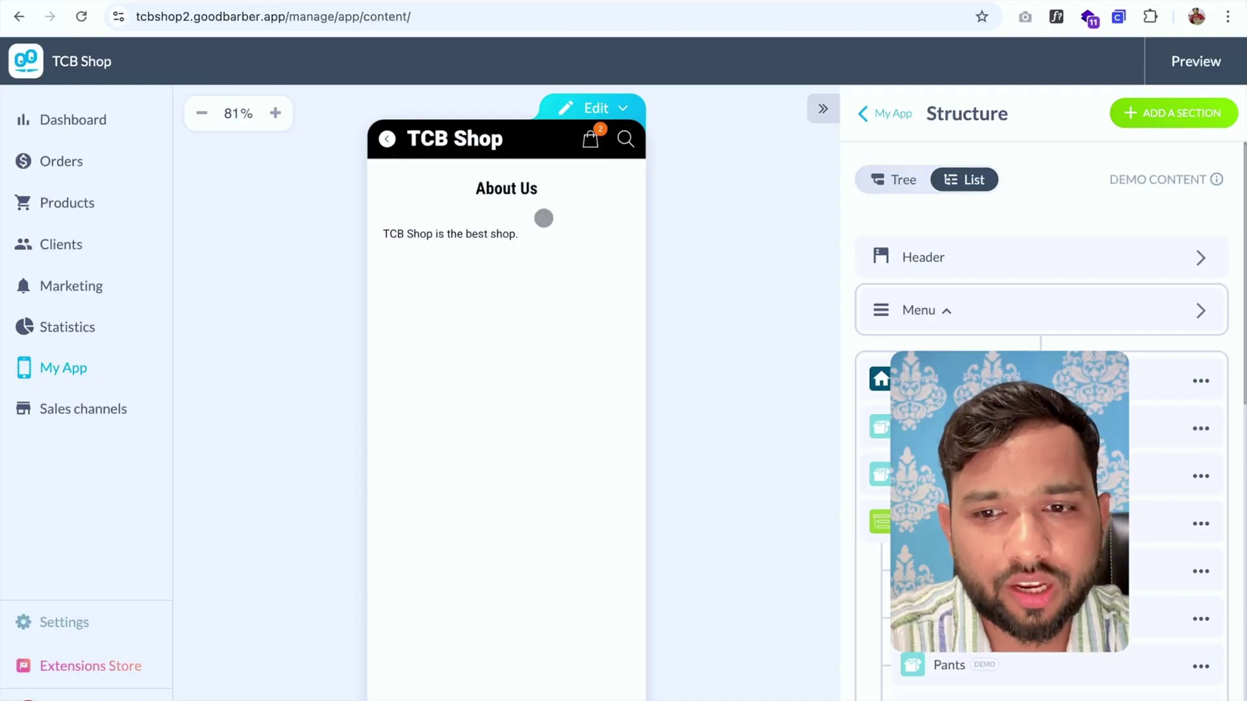
View the About Us page through the preview's navigation drawer, then return to the home screen.
left_click(862, 114)
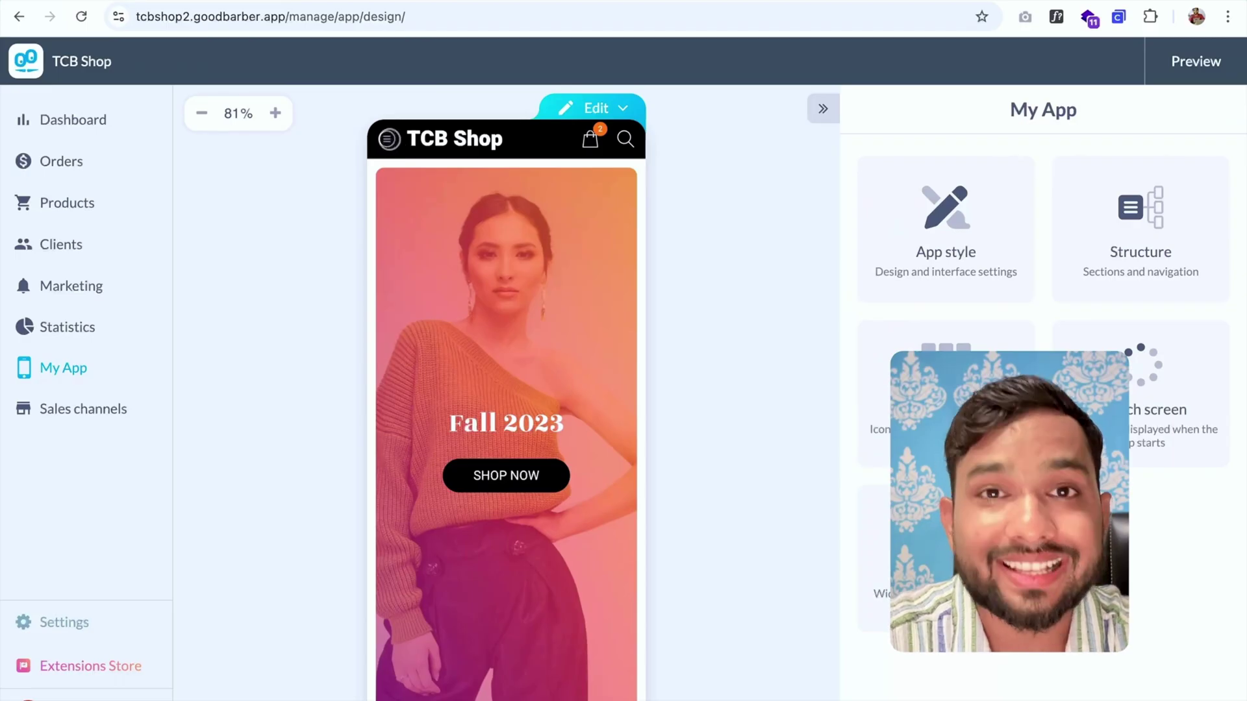
left_click(388, 138)
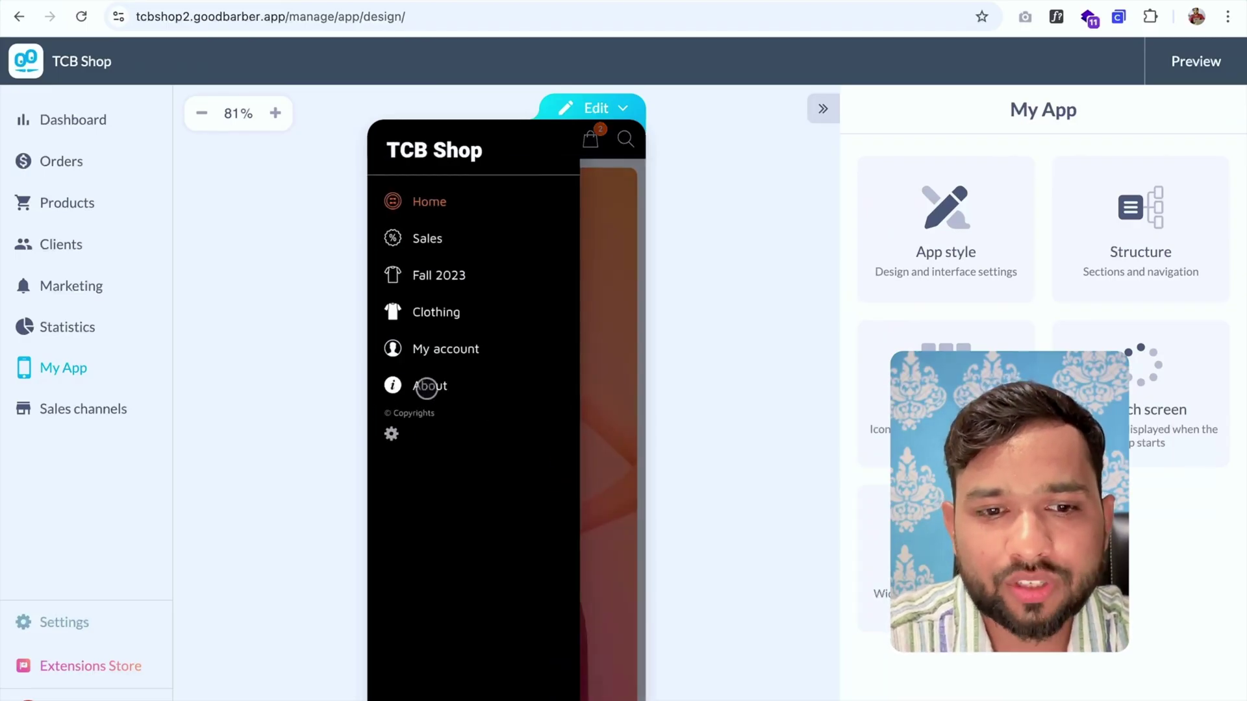
left_click(420, 386)
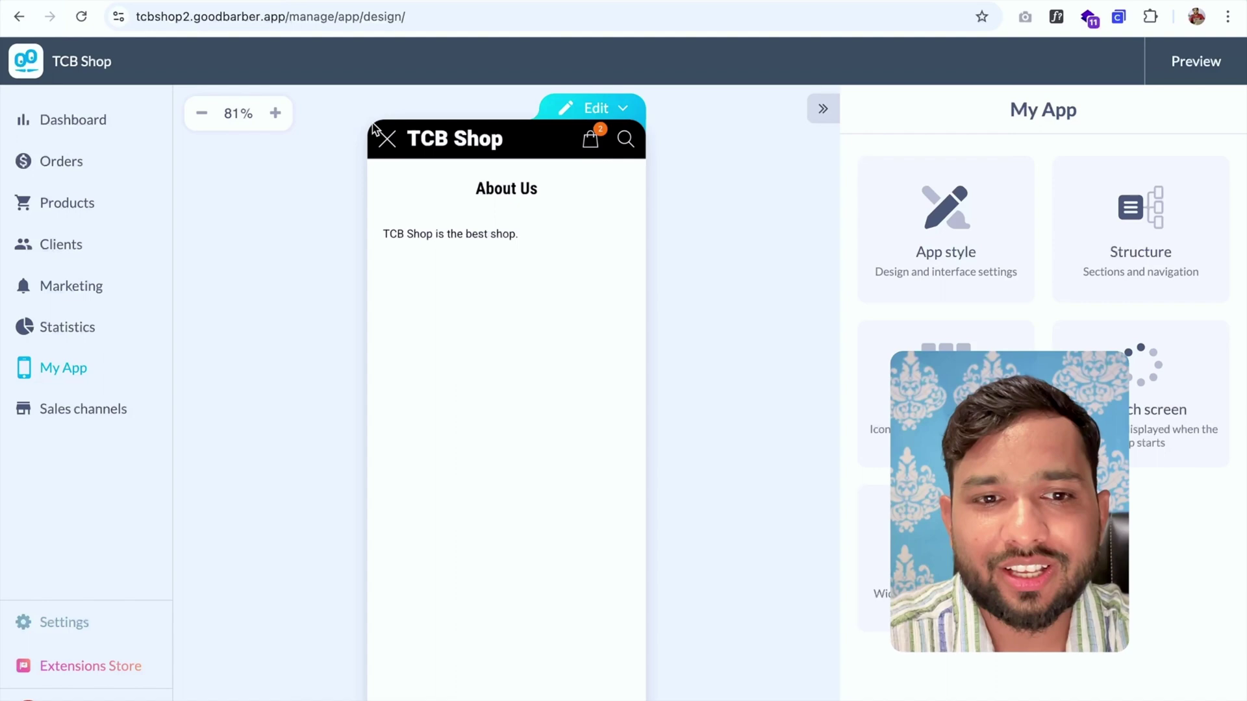
left_click(386, 139)
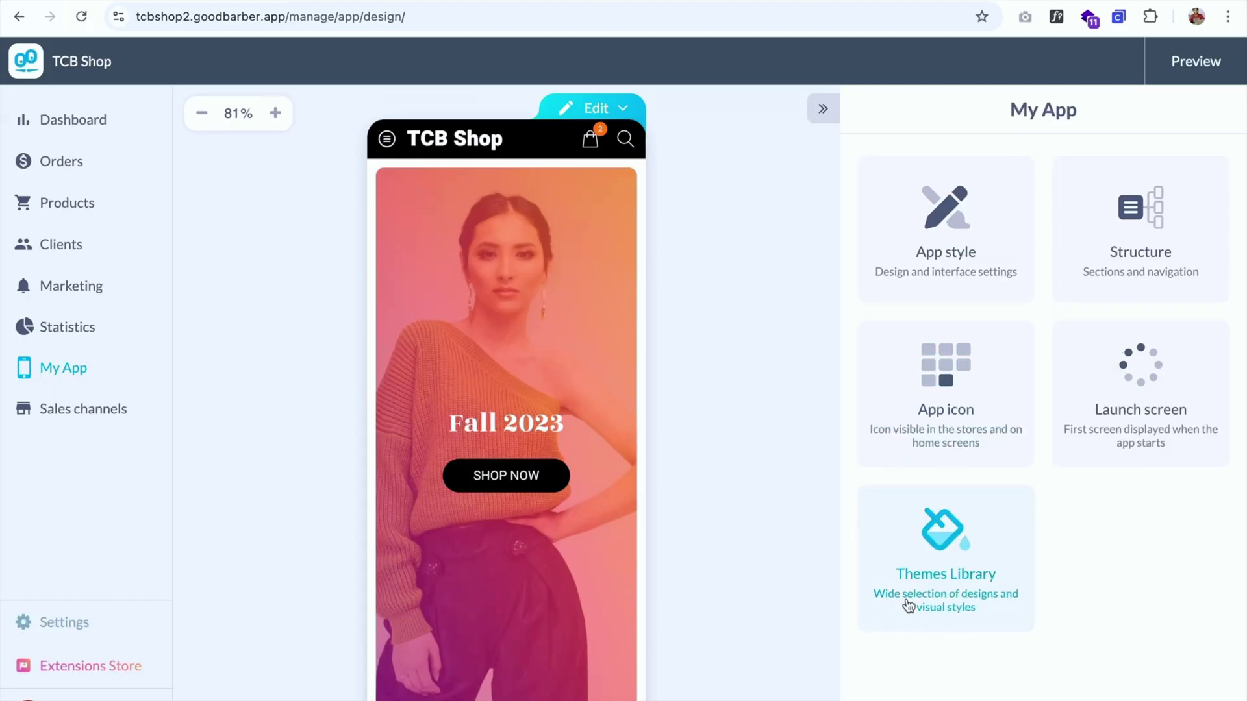
Apply the White Gold theme from the Themes Library to TCB Shop.
left_click(964, 568)
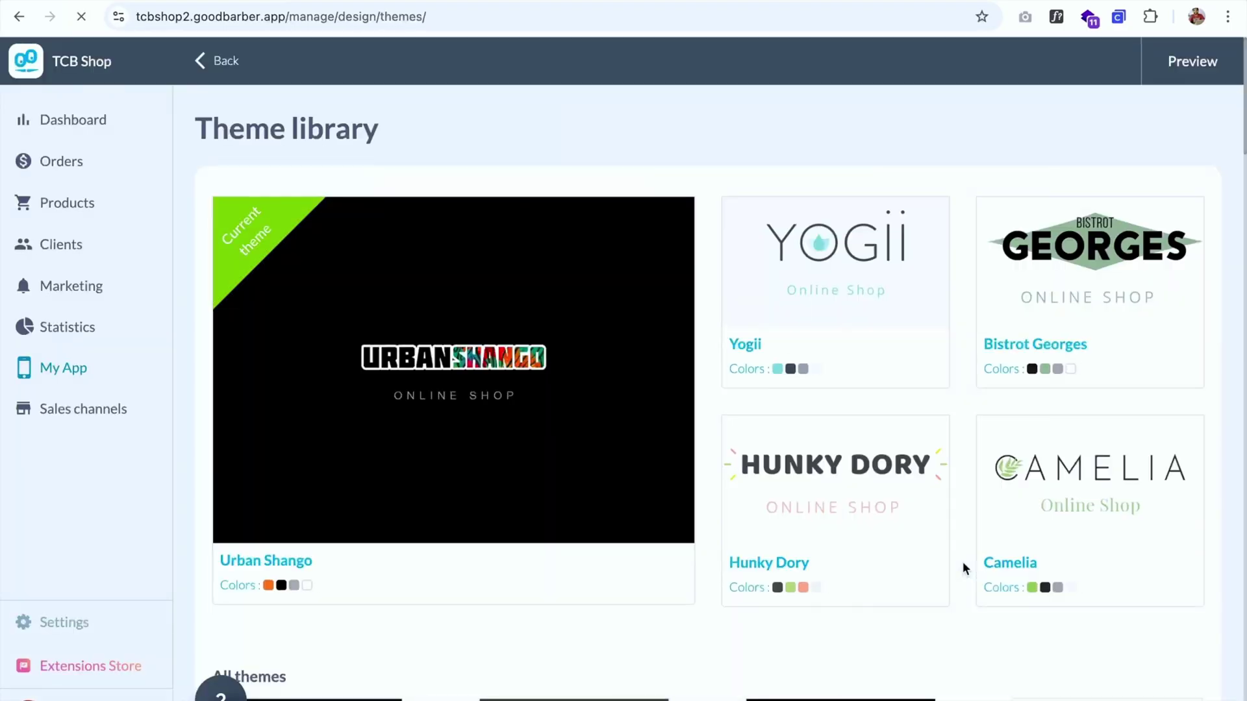
scroll(702, 387, "down", 5)
scroll(702, 386, "down", 5)
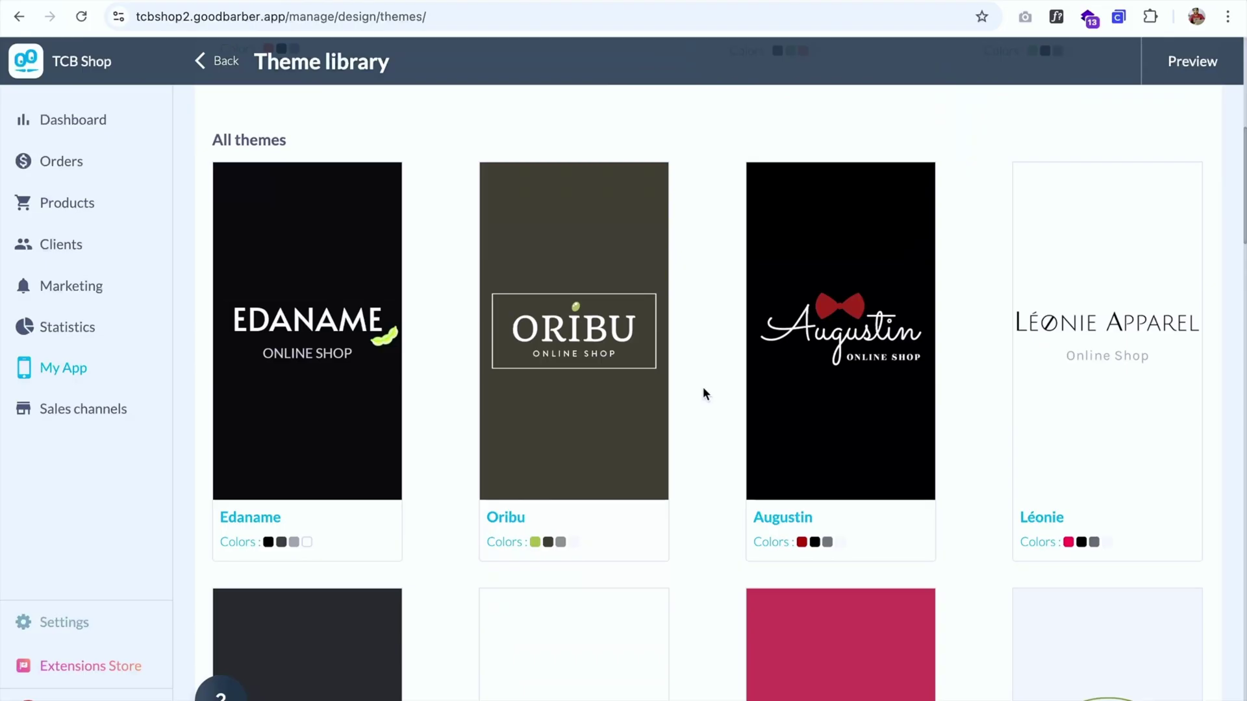
scroll(703, 387, "down", 3)
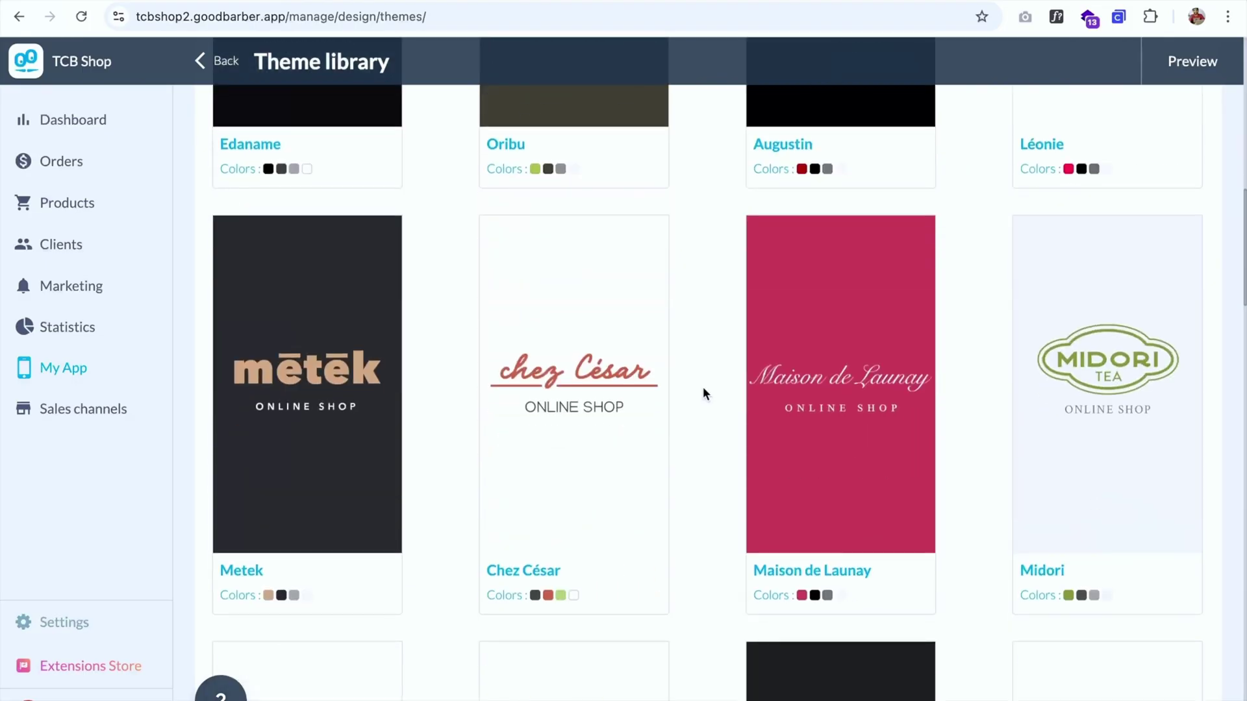
scroll(703, 392, "down", 3)
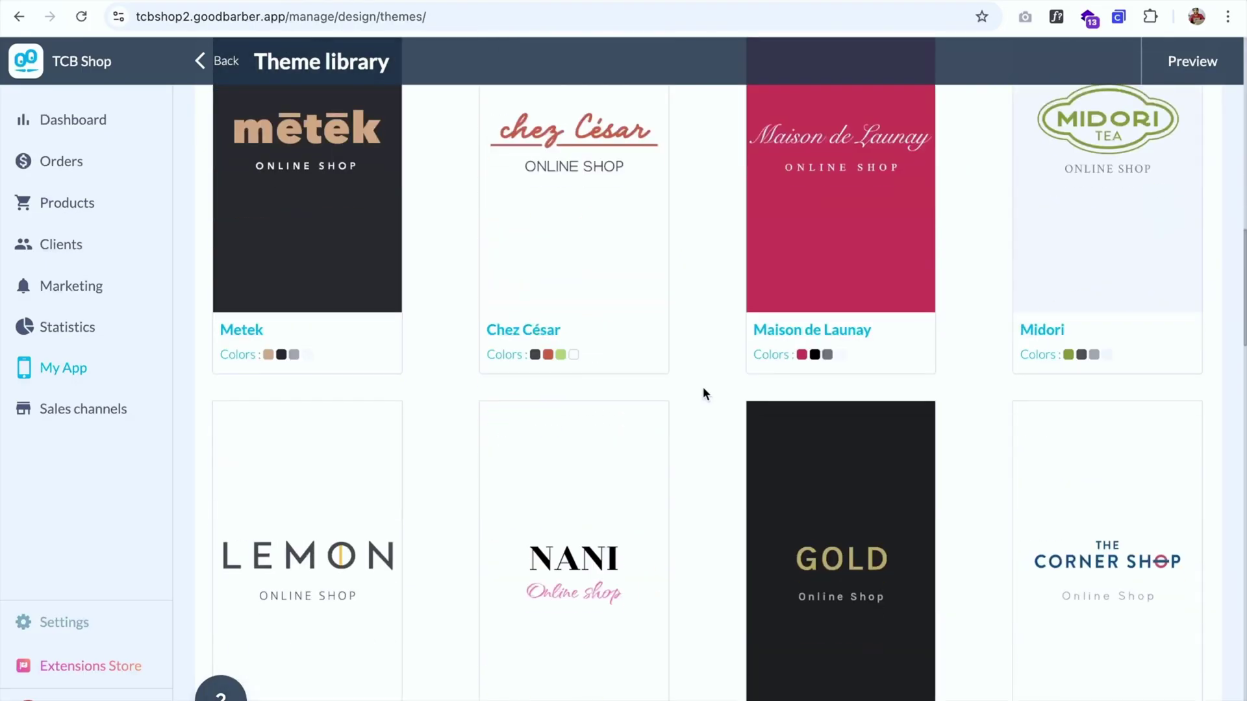
scroll(704, 392, "down", 5)
scroll(704, 392, "down", 2)
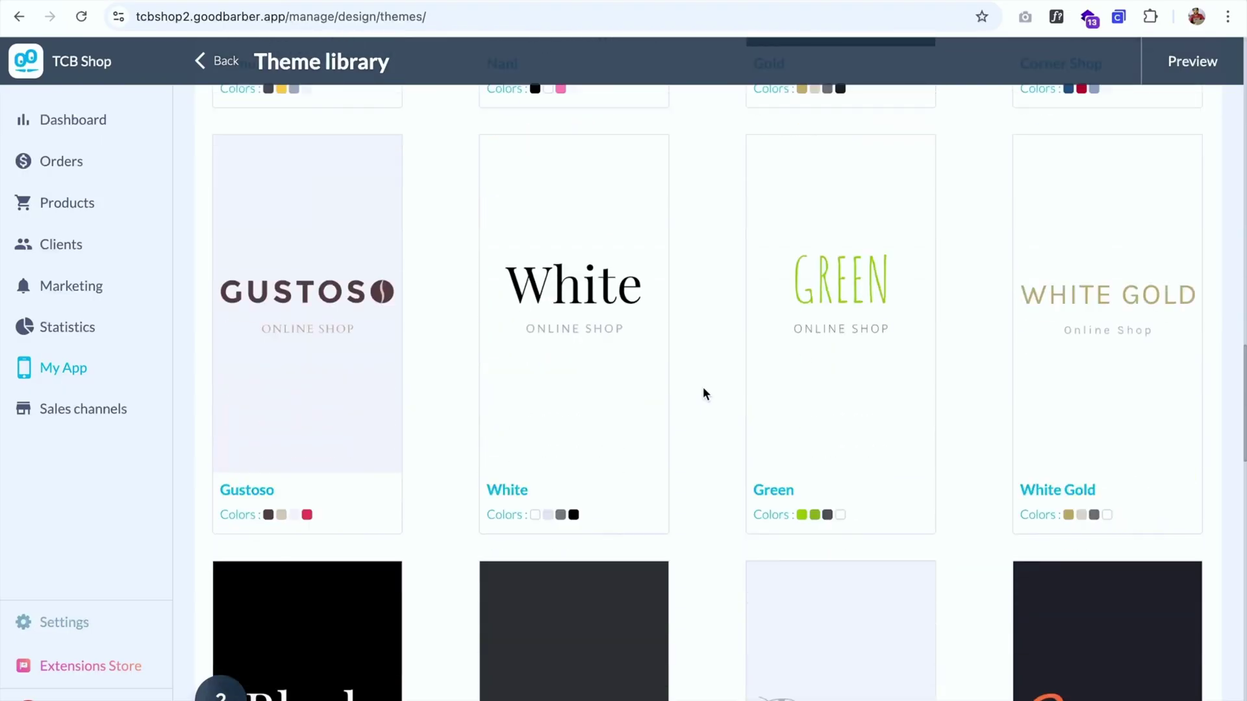
left_click(1090, 312)
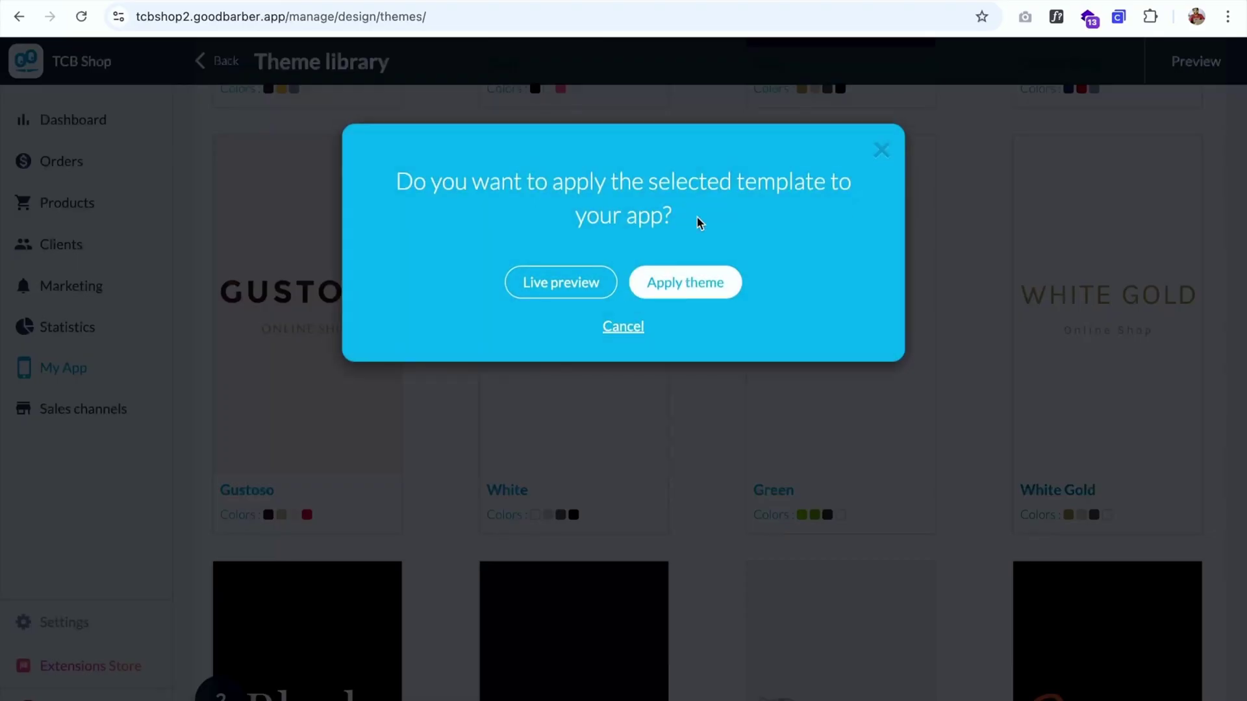
left_click(689, 281)
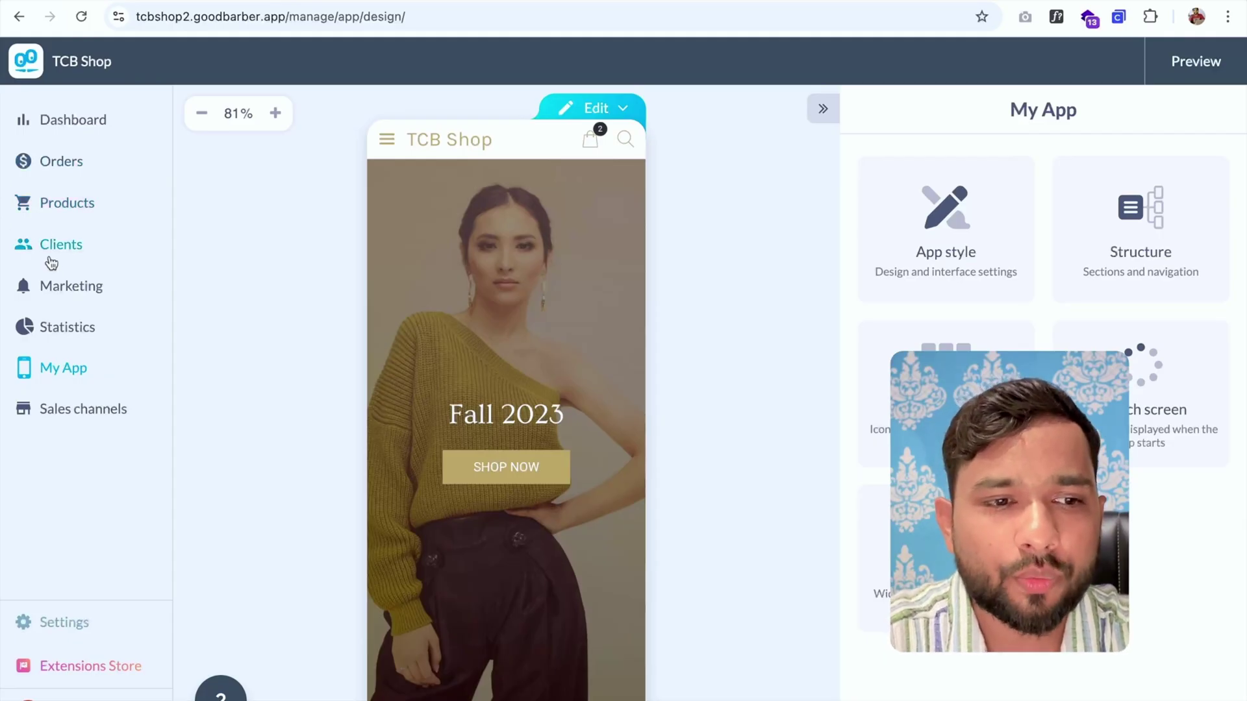
Show the Products section to review existing products before adding a new one.
left_click(64, 207)
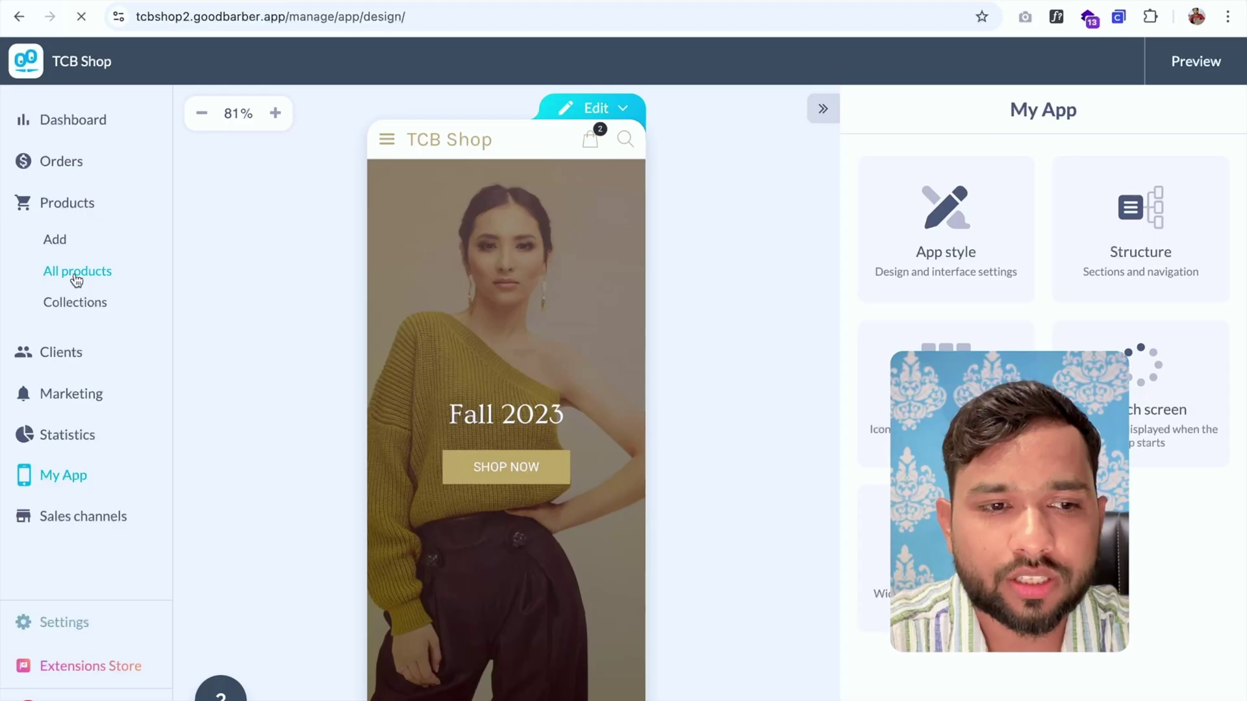
scroll(540, 443, "down", 5)
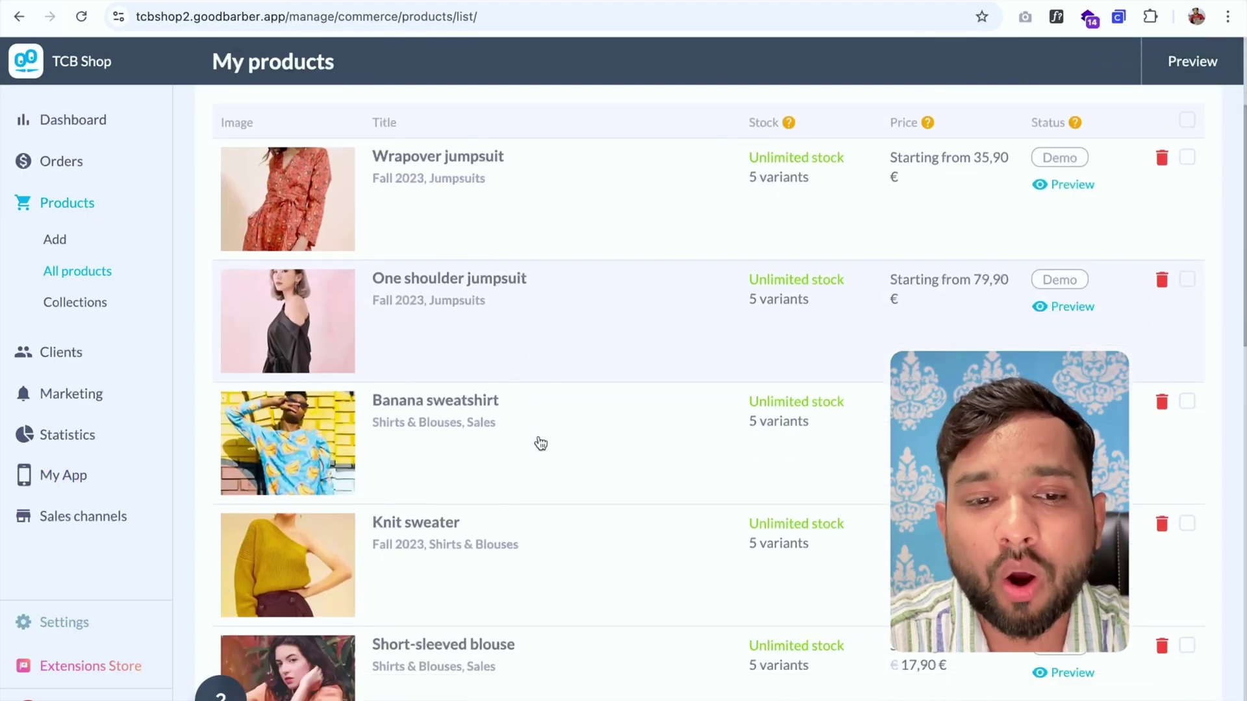
scroll(540, 444, "down", 5)
scroll(540, 444, "up", 10)
scroll(541, 443, "down", 1)
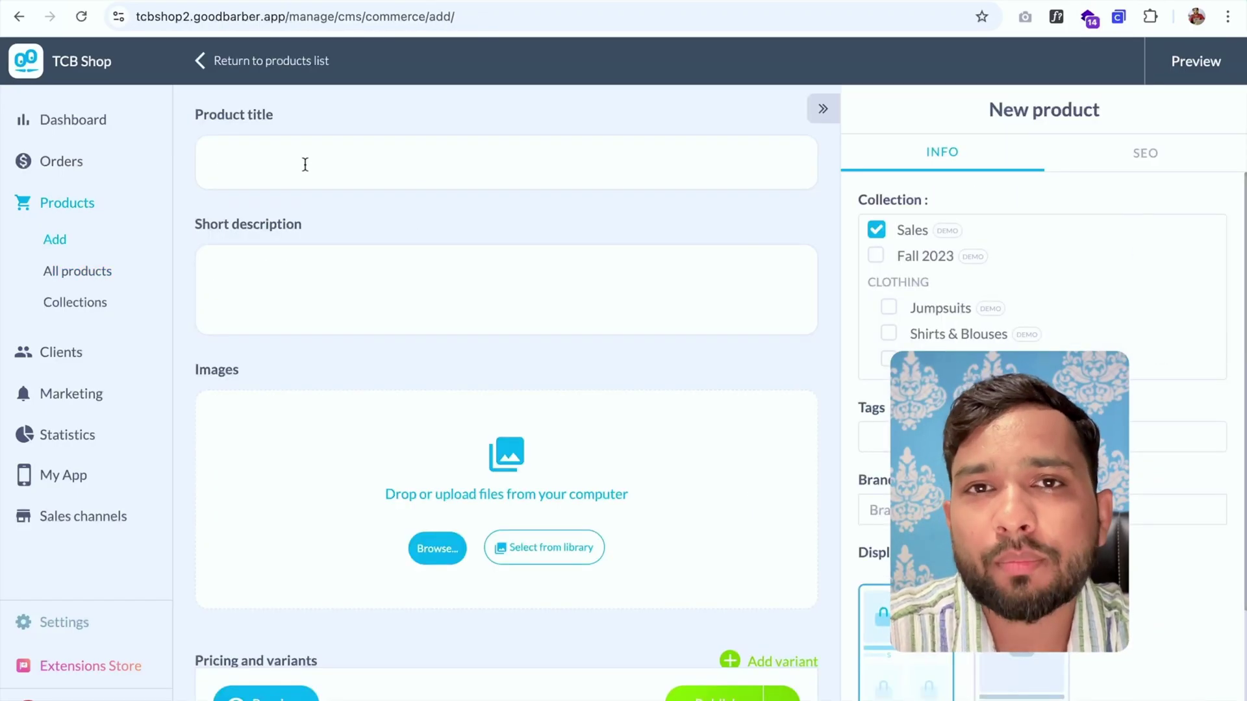
Title the product TCB T-Shirt and reuse that text as its short description.
left_click(305, 165)
type("TCB Shirt")
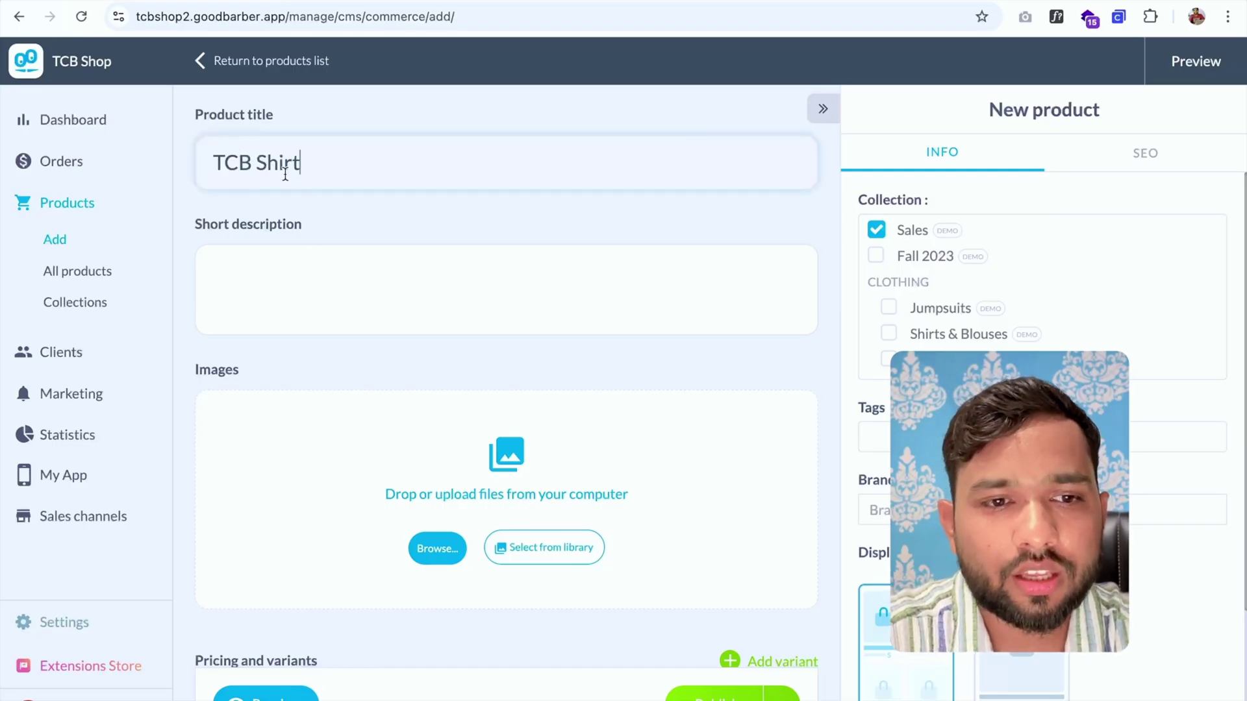
type("T-")
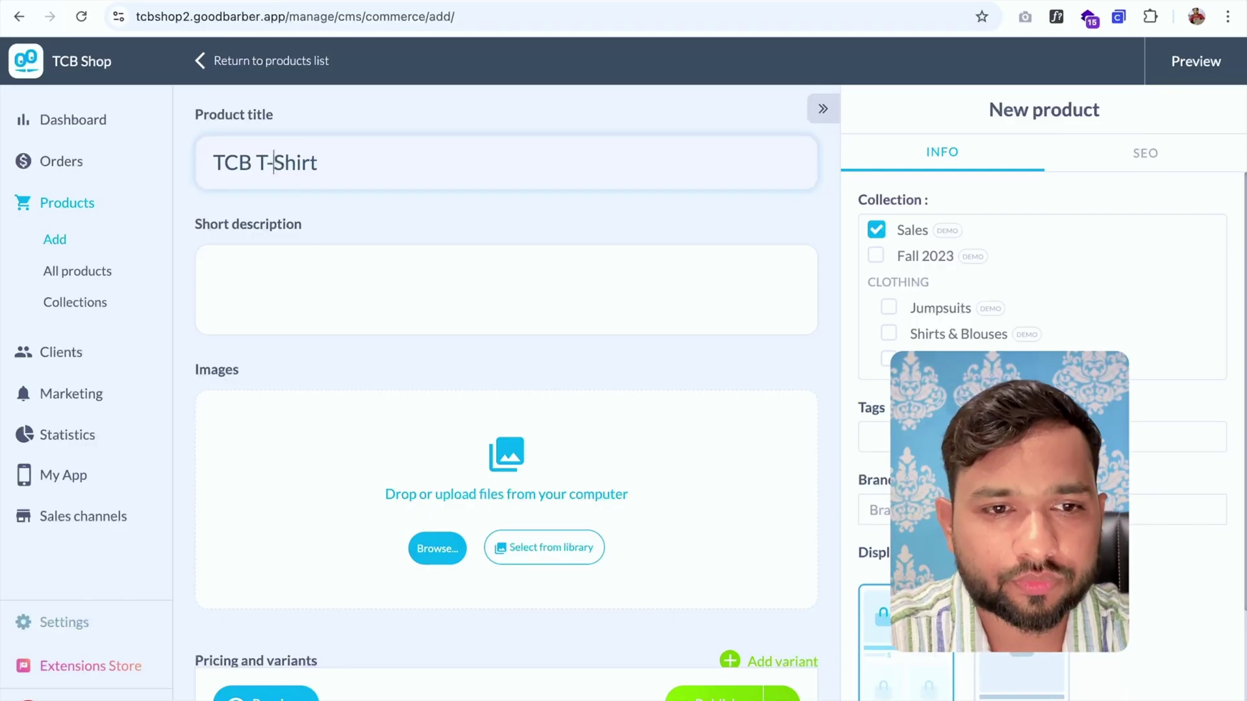
key("ctrl+a")
key("ctrl+c")
left_click(281, 263)
key("ctrl+v")
scroll(280, 263, "down", 3)
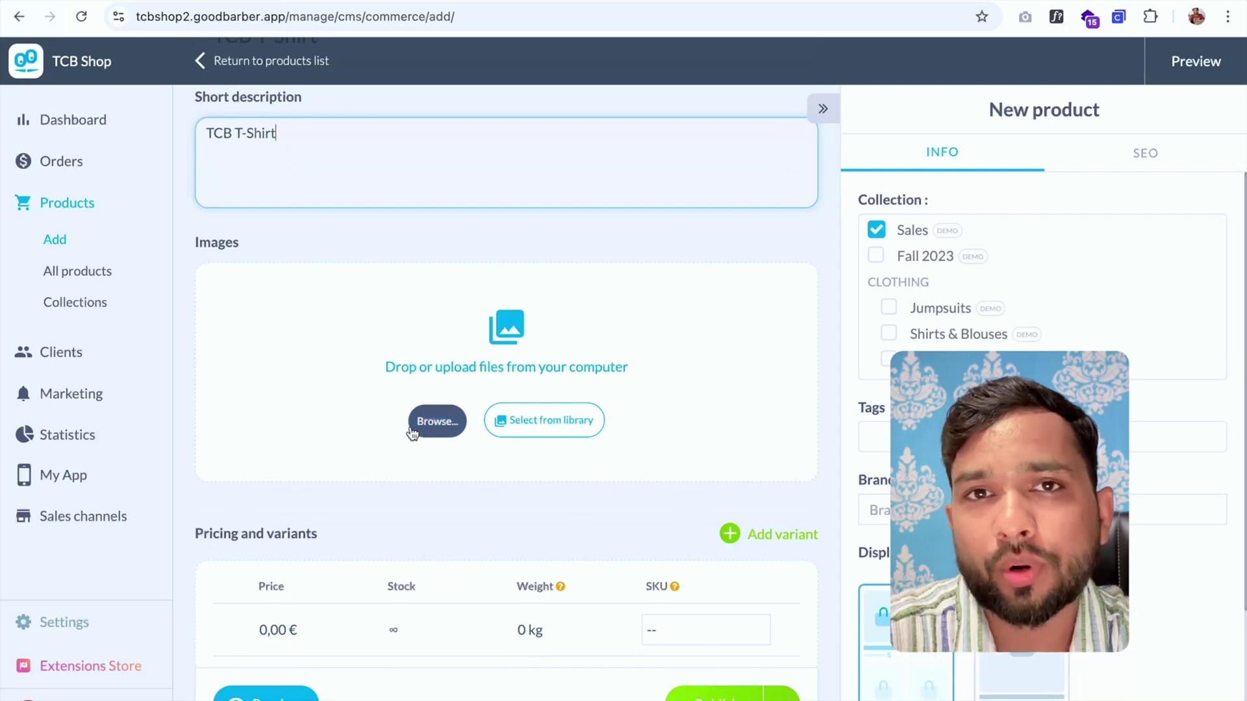
Search the photo library for 'tshirt' and use the t-shirt-on-bridge photo as the product image.
left_click(544, 420)
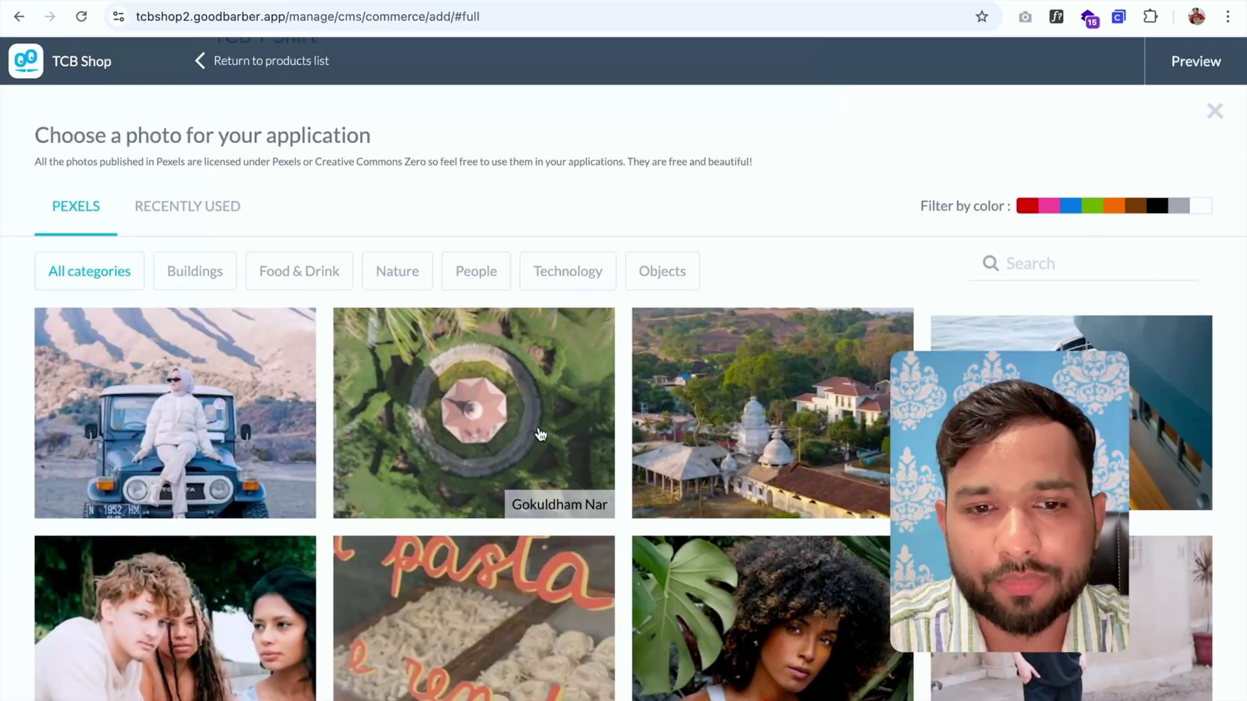
left_click(1024, 263)
type("thi")
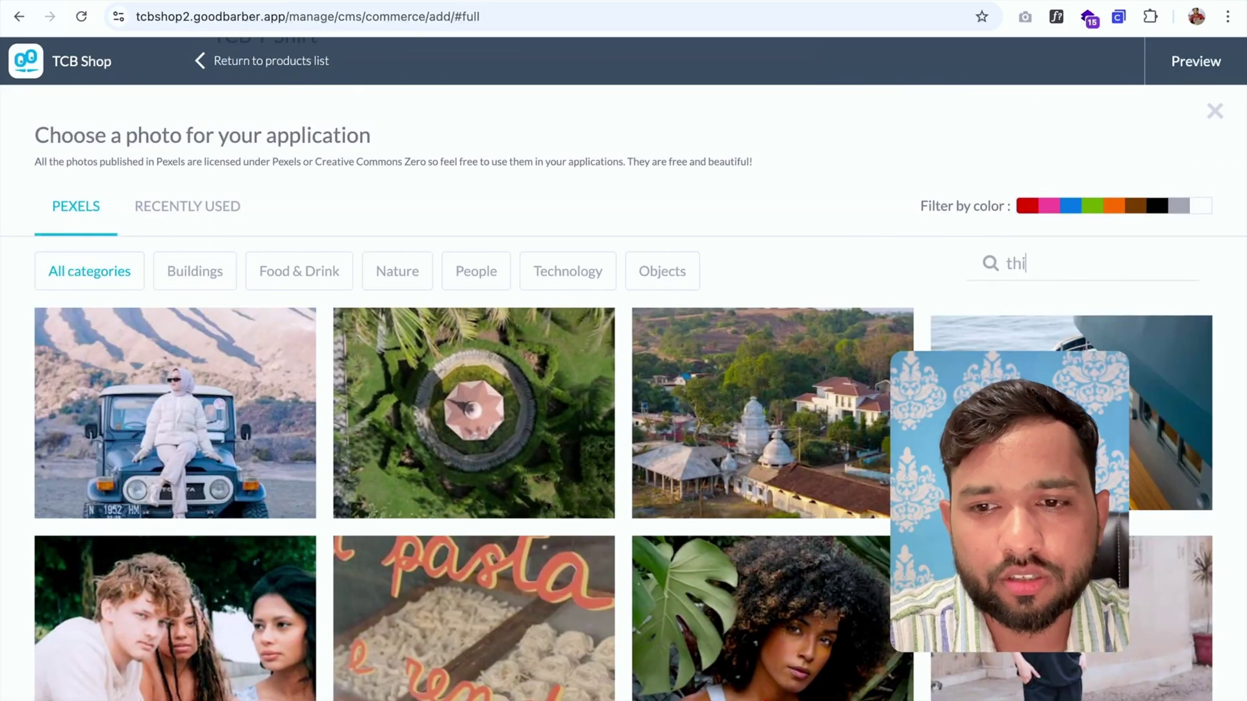
key("BackSpace")
key("BackSpace")
key("BackSpace")
type("tshirt")
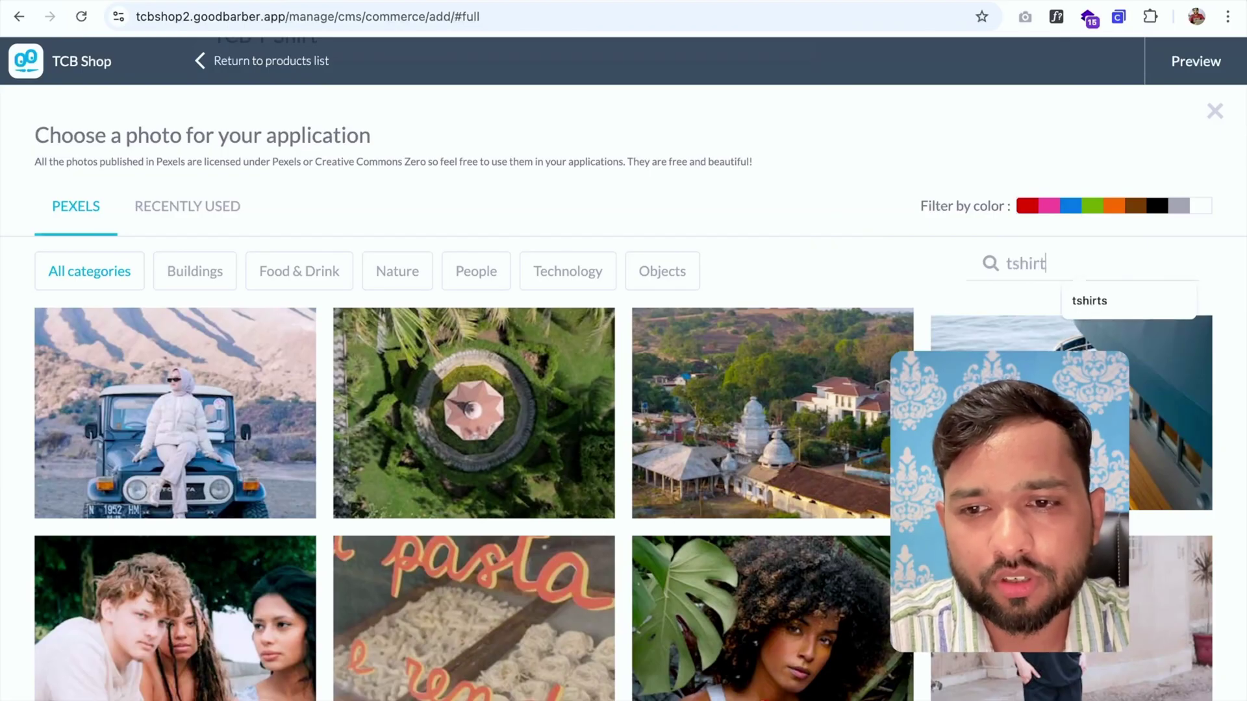
key("Return")
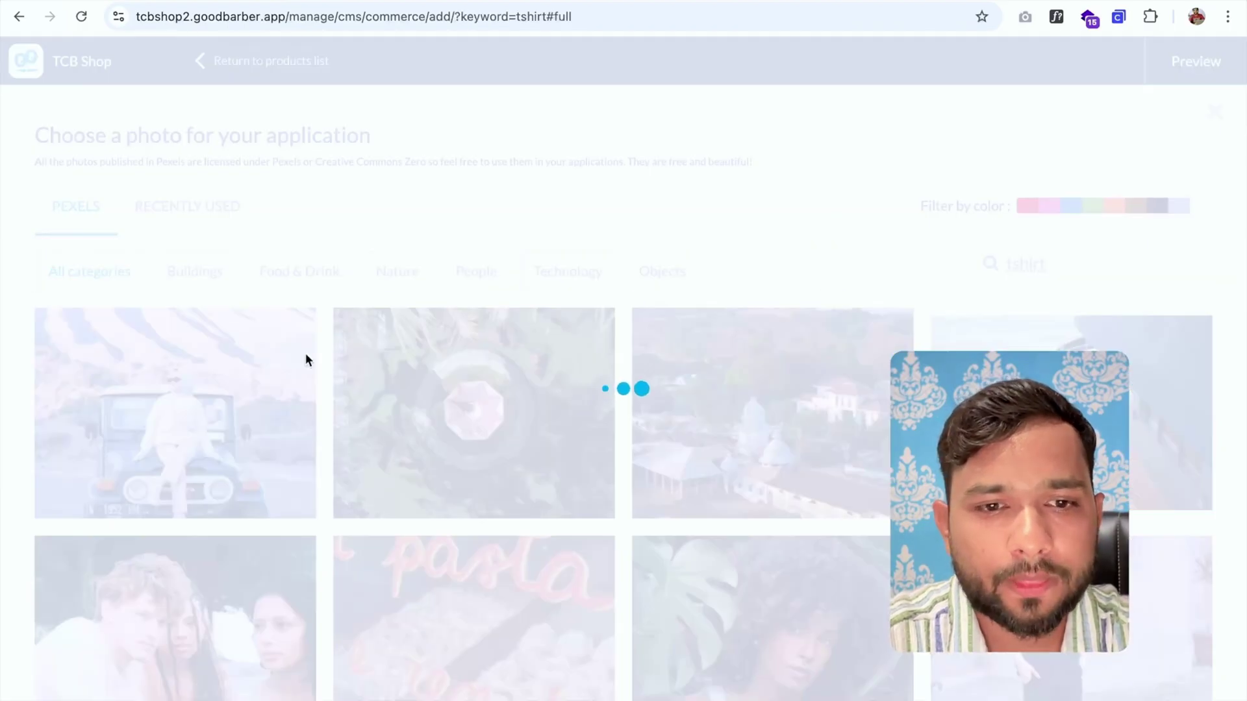
scroll(133, 361, "down", 2)
scroll(134, 361, "down", 2)
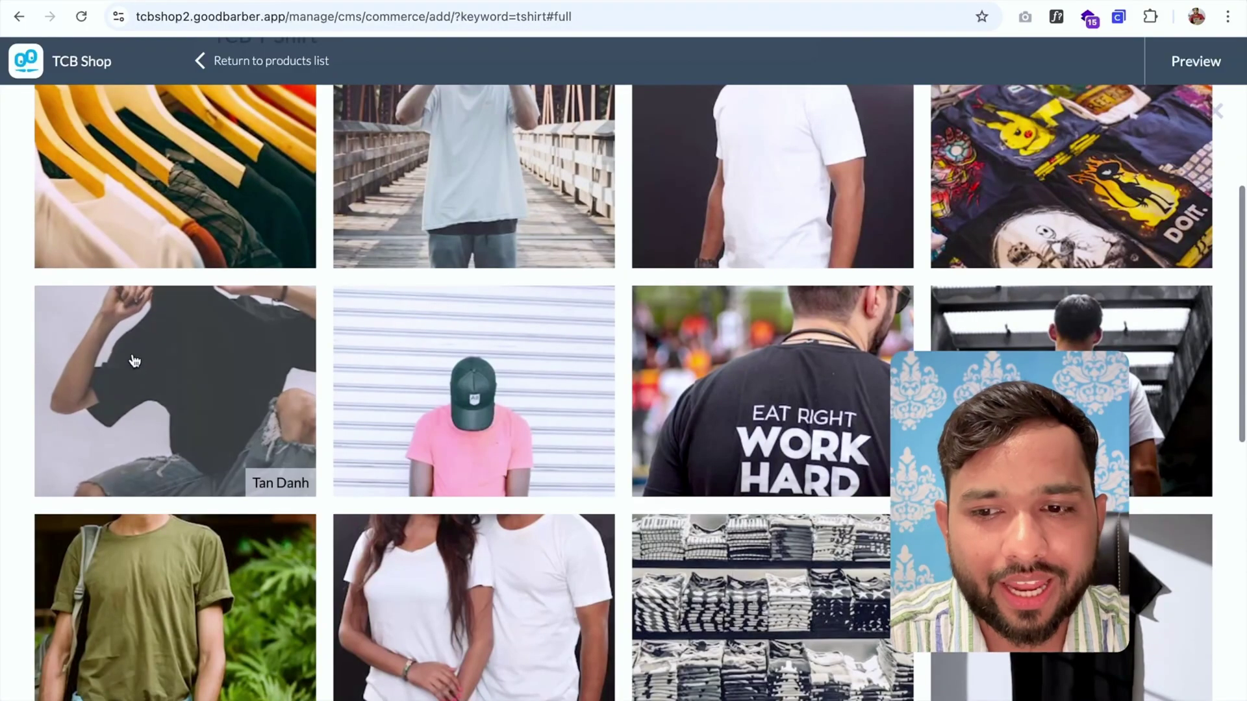
scroll(585, 351, "up", 1)
left_click(474, 263)
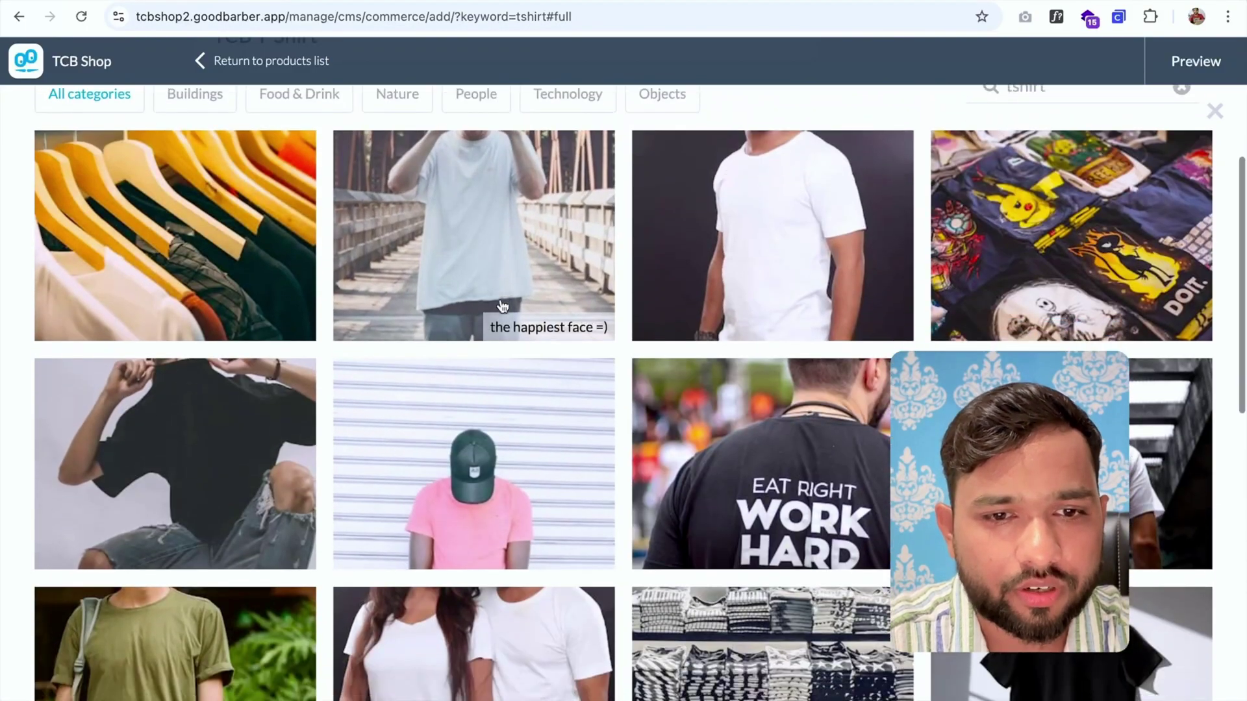
scroll(213, 370, "down", 3)
scroll(193, 292, "down", 2)
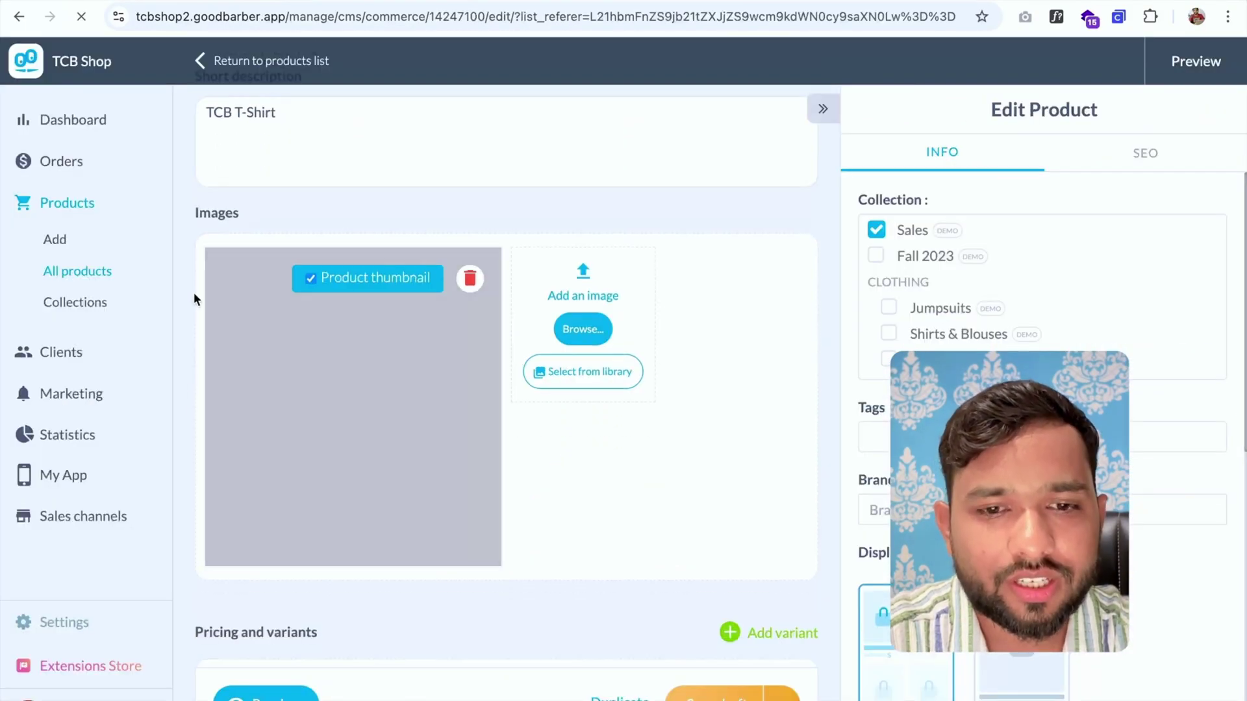
scroll(192, 290, "down", 5)
scroll(192, 291, "down", 2)
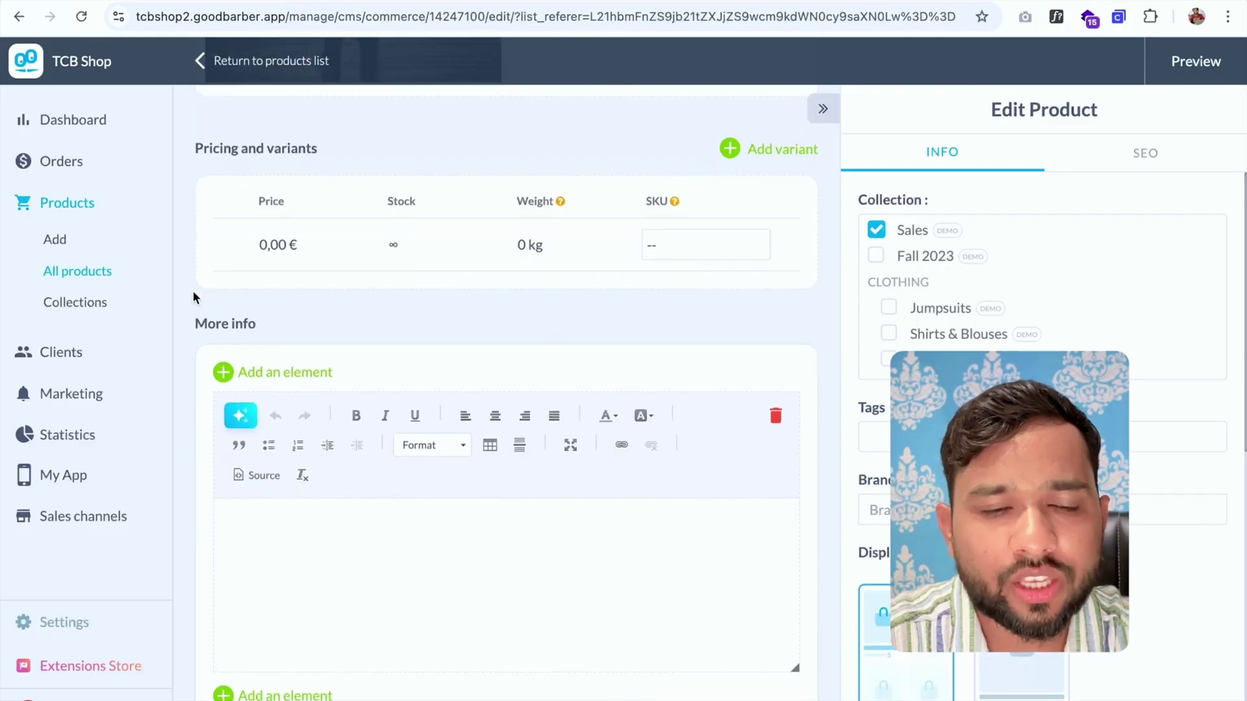
scroll(192, 290, "down", 1)
Set the selling price to 50 €.
left_click(292, 211)
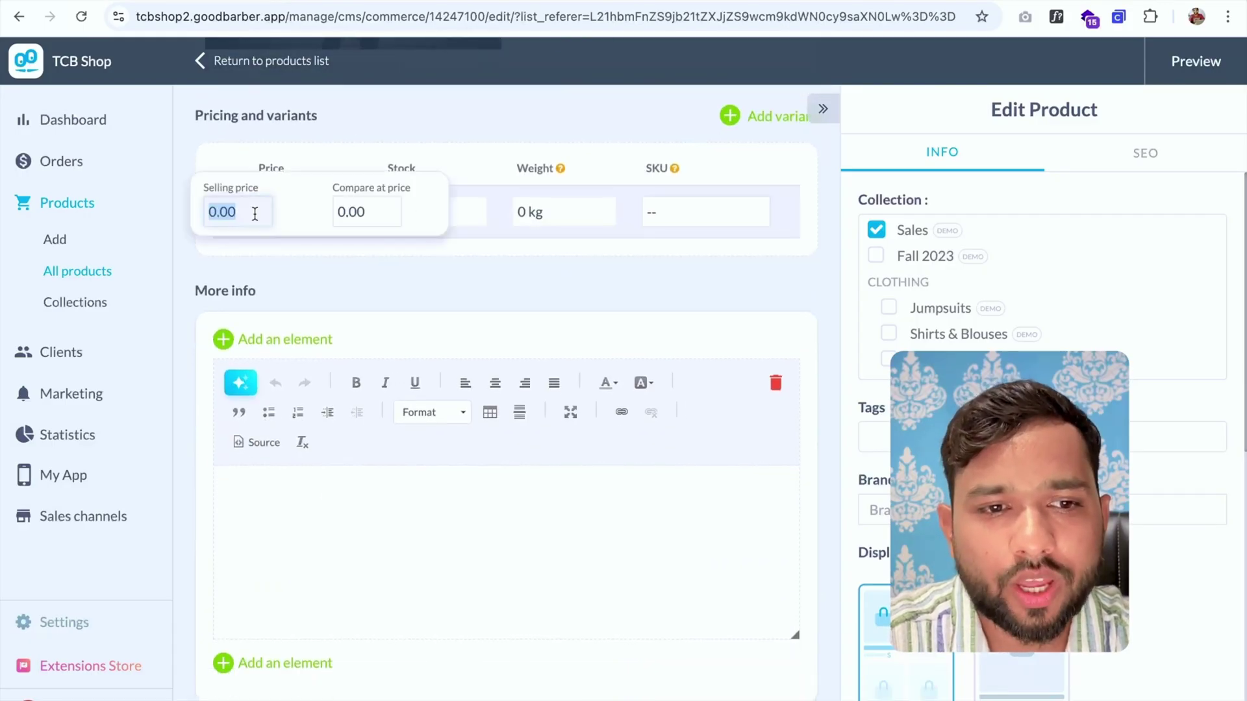
left_click(212, 212)
key("Delete")
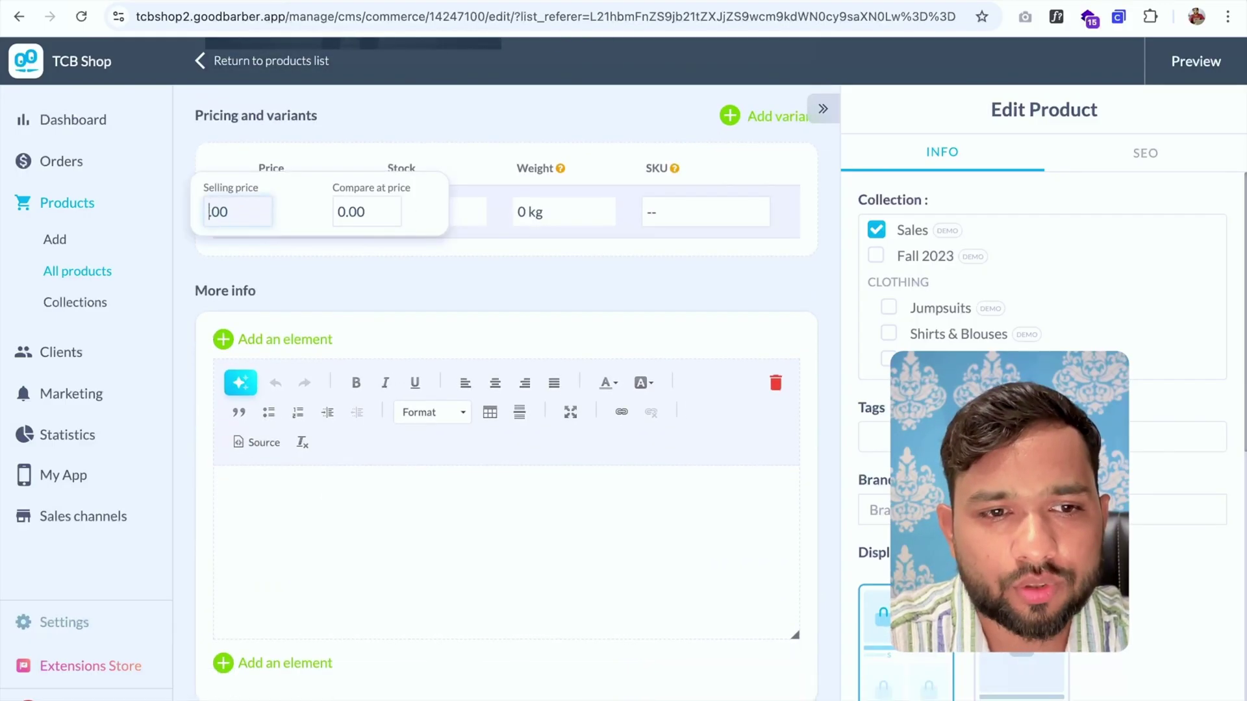
type("50")
left_click(448, 268)
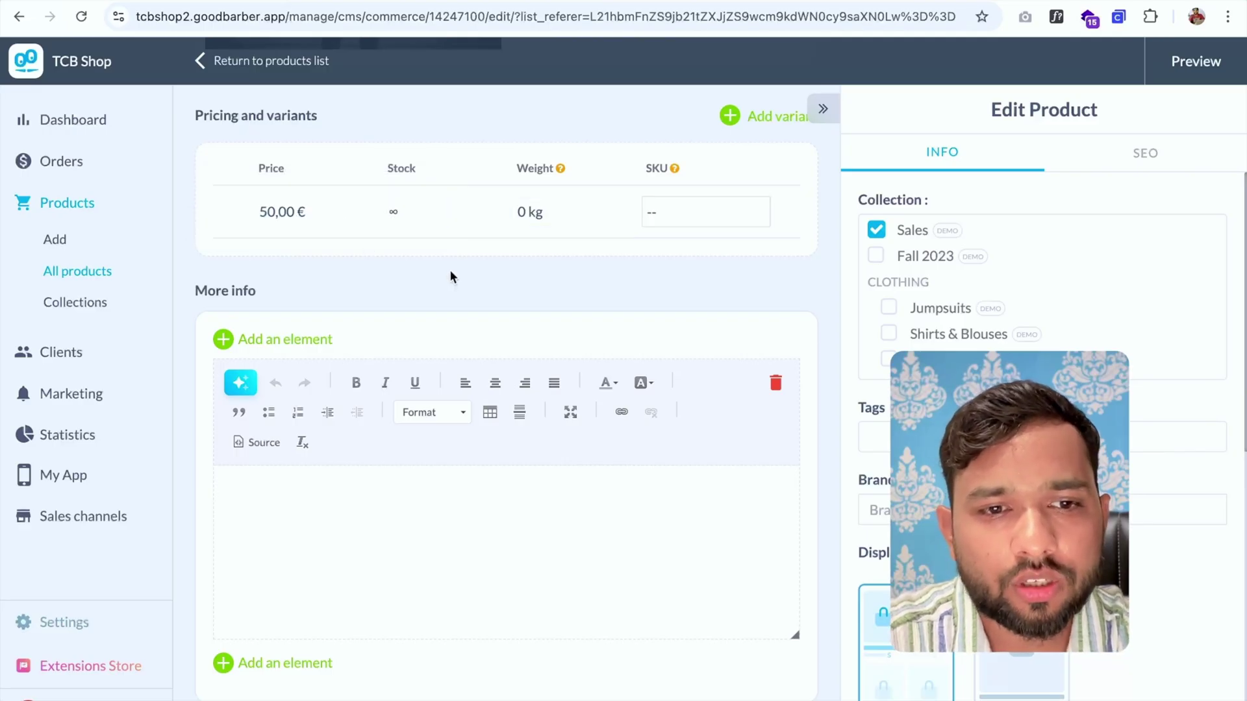
Turn off unlimited stock and set the quantity to 100.
left_click(422, 213)
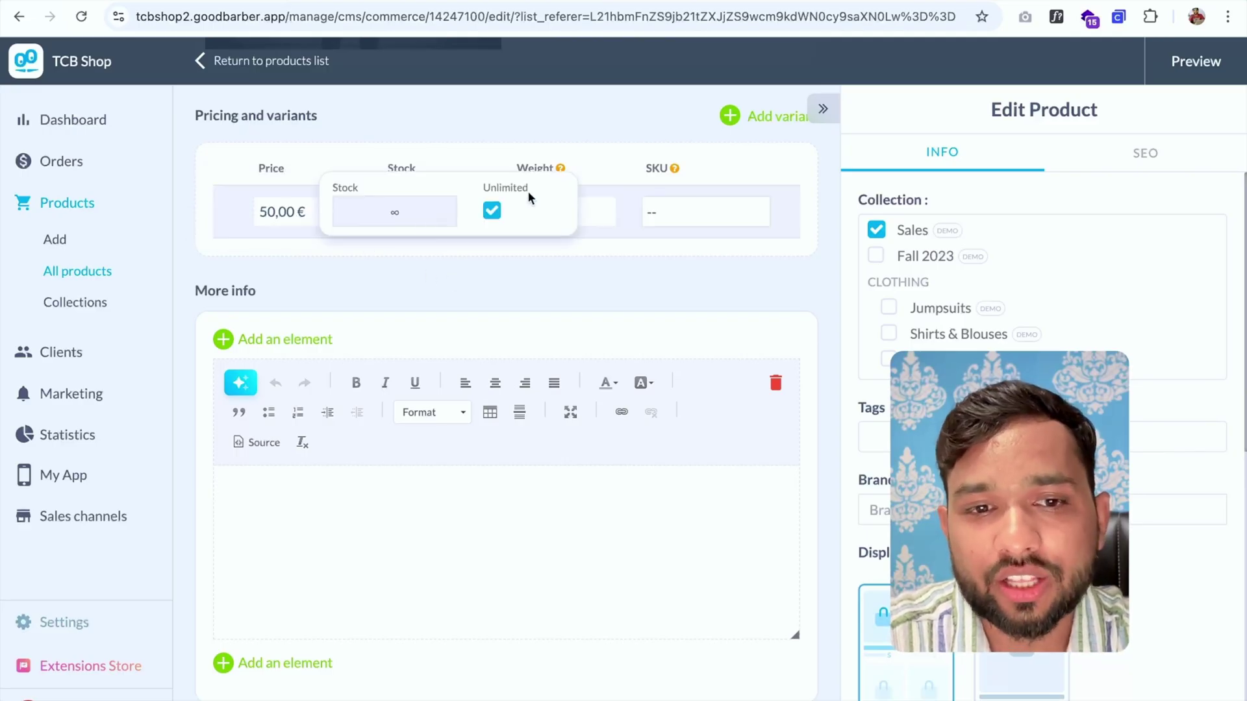
left_click(490, 211)
left_click(373, 217)
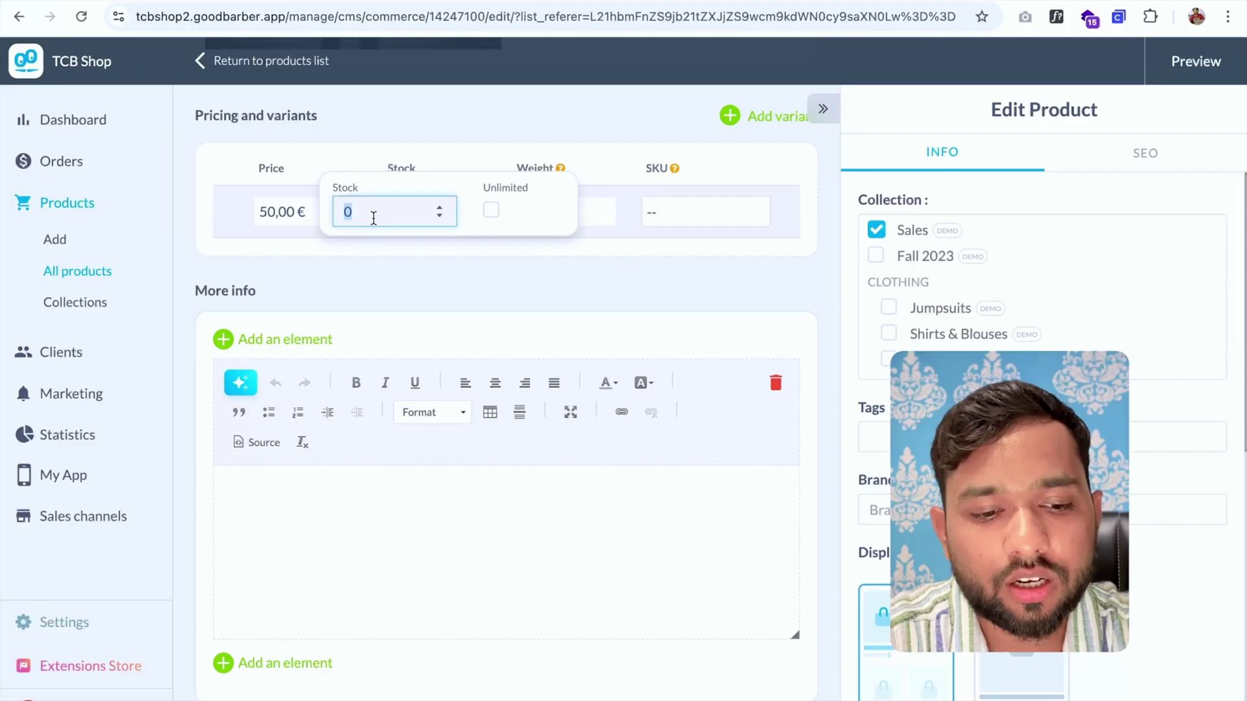
type("100")
left_click(473, 294)
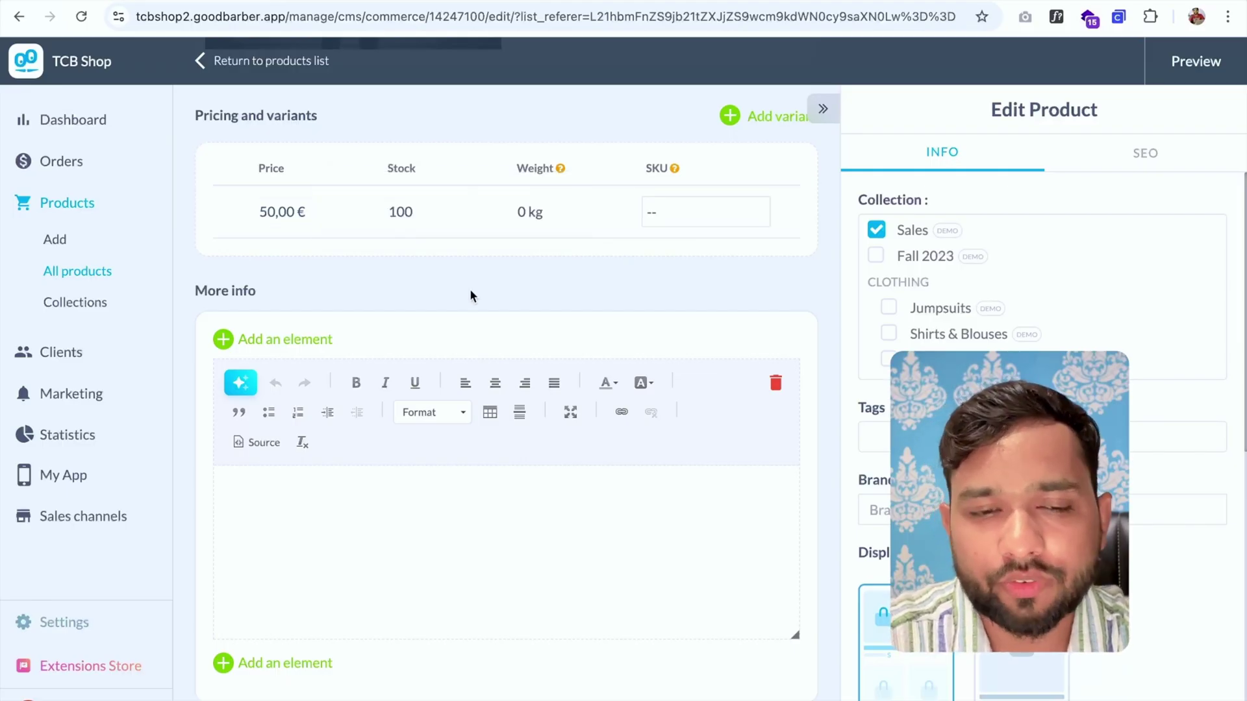
Give the product SKU 5001 and a weight of 0.5 kg.
left_click(676, 212)
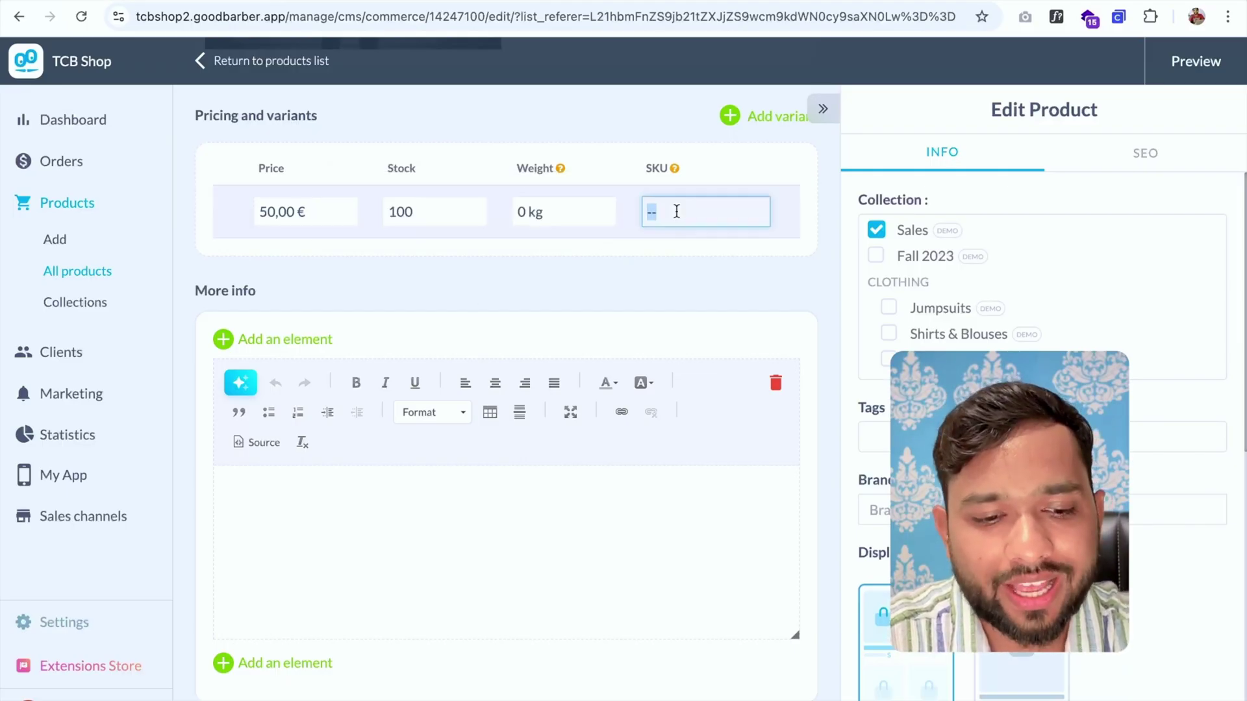
type("5001")
left_click(521, 213)
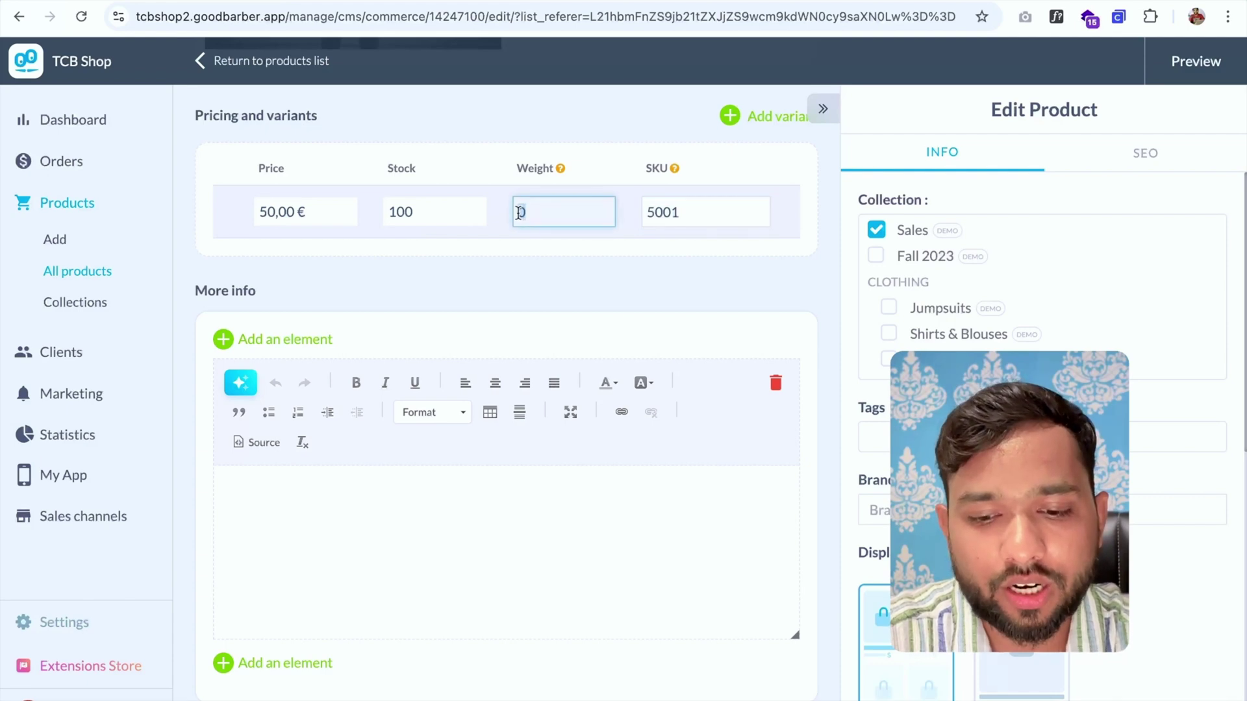
type(".5")
left_click(558, 287)
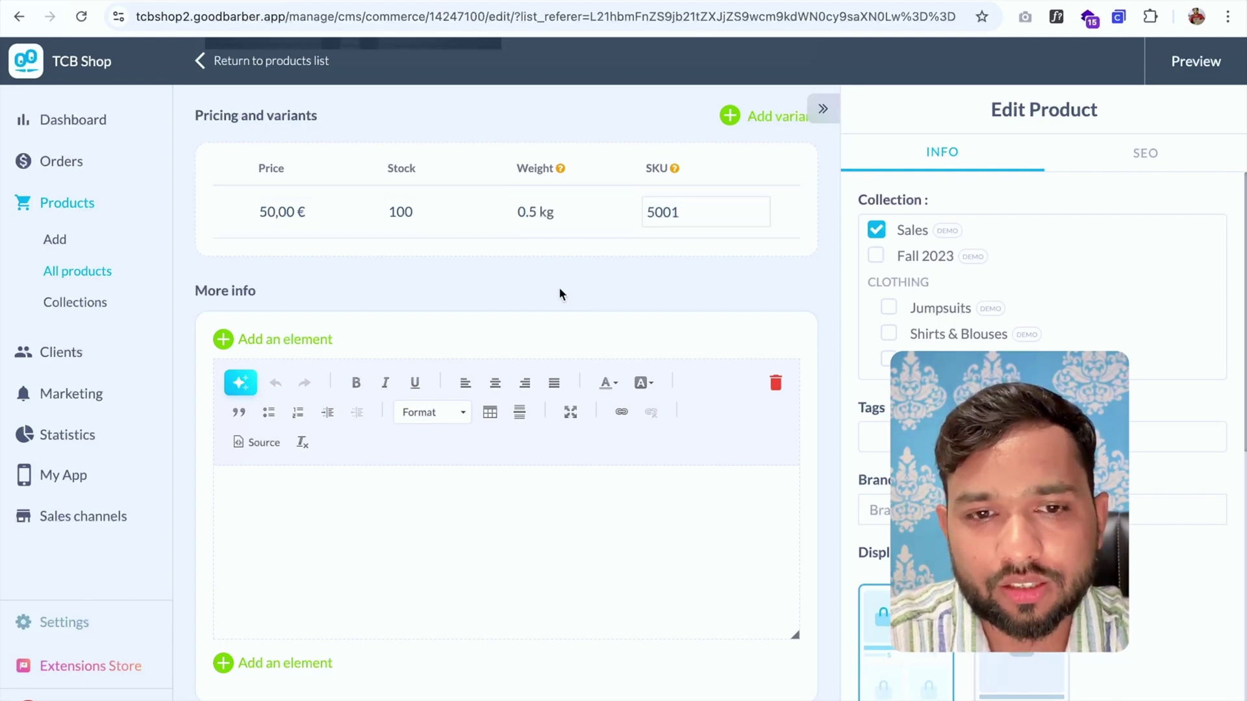
scroll(512, 316, "down", 3)
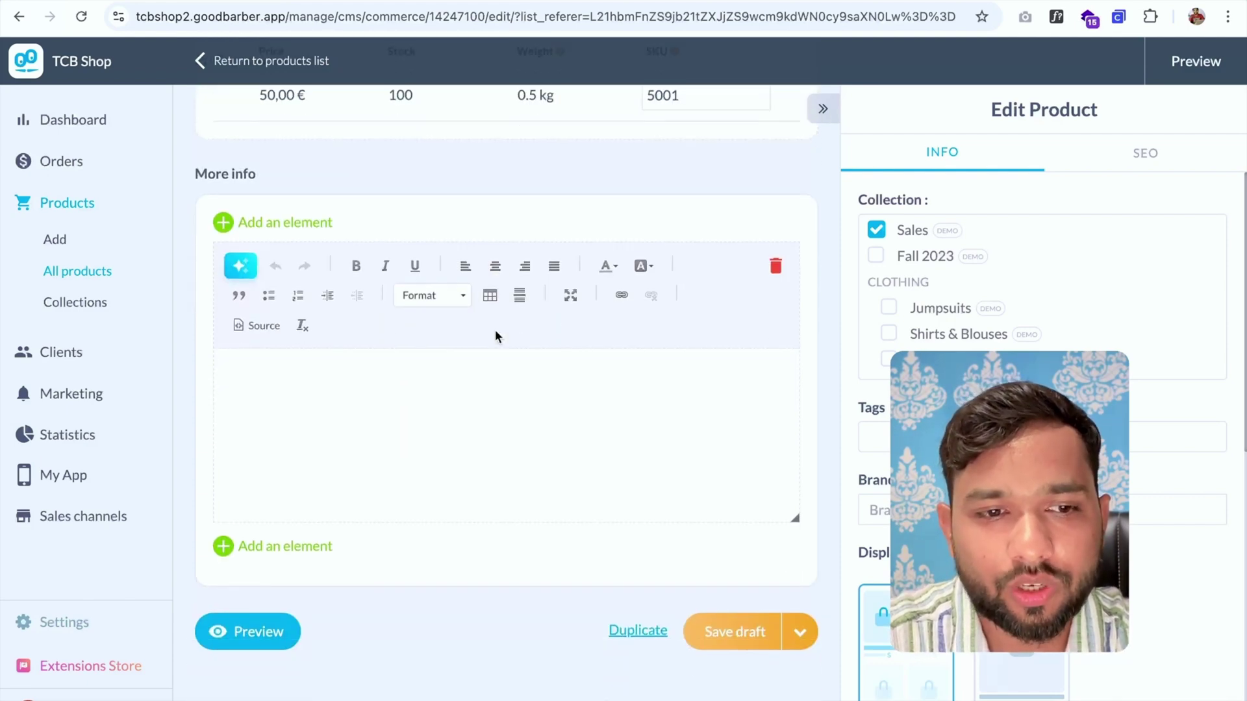
left_click(412, 405)
scroll(322, 413, "down", 1)
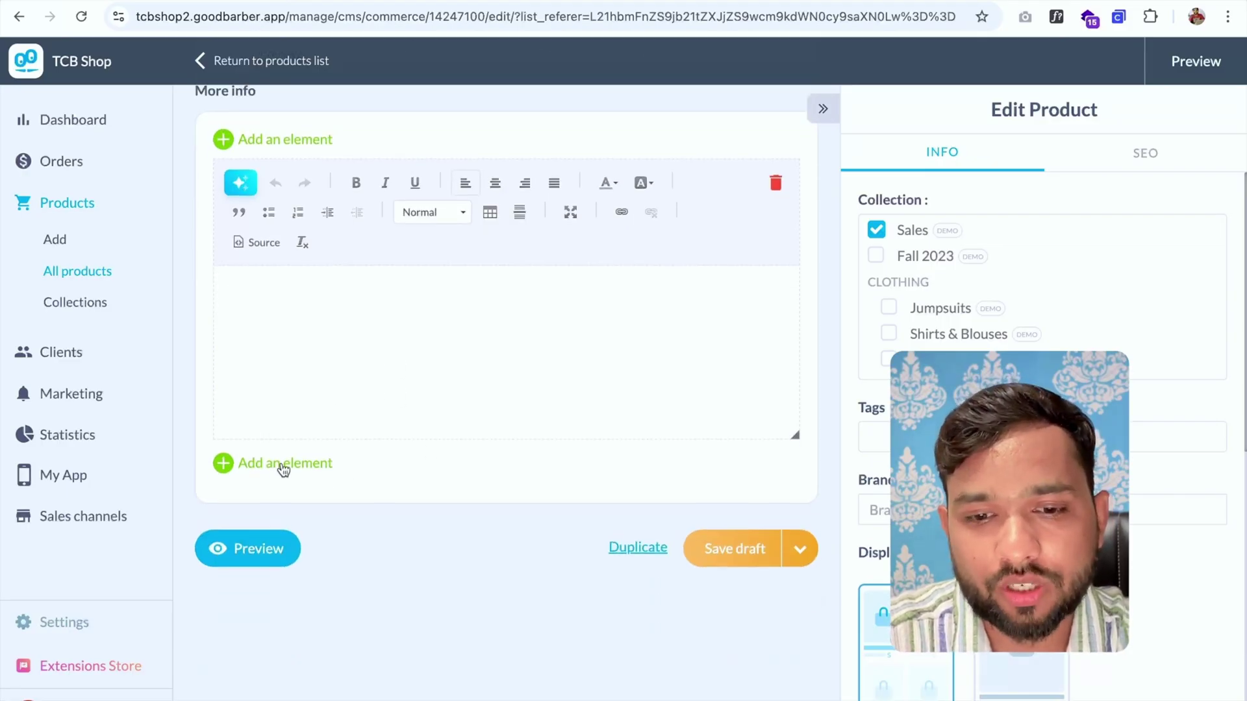
scroll(499, 496, "down", 1)
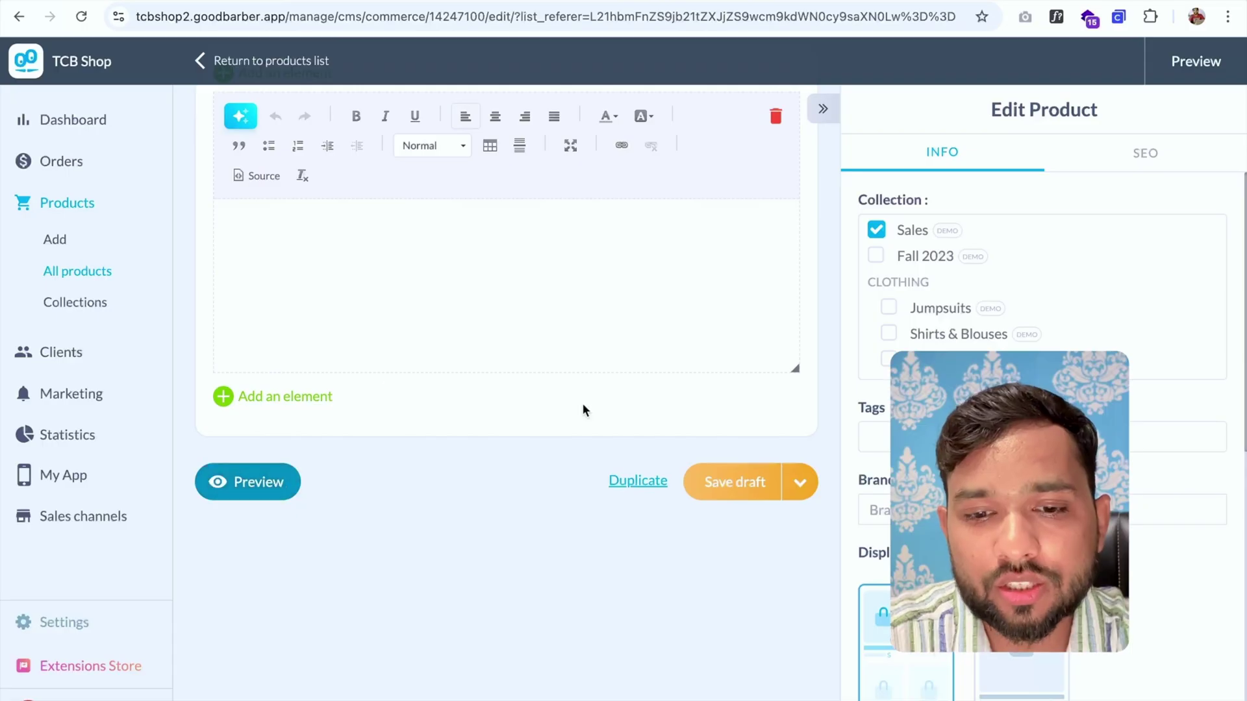
Publish the TCB T-Shirt product.
left_click(799, 483)
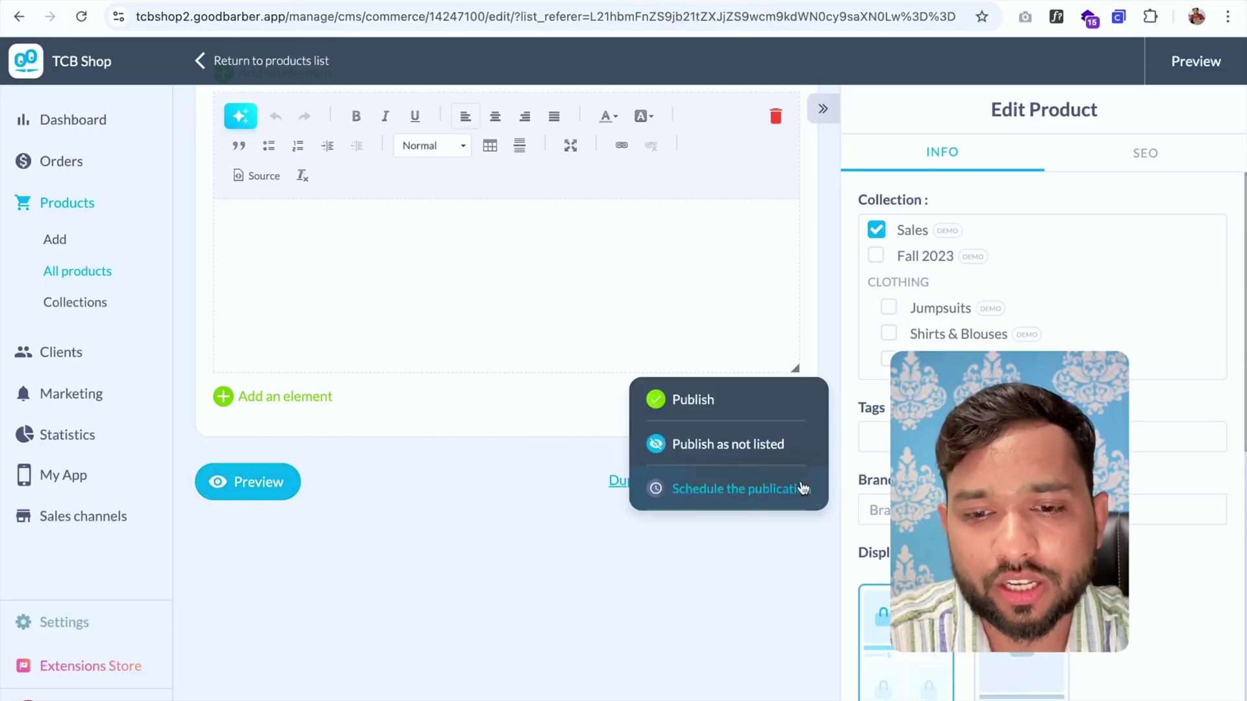
left_click(692, 400)
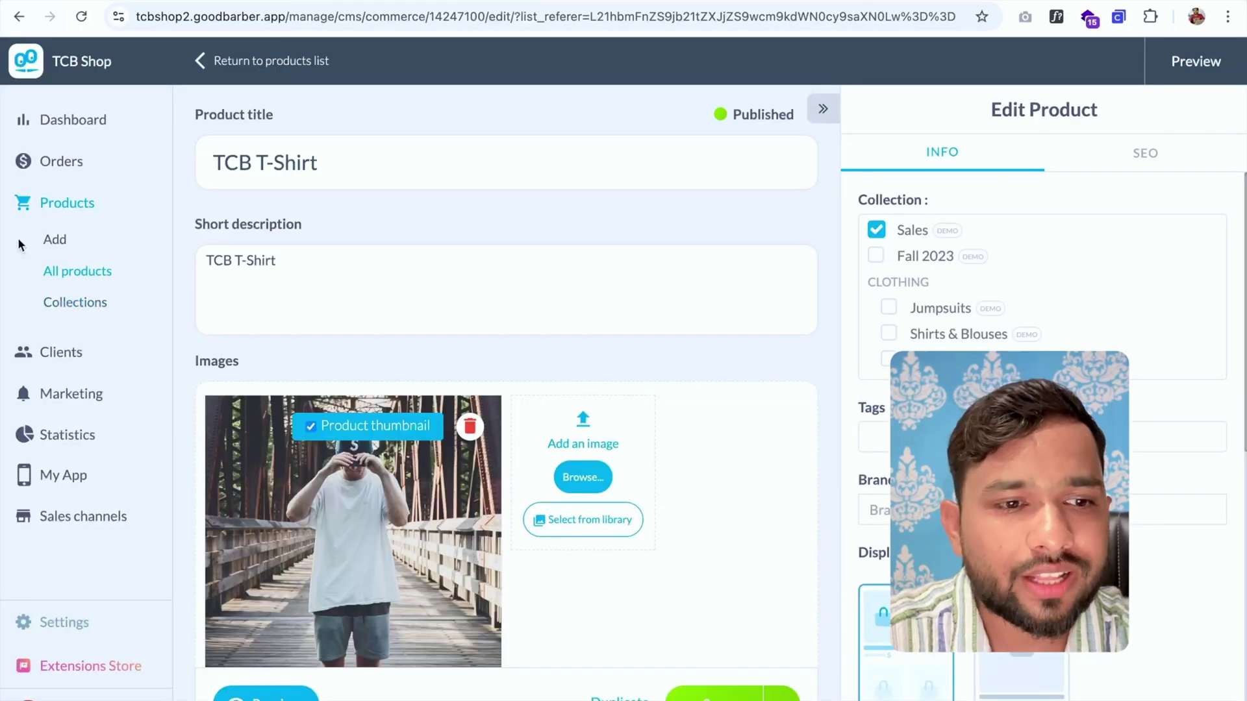
Return to the All products list showing TCB T-Shirt at 50,00 € and Published.
left_click(60, 275)
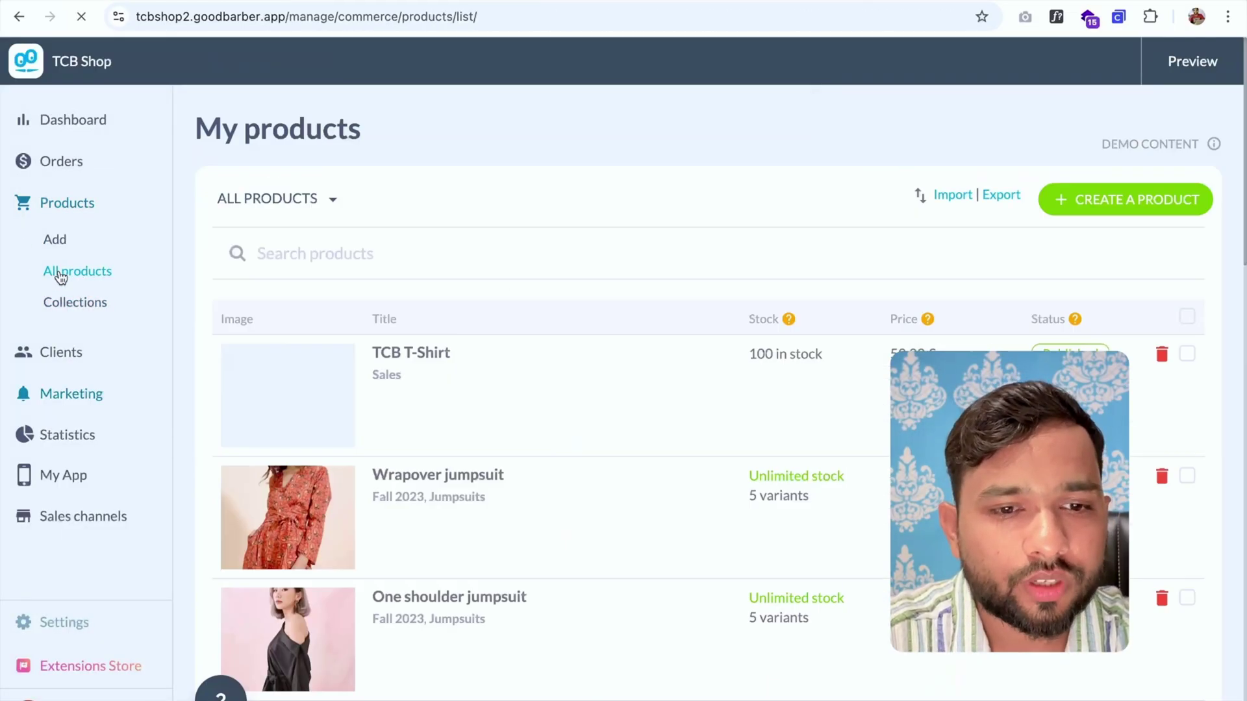
scroll(575, 487, "down", 1)
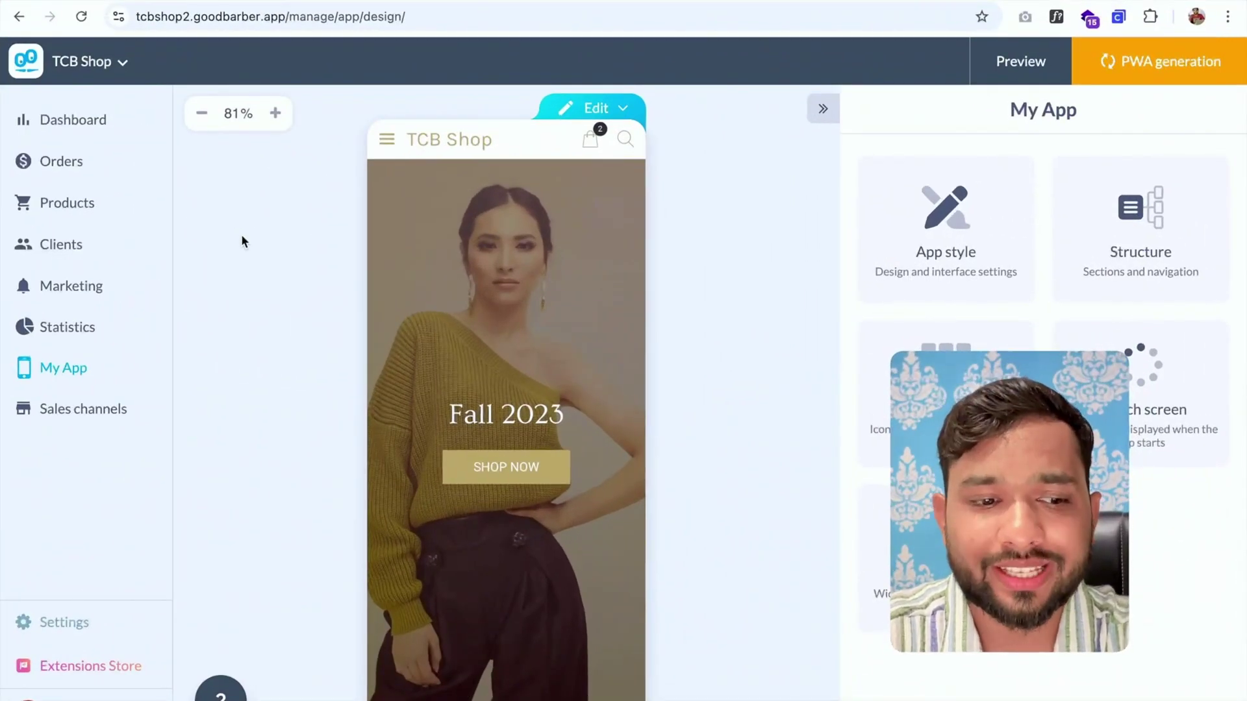
Browse the Extension Store's catalogue of all available extensions.
left_click(78, 673)
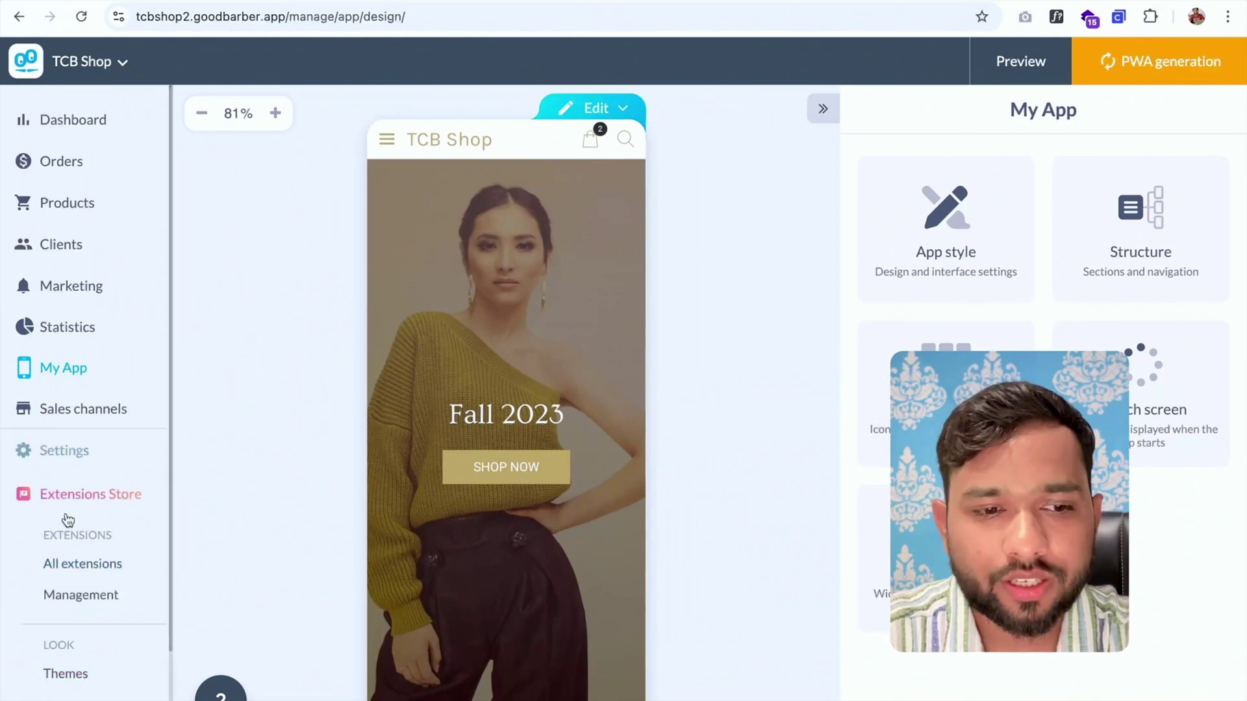
left_click(62, 565)
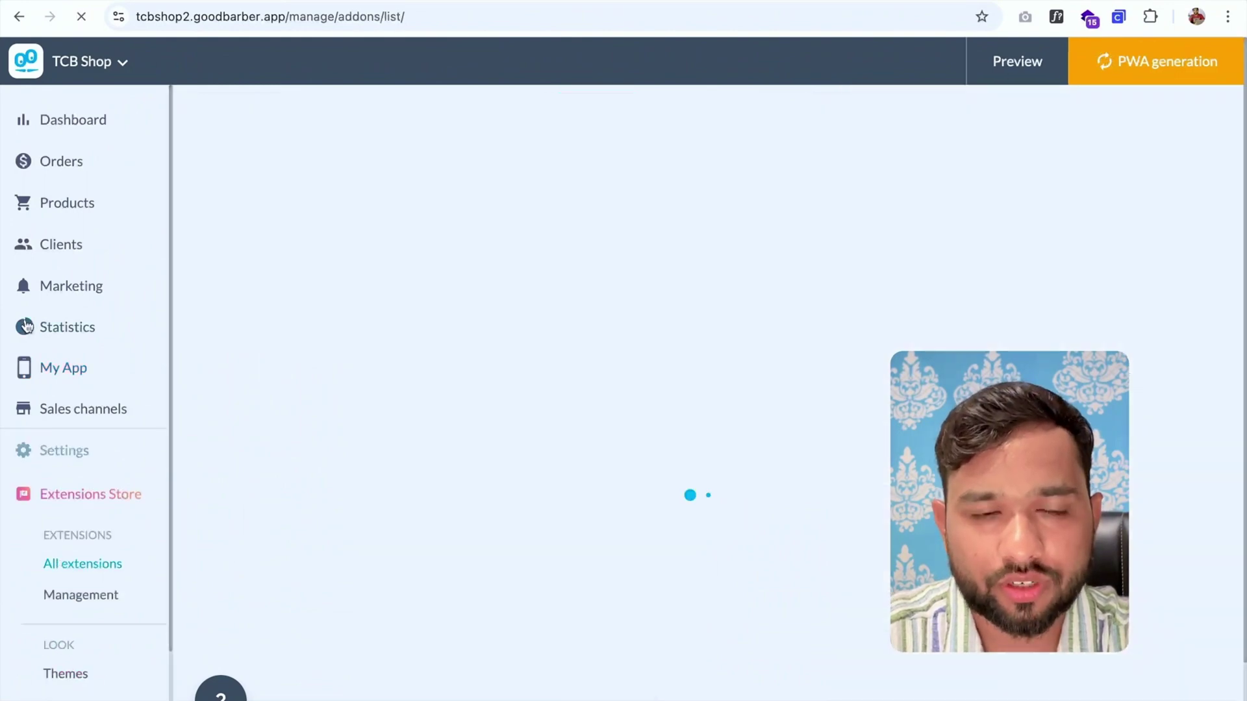
scroll(593, 353, "down", 1)
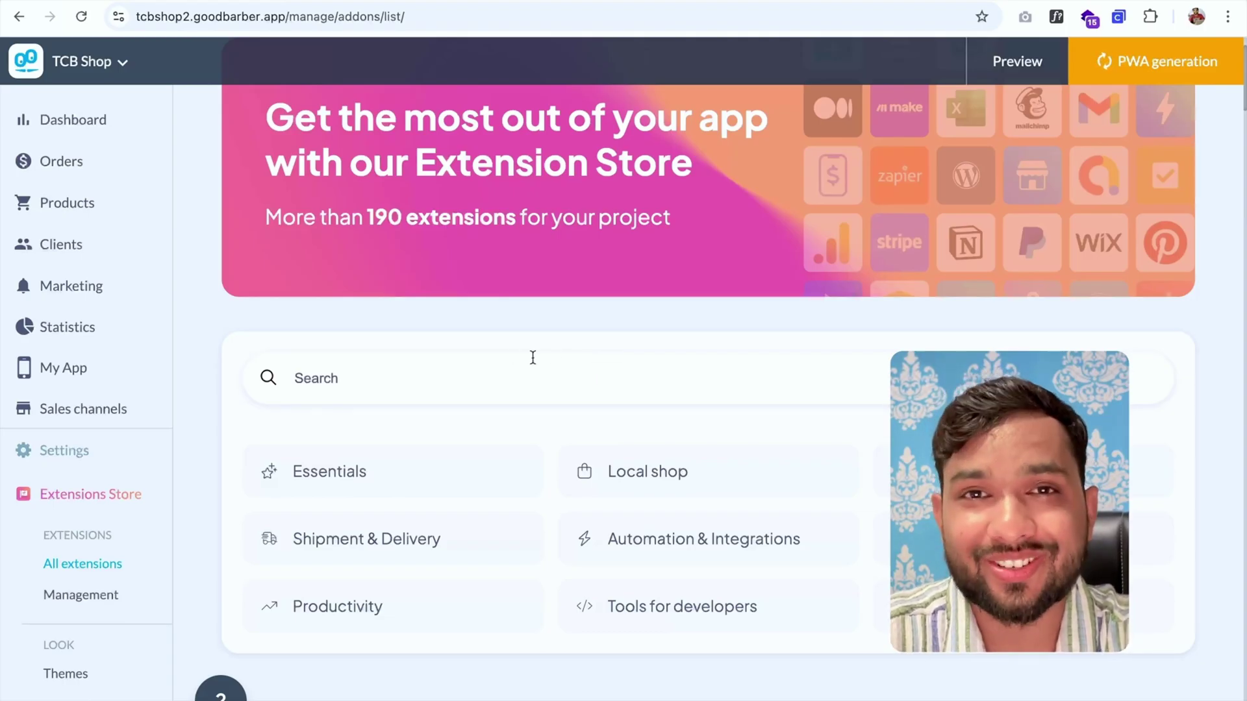
scroll(533, 359, "down", 3)
scroll(533, 358, "down", 2)
scroll(533, 359, "down", 3)
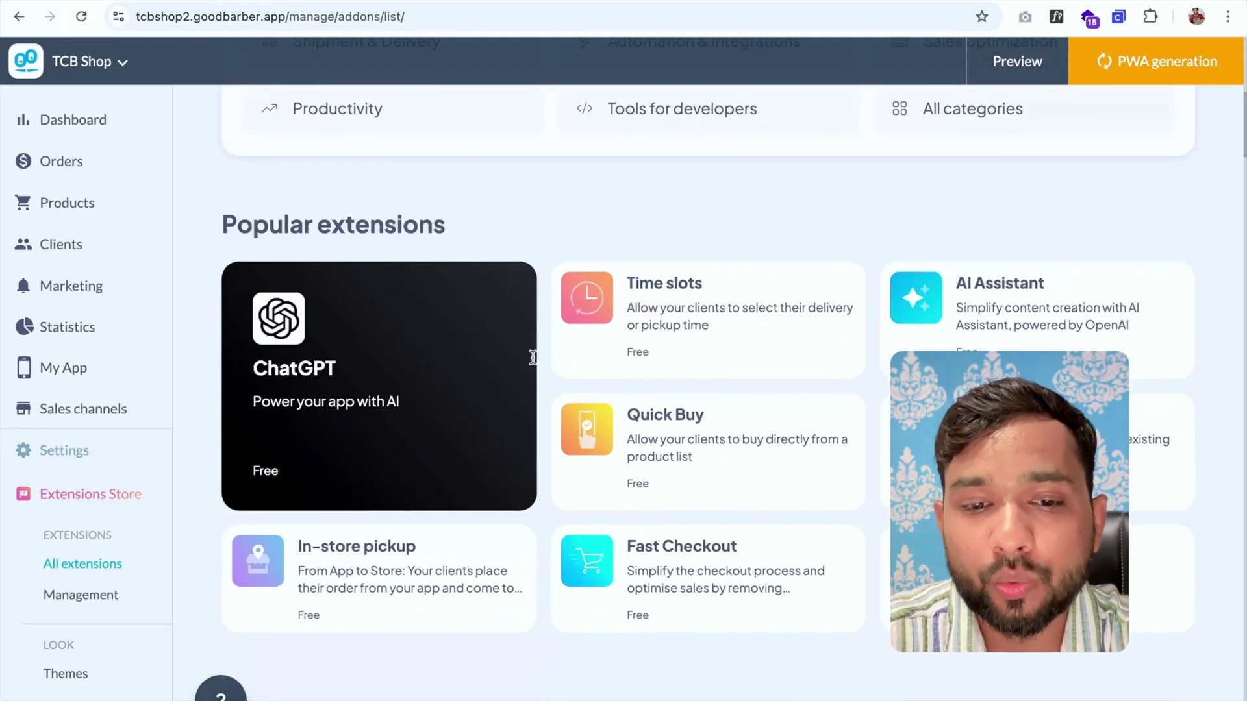
scroll(533, 359, "down", 3)
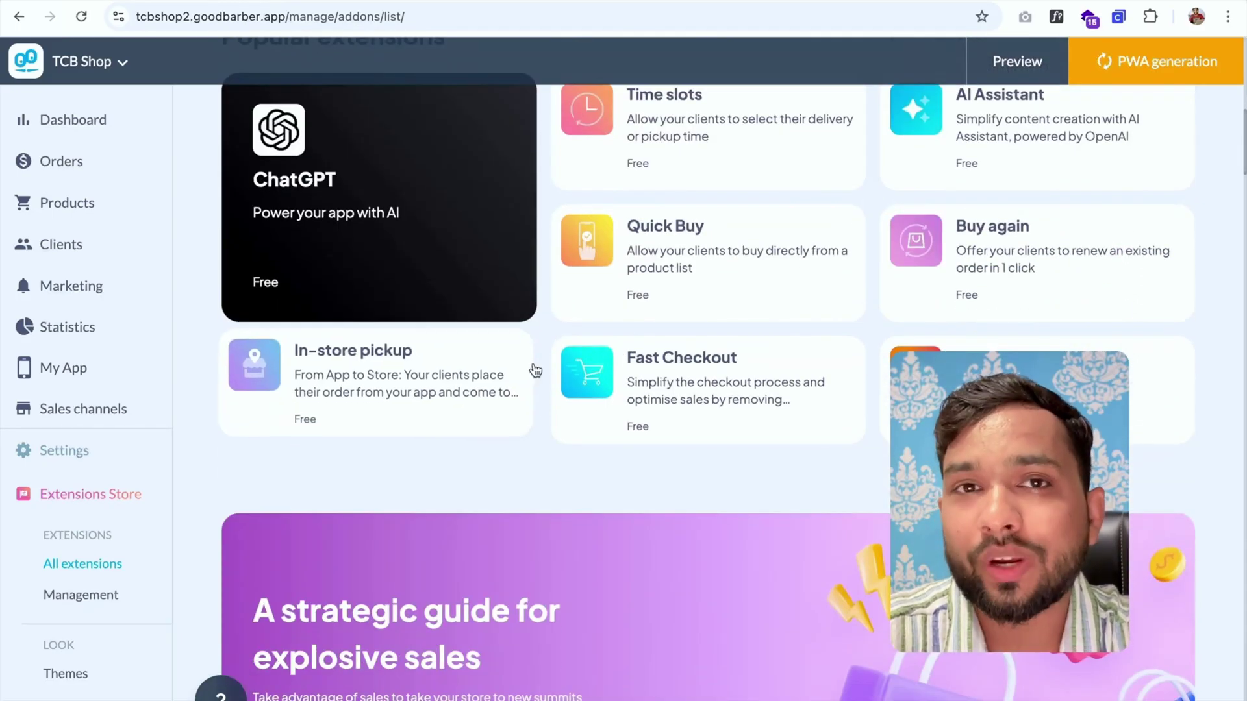
scroll(533, 360, "down", 3)
scroll(535, 369, "up", 10)
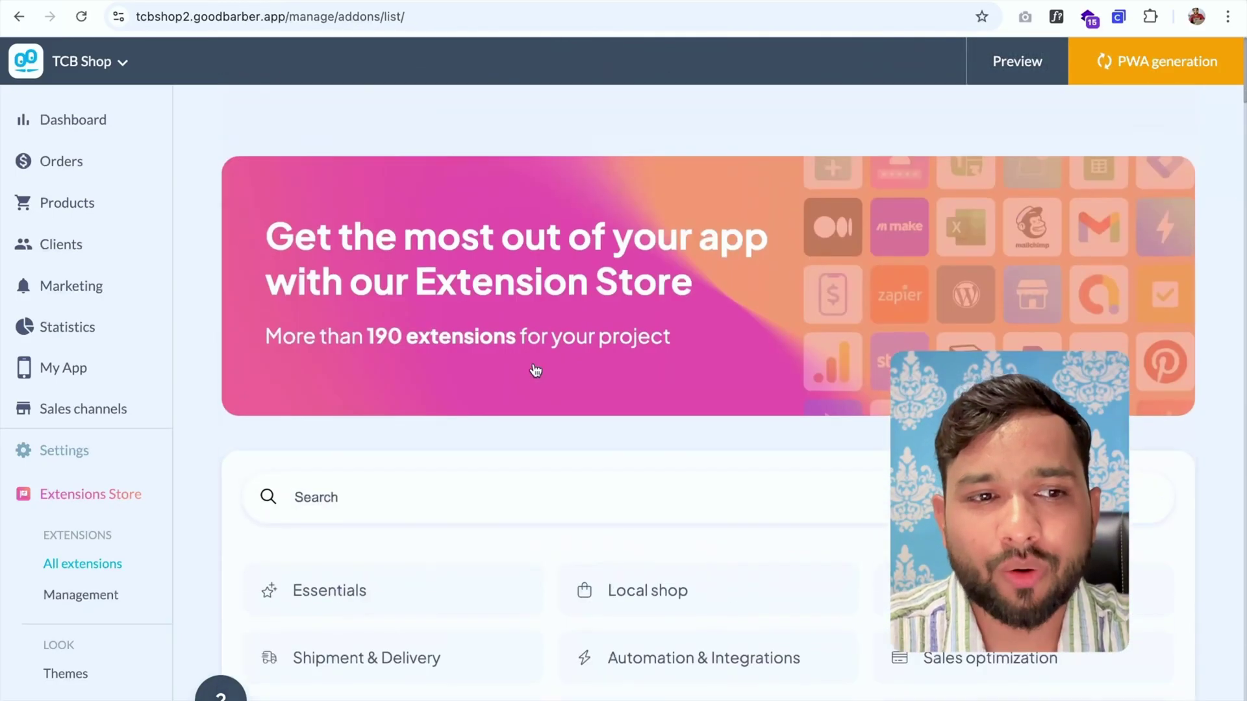
From the Dashboard overview, publish TCB Shop as a PWA.
left_click(76, 125)
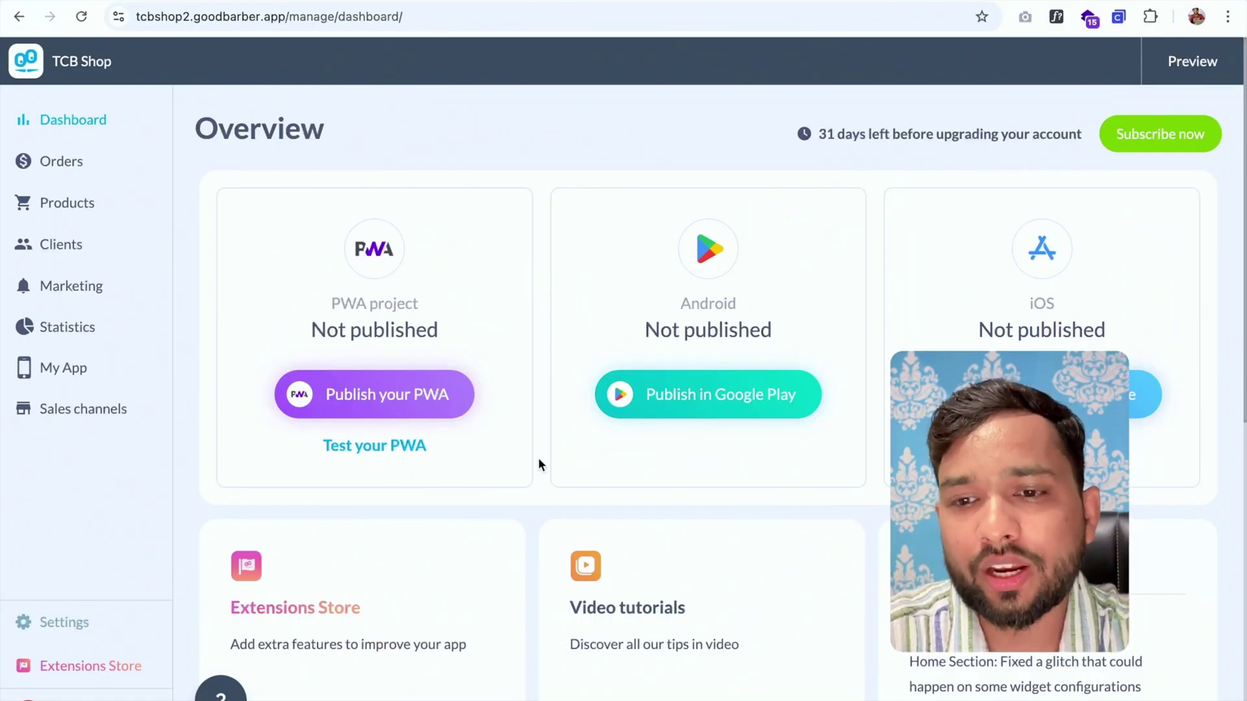
scroll(538, 457, "down", 2)
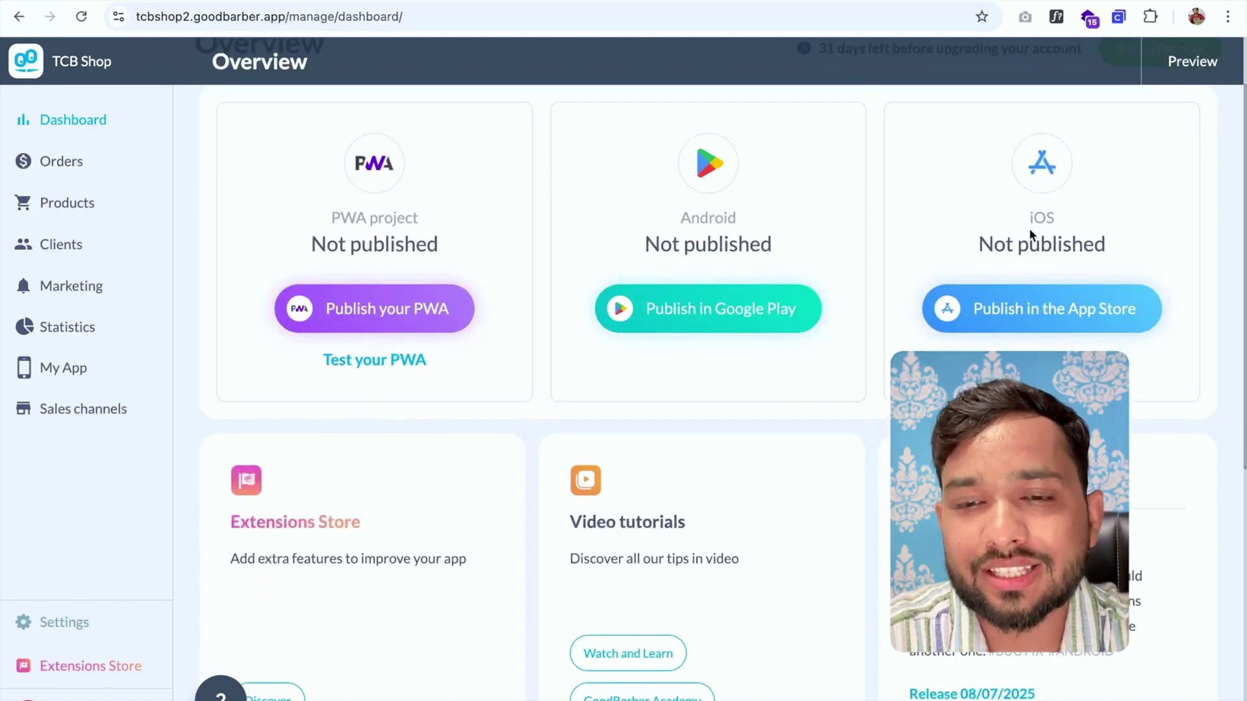
scroll(1028, 229, "up", 1)
scroll(780, 292, "up", 1)
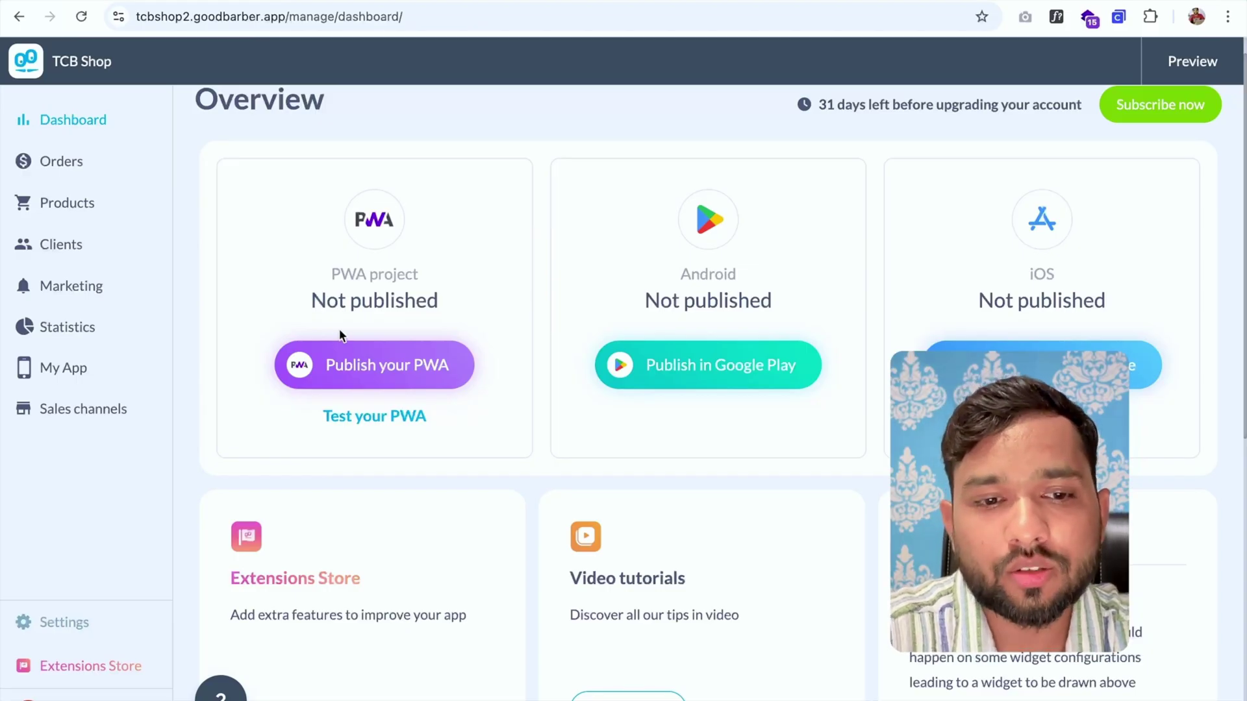
left_click(409, 365)
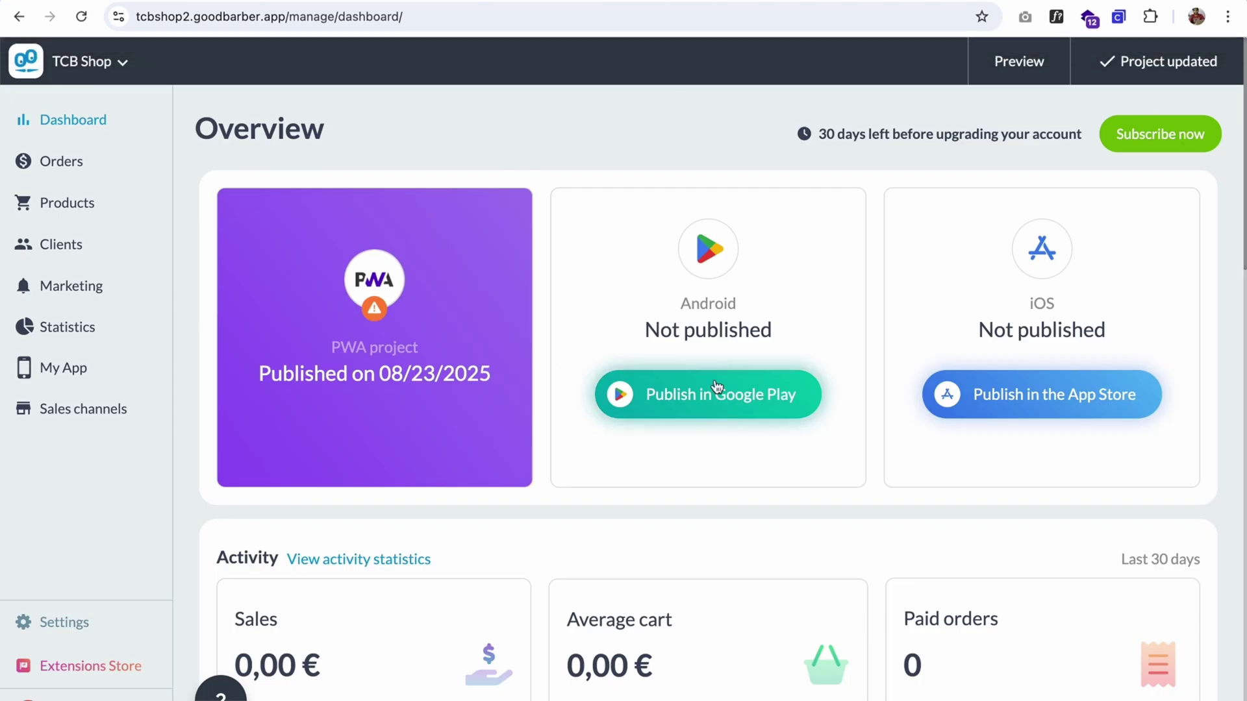
Look at the Google Play and App Store submission pages from the dashboard.
left_click(684, 397)
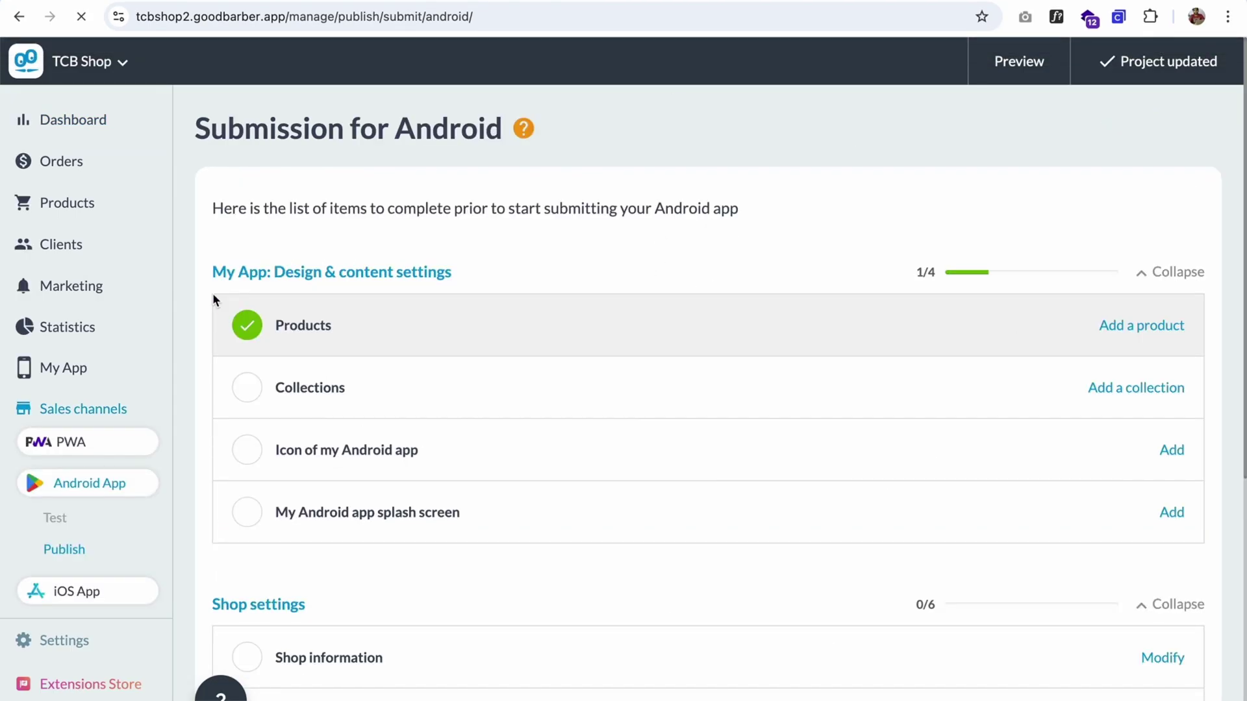
left_click(20, 15)
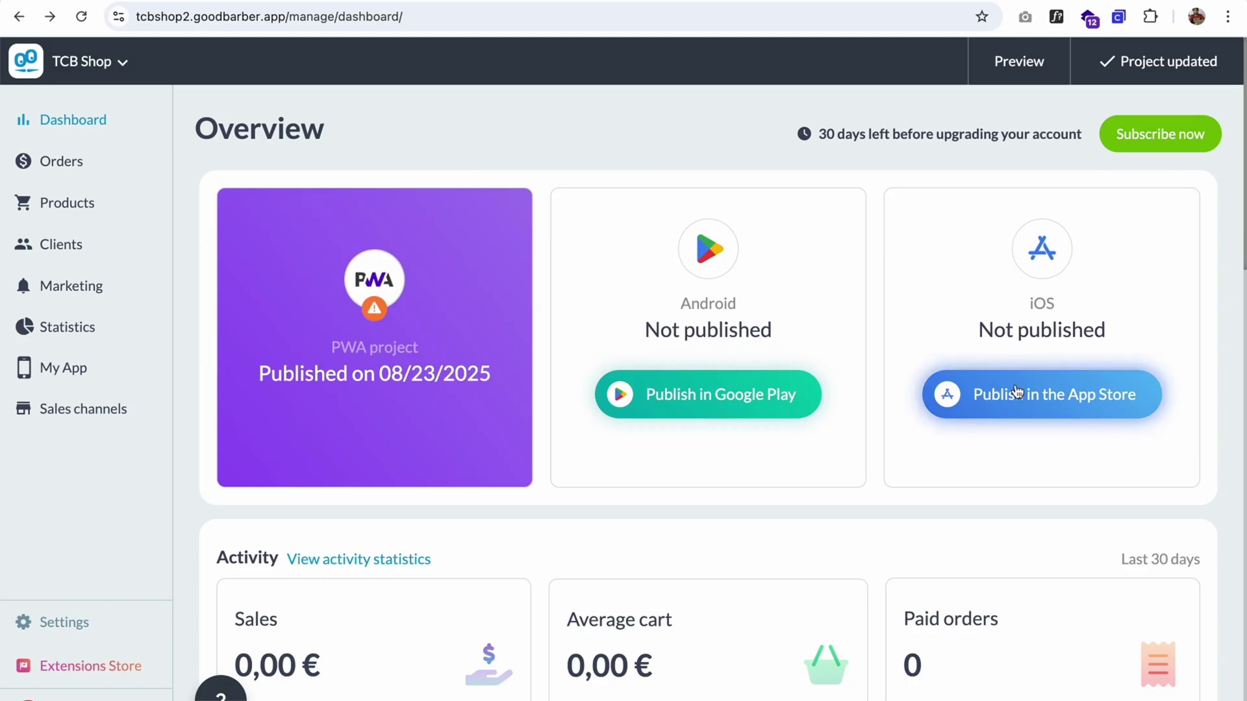
left_click(1016, 392)
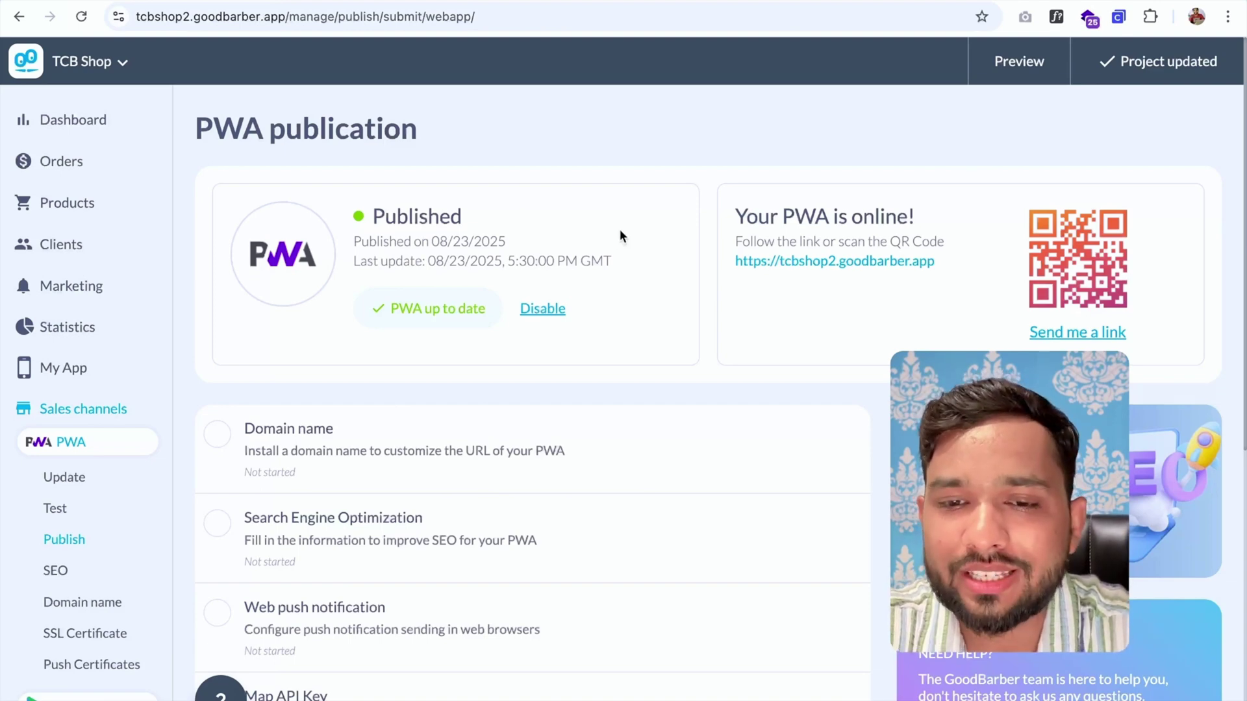
left_click(833, 260)
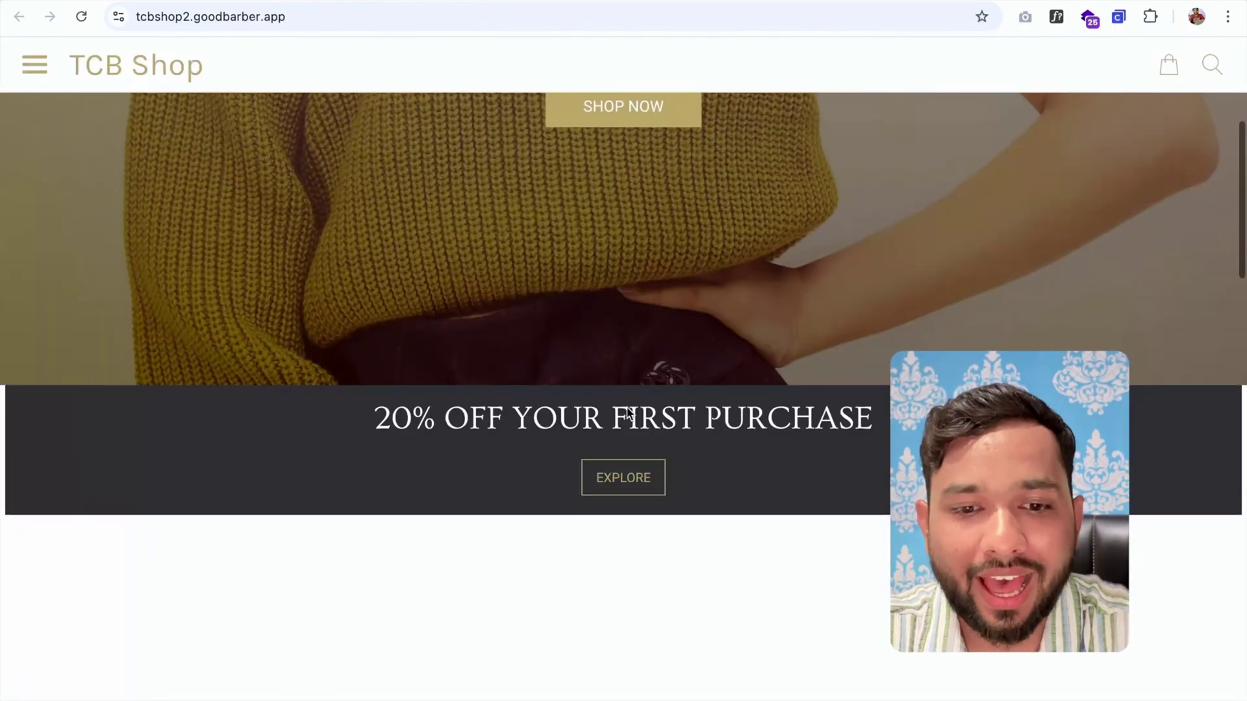
scroll(627, 414, "down", 5)
scroll(628, 415, "down", 1)
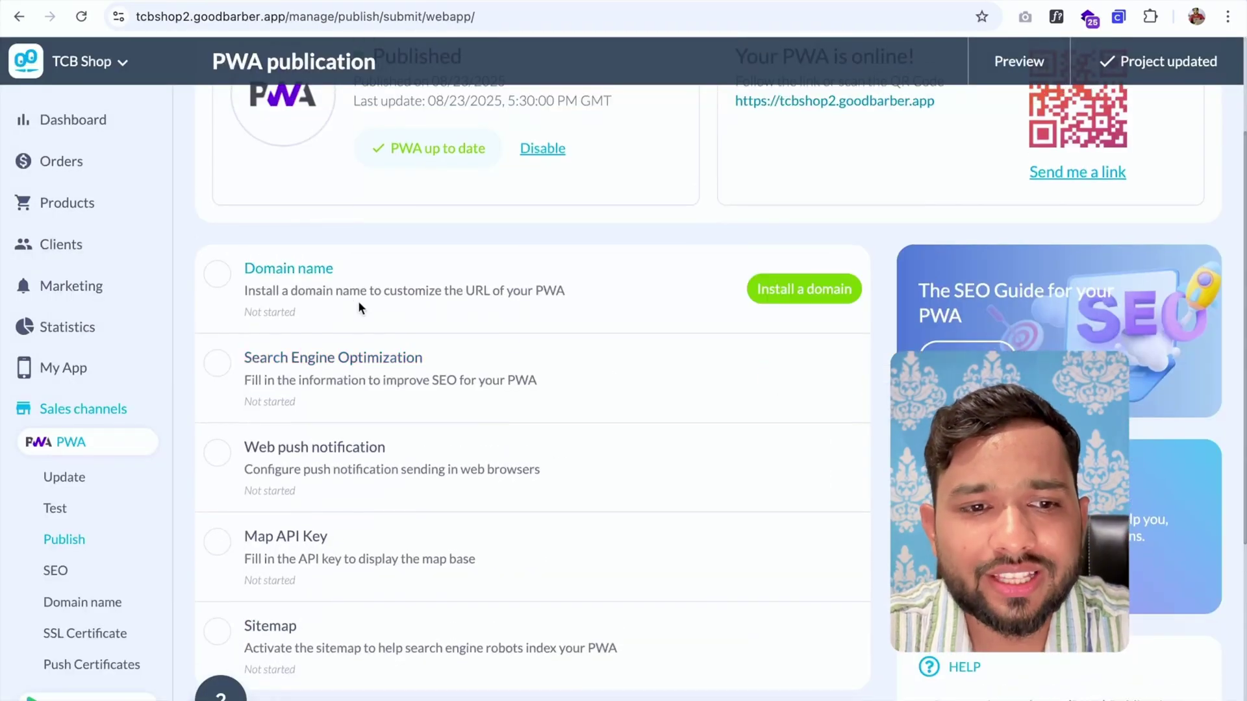
scroll(508, 333, "down", 1)
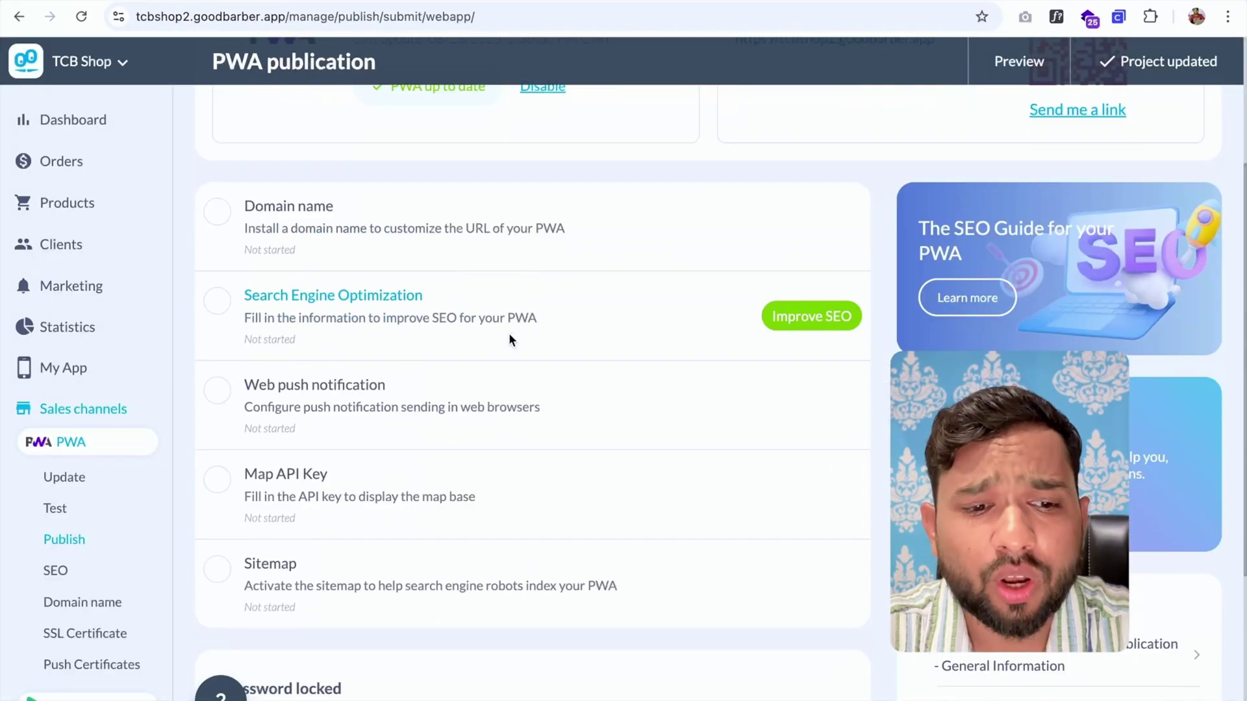
scroll(509, 333, "up", 2)
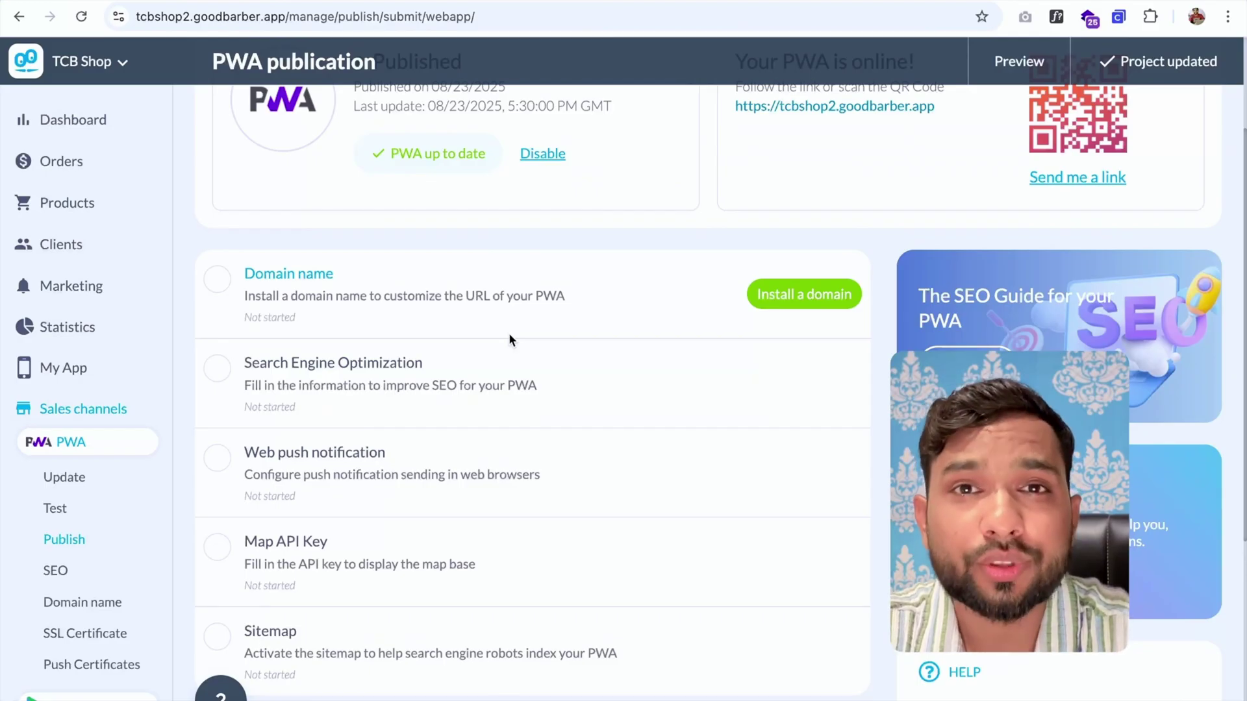
scroll(184, 315, "down", 1)
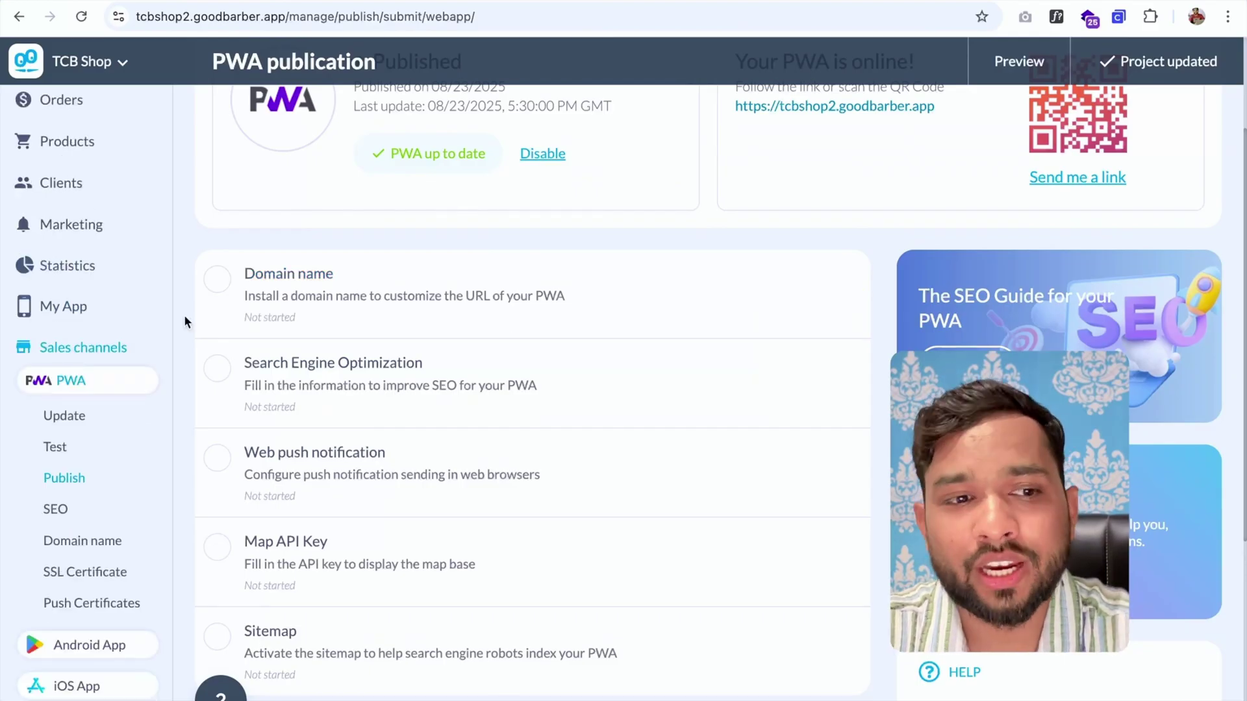
View the shop's Activity statistics showing 0,00 € sales and 0 paid orders.
left_click(60, 267)
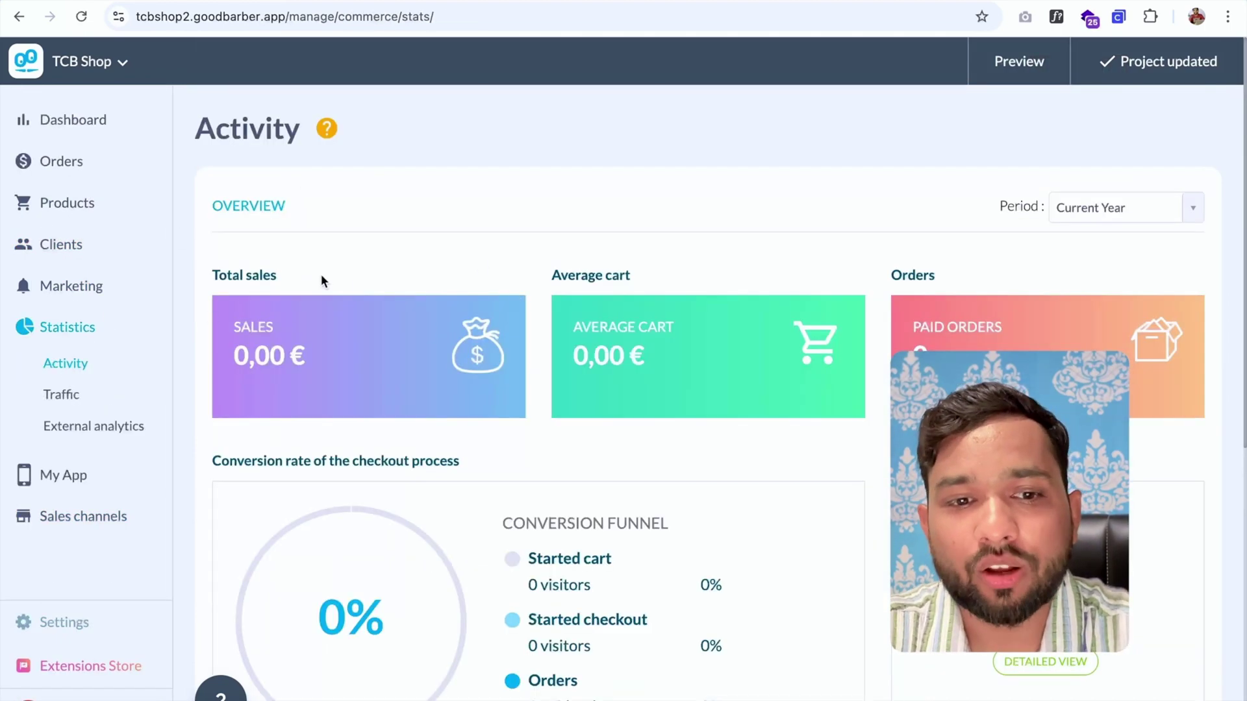
scroll(555, 335, "down", 1)
scroll(527, 320, "down", 1)
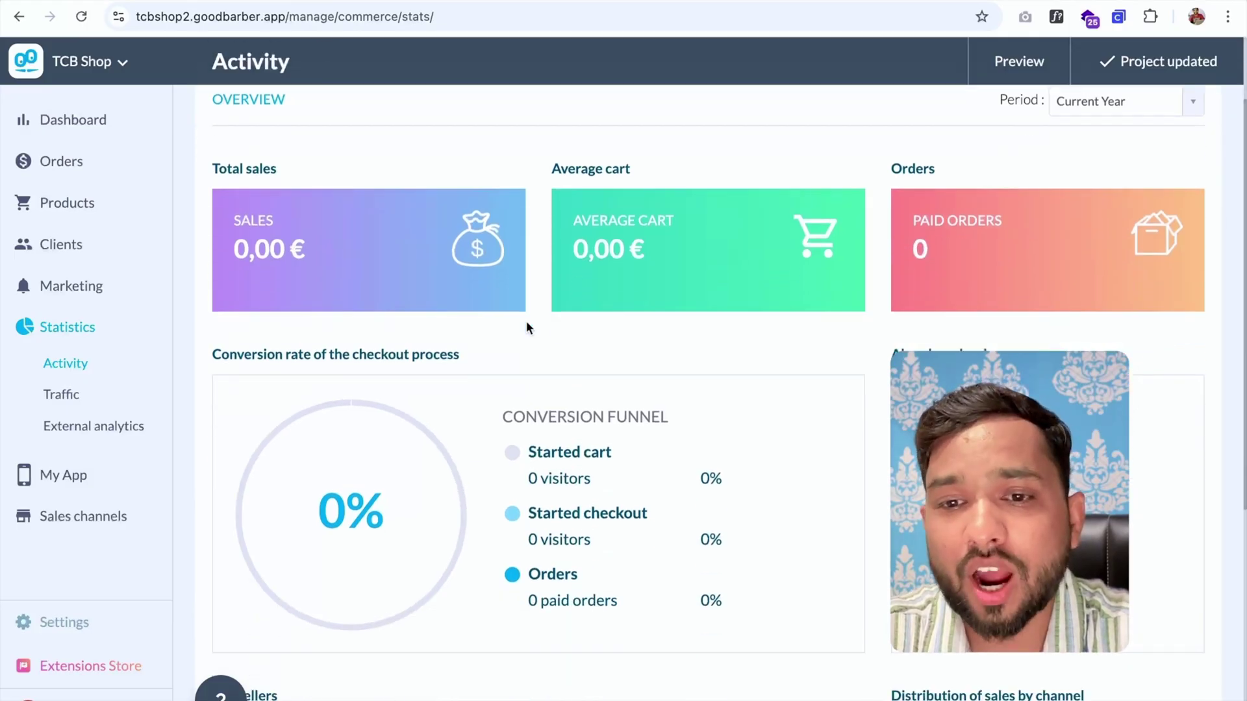
scroll(527, 328, "down", 2)
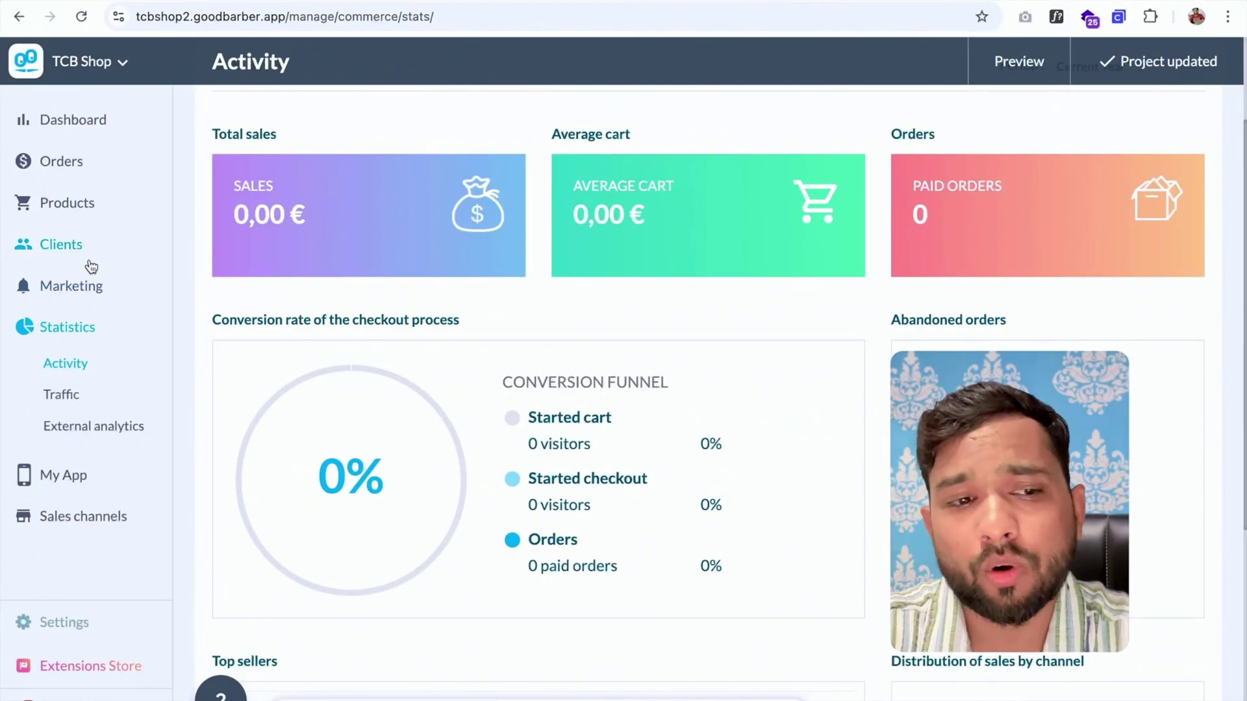
Check the Clients list and Leads tab, then return to the My App design editor.
left_click(62, 245)
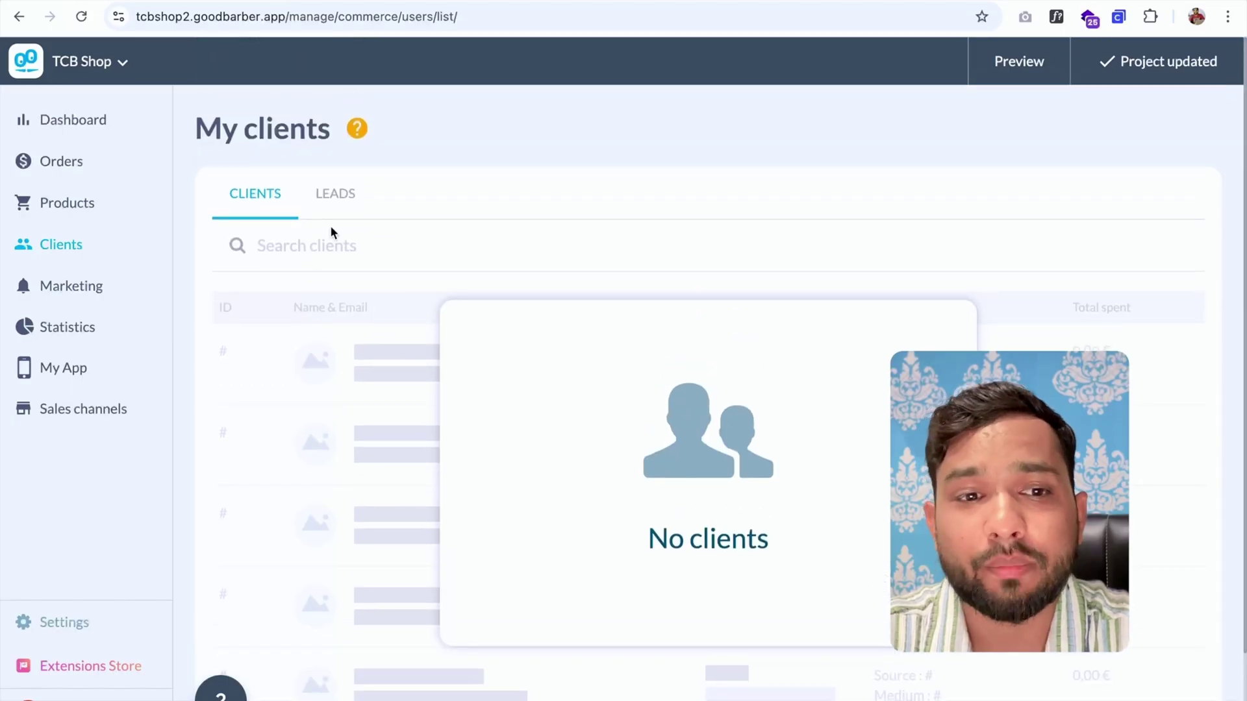
left_click(331, 216)
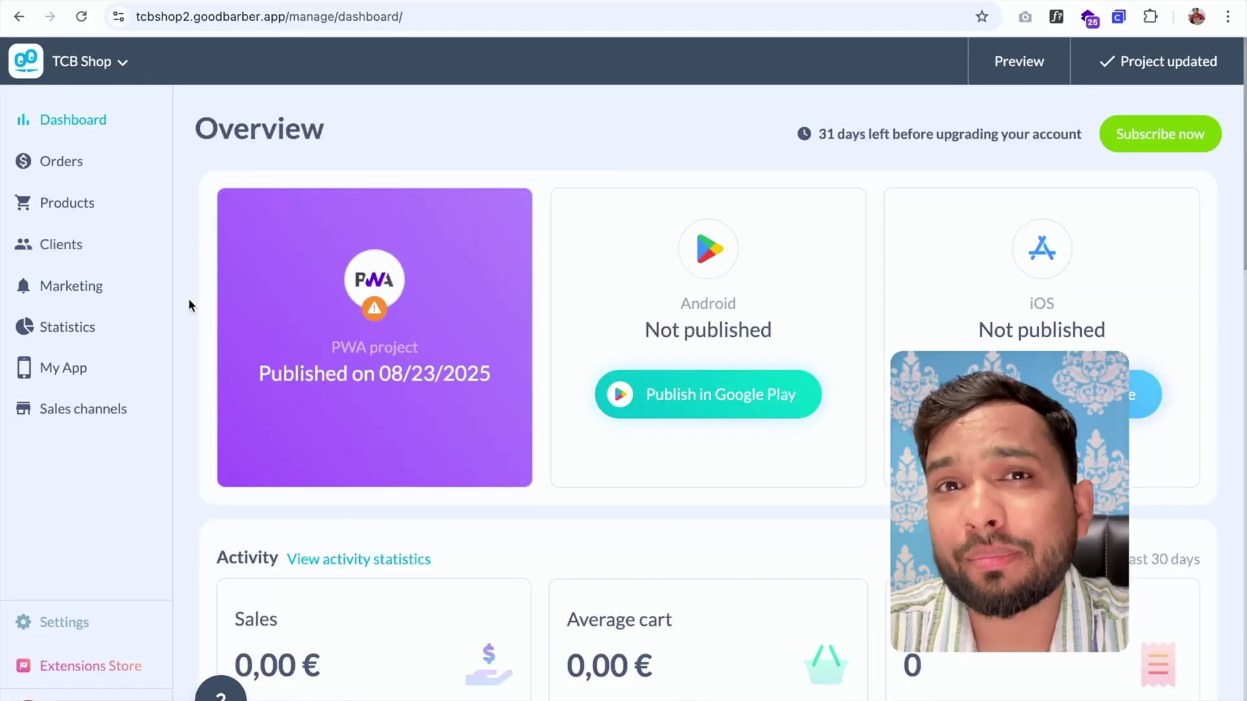
left_click(64, 368)
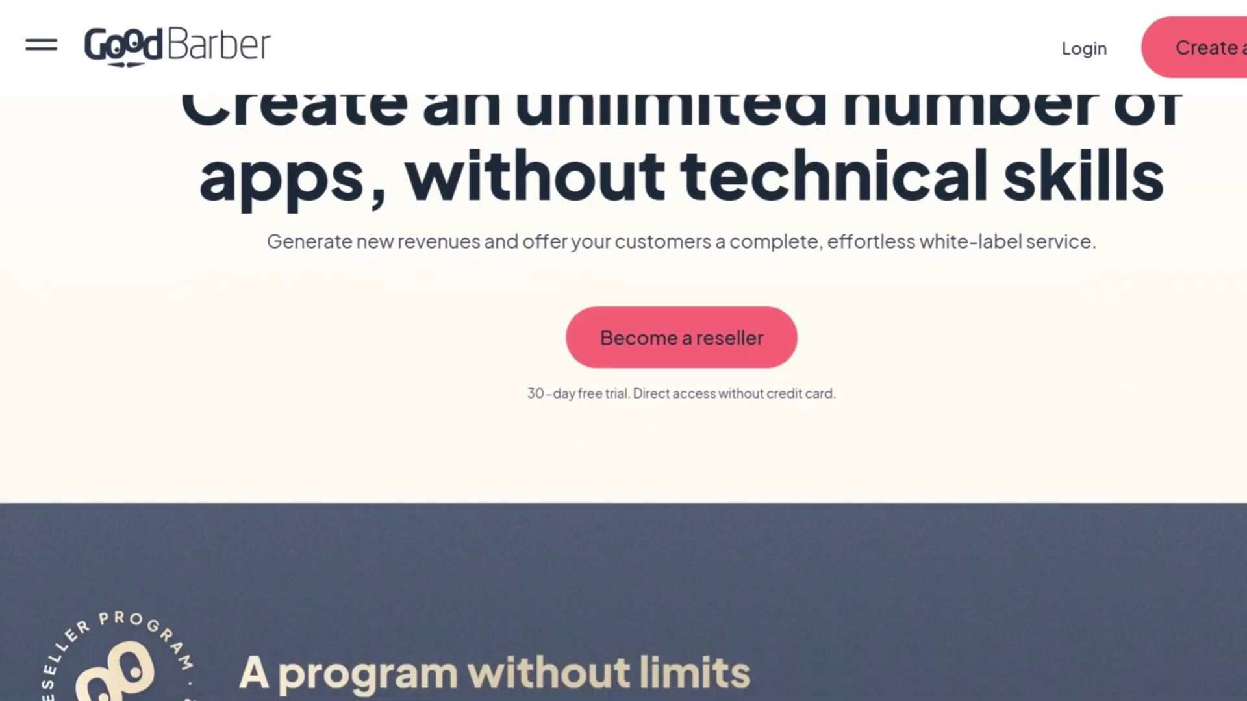
scroll(624, 390, "down", 8)
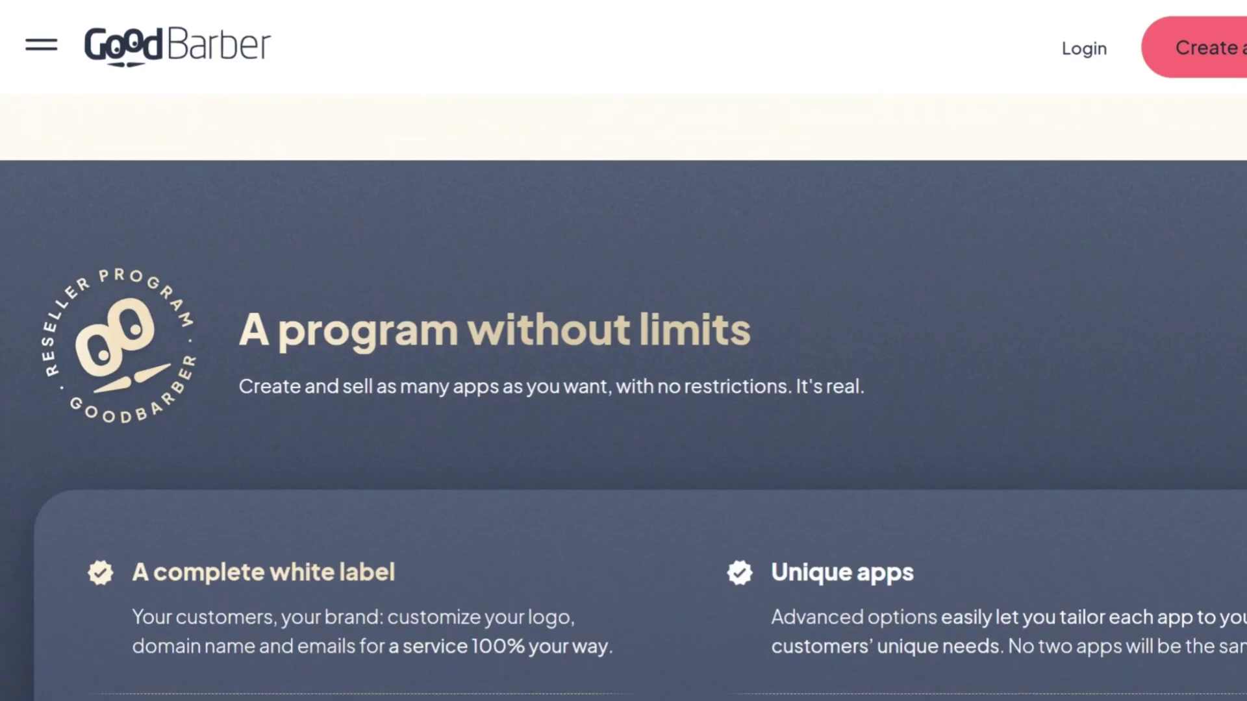
scroll(624, 390, "down", 4)
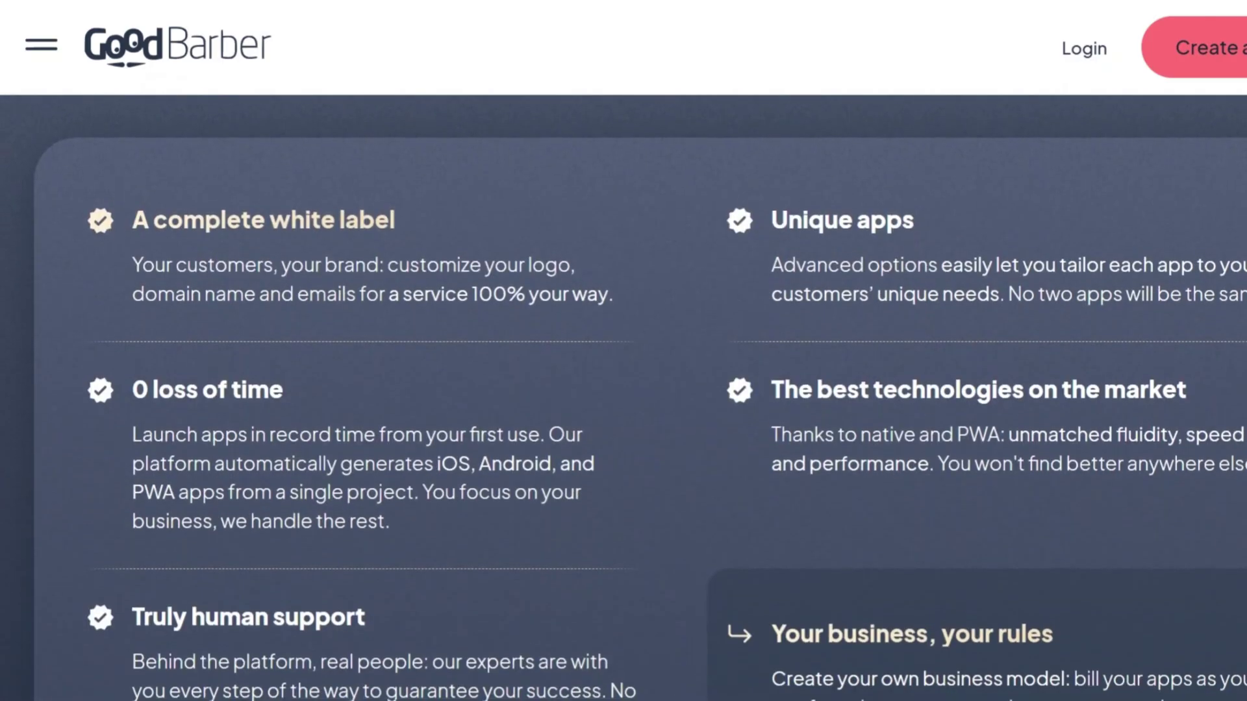
scroll(623, 390, "down", 4)
scroll(624, 390, "down", 2)
scroll(623, 390, "down", 5)
scroll(623, 390, "down", 2)
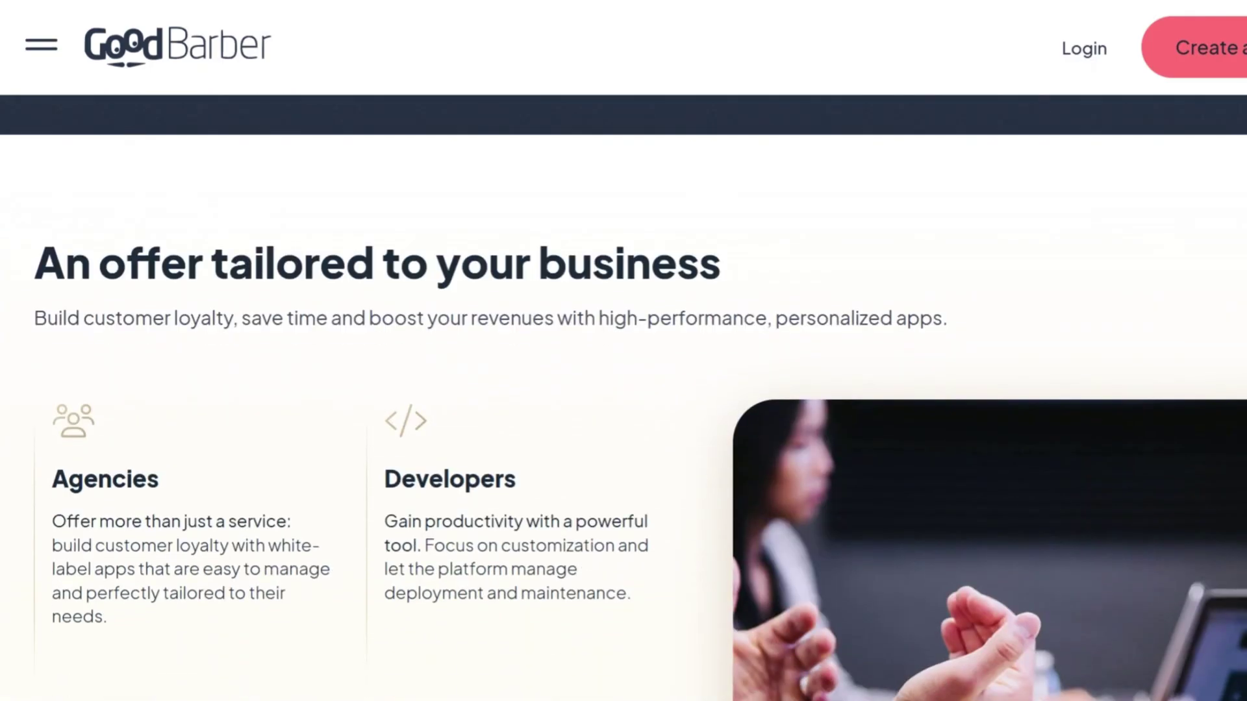
scroll(624, 390, "down", 5)
scroll(624, 390, "down", 1)
scroll(624, 390, "down", 5)
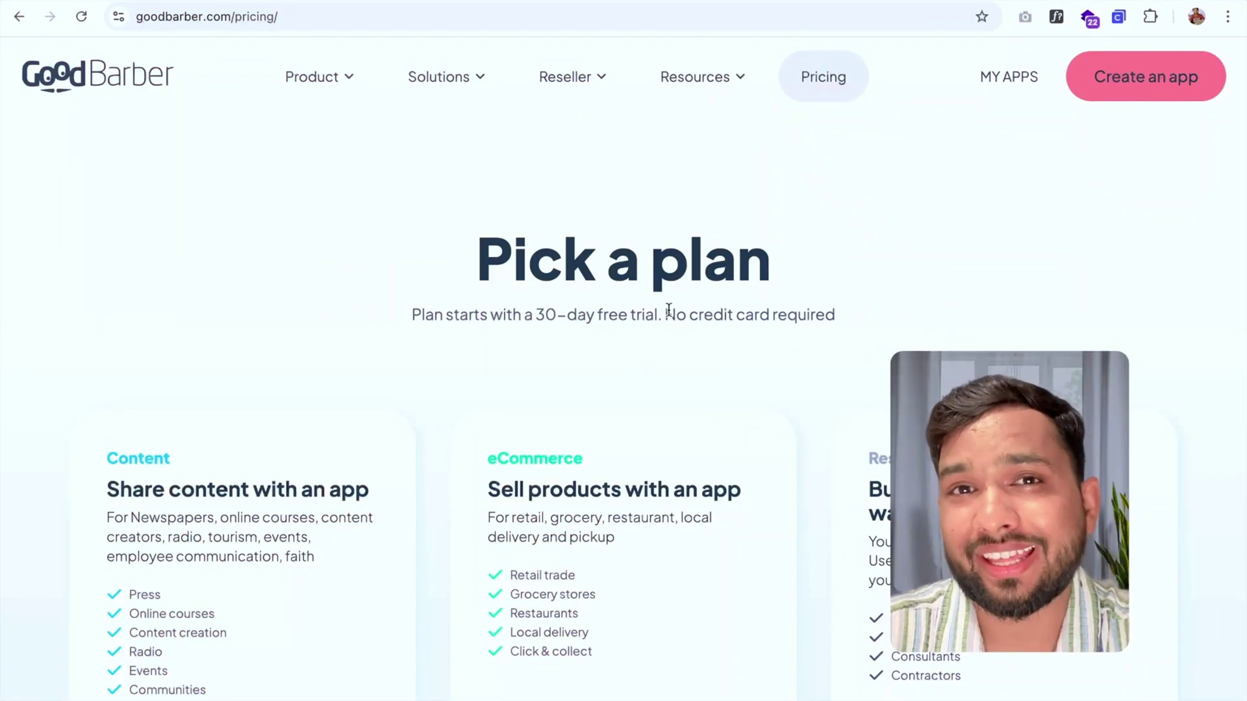
scroll(414, 401, "down", 3)
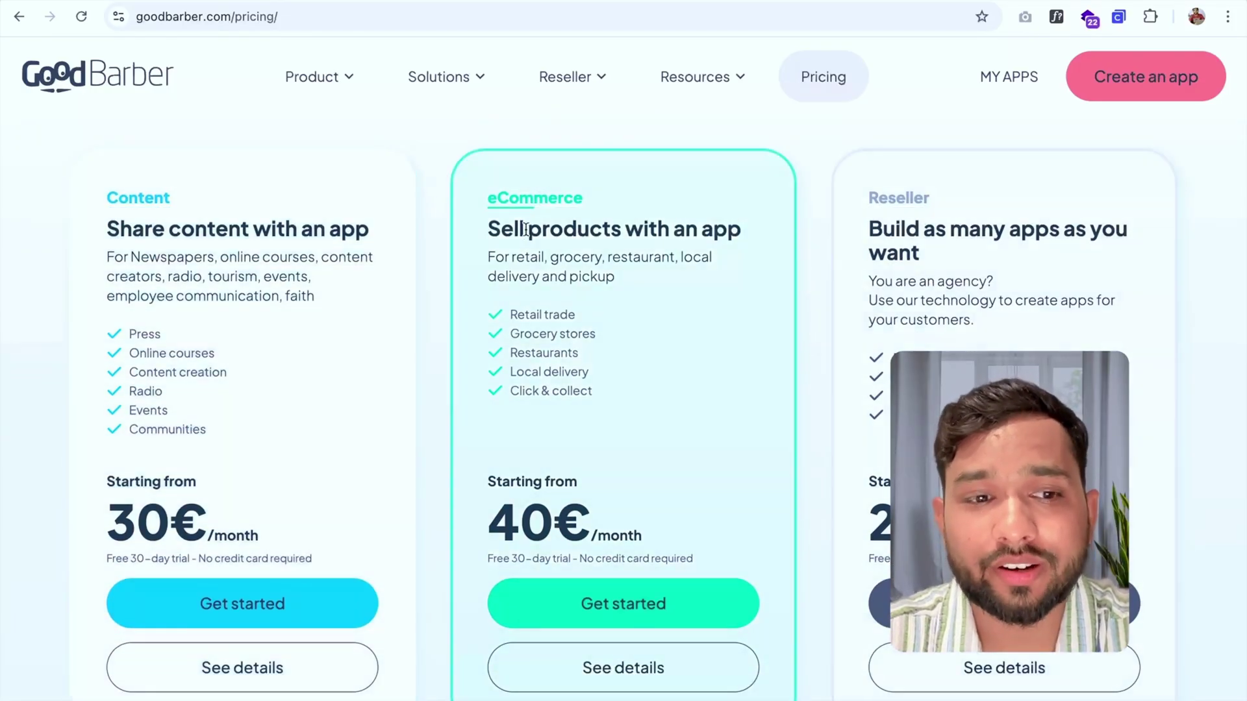
scroll(423, 293, "down", 1)
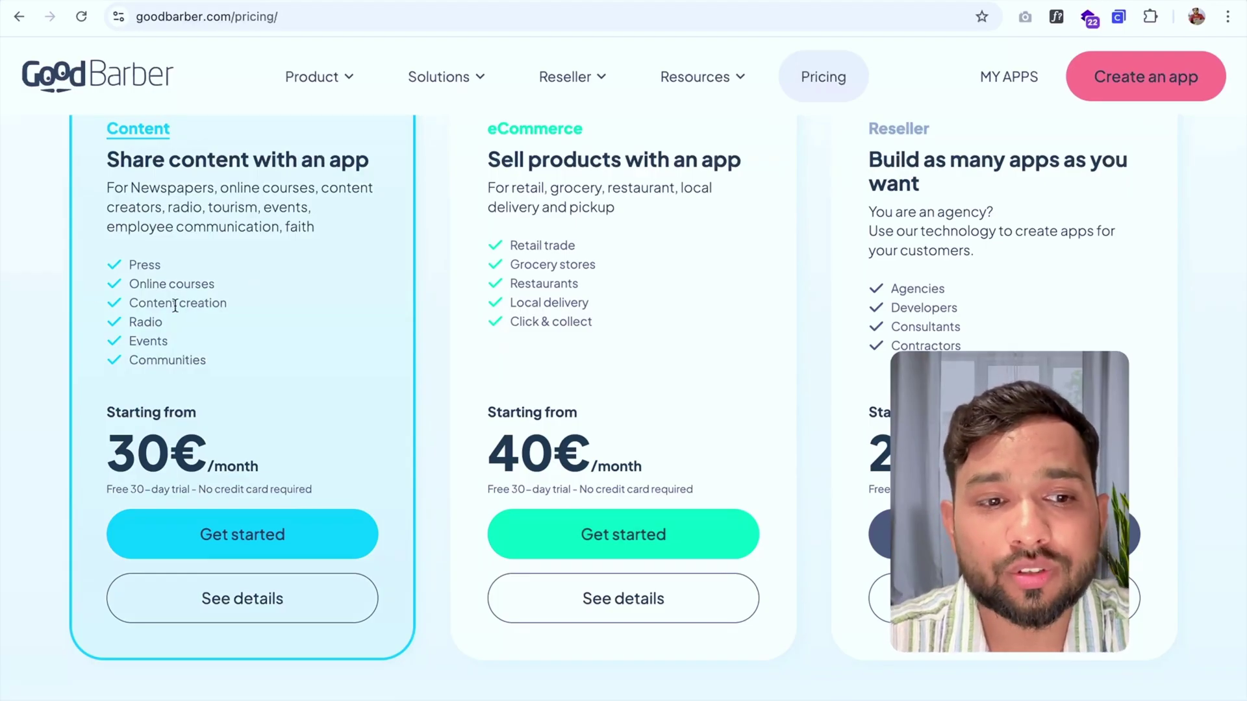
scroll(146, 348, "down", 1)
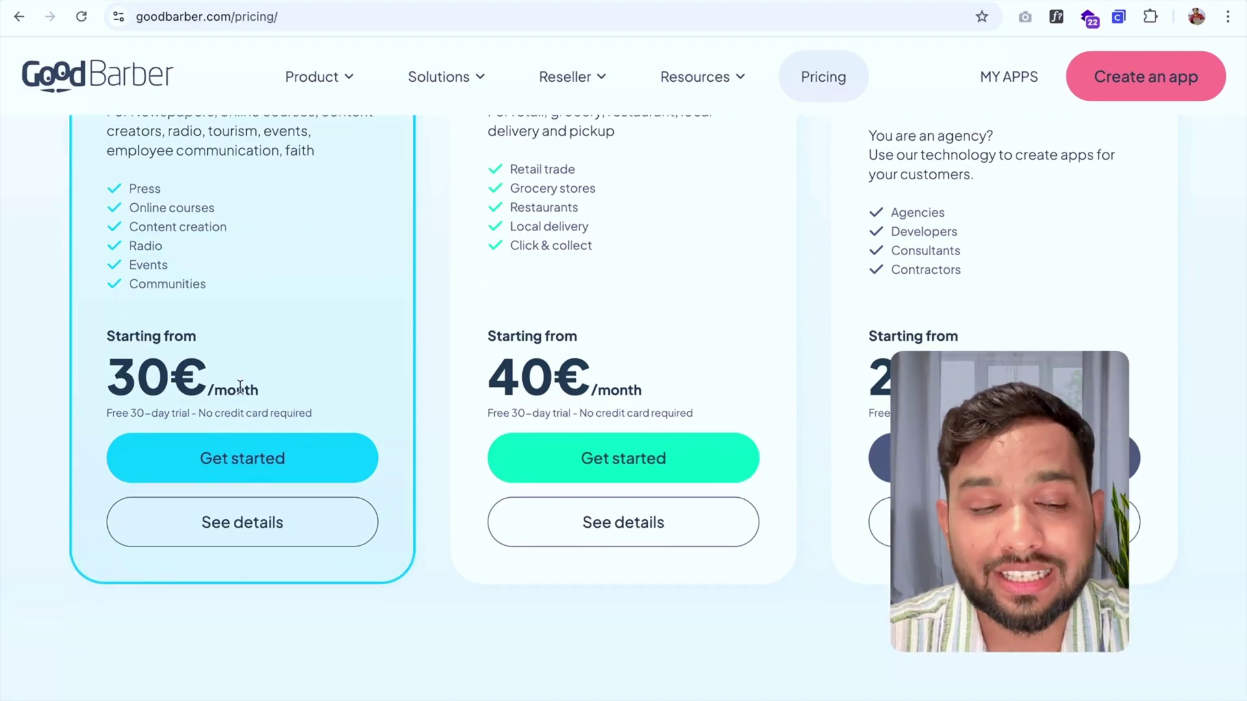
scroll(147, 349, "down", 1)
scroll(147, 349, "down", 1)
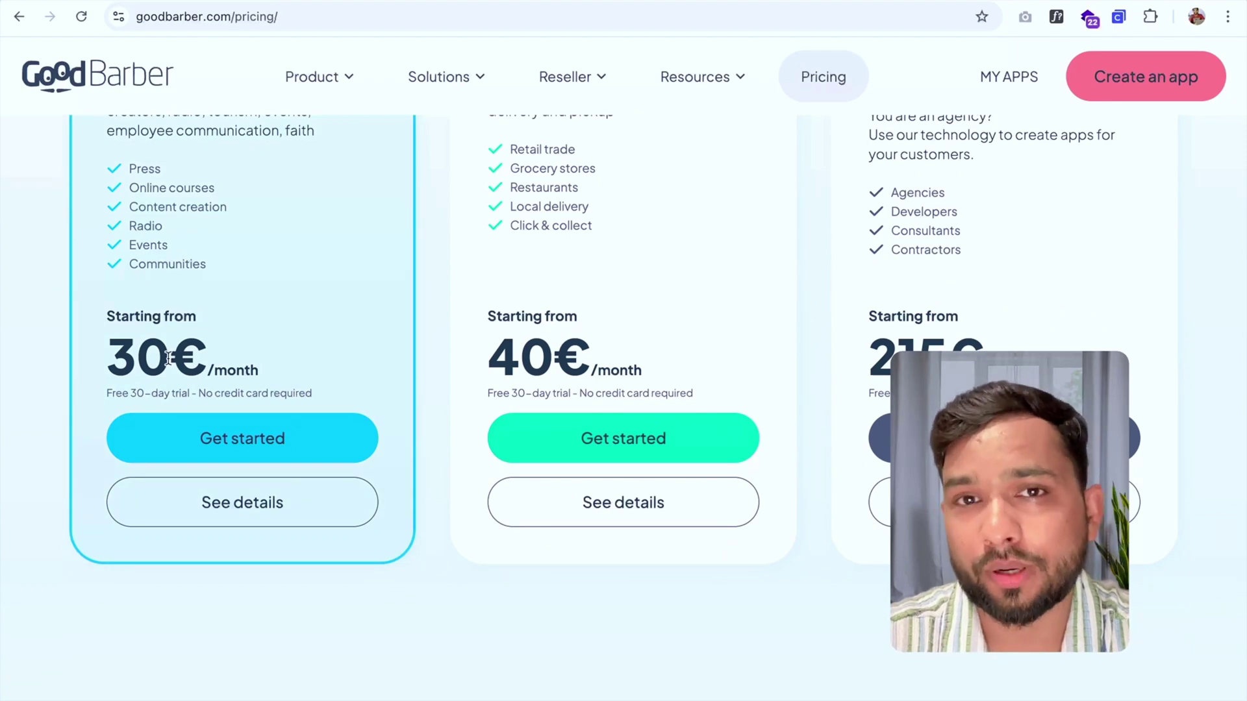
scroll(394, 342, "up", 2)
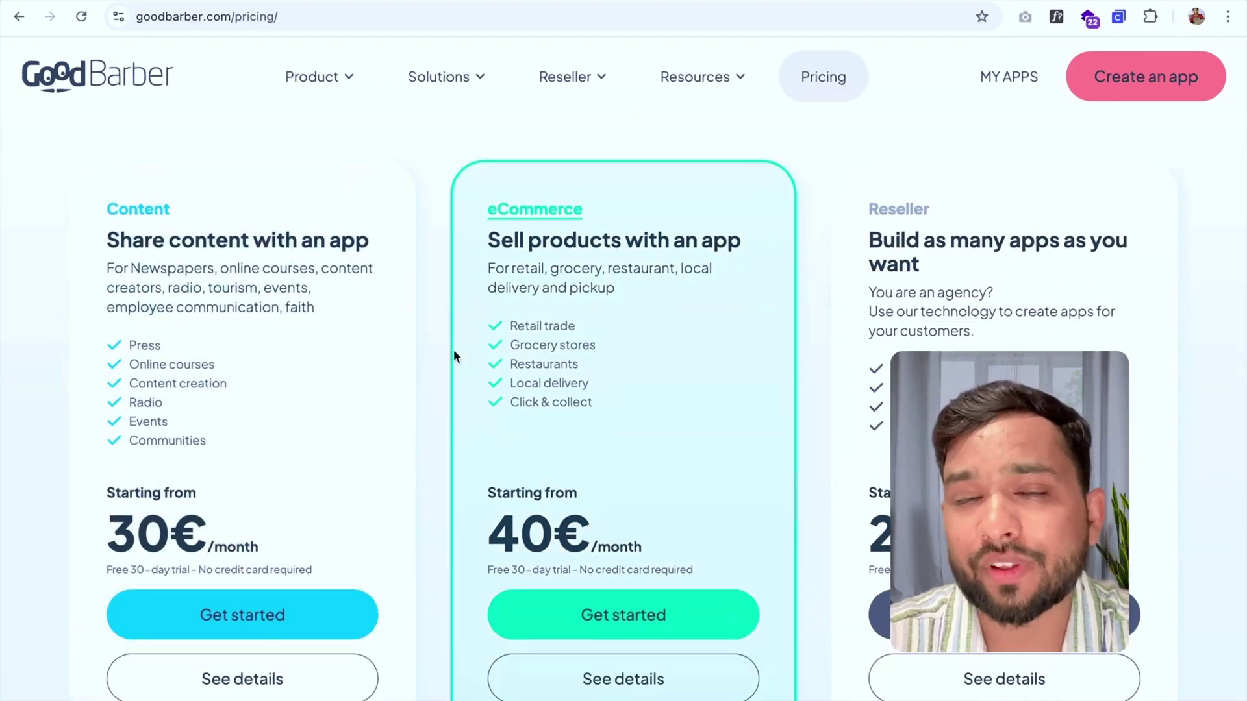
scroll(441, 298, "down", 1)
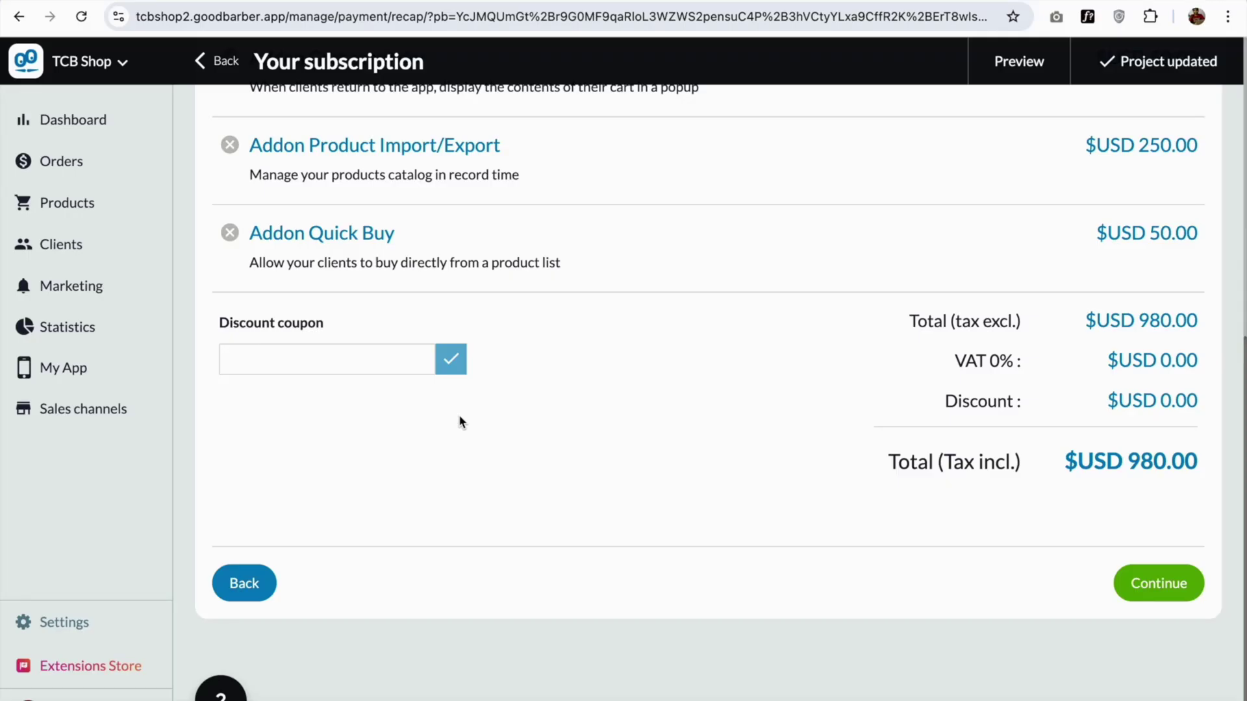
Apply coupon TCB10 for a 10% discount, bringing the subscription total to USD 882.00.
left_click(362, 358)
type("TCB10")
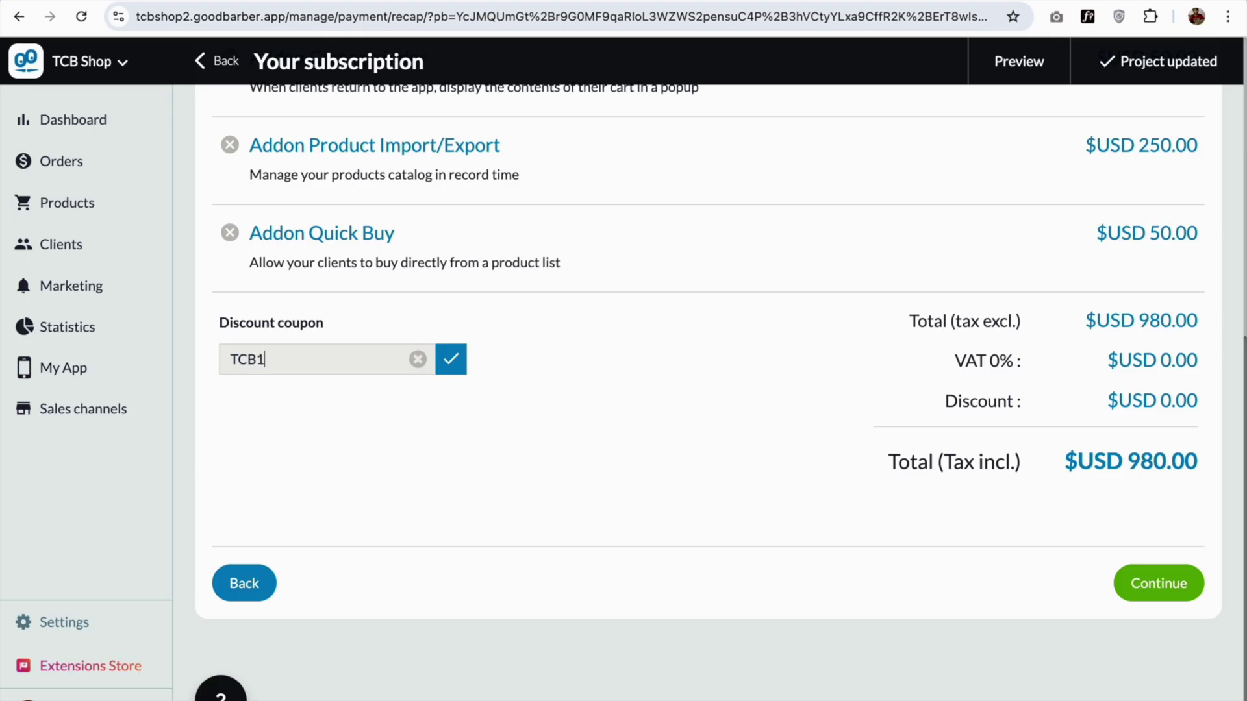
left_click(450, 360)
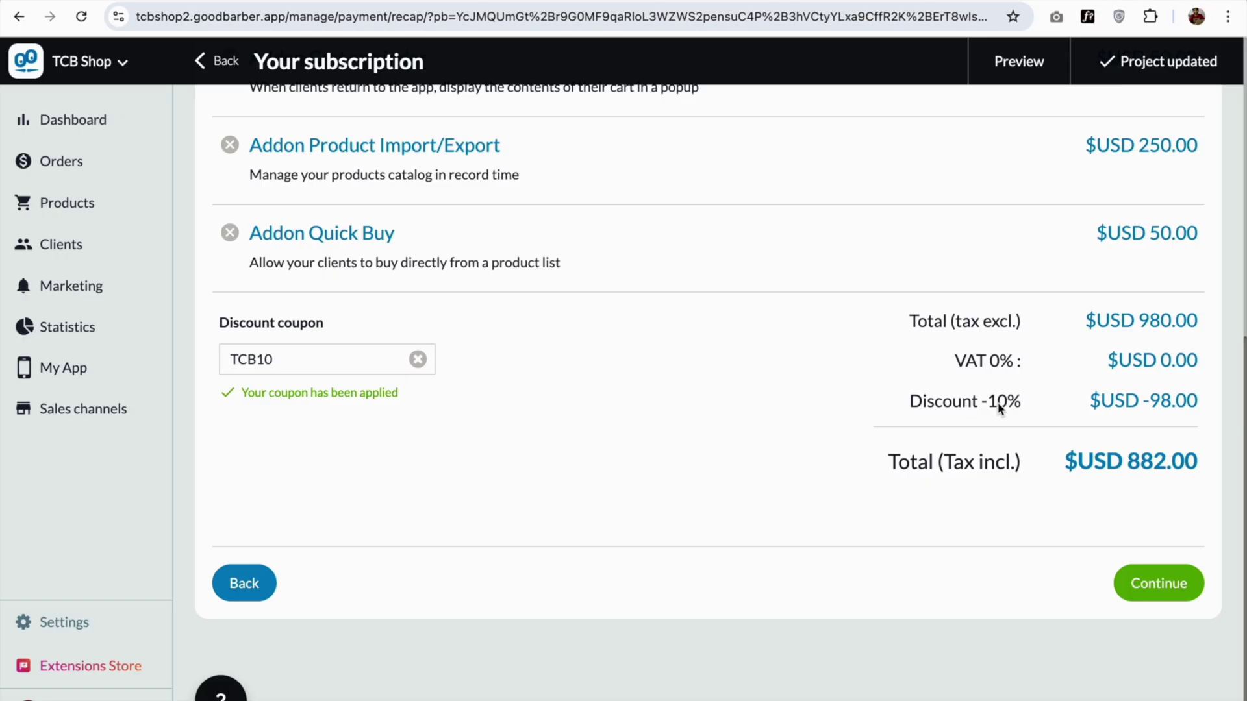
left_click_drag(998, 407, 857, 409)
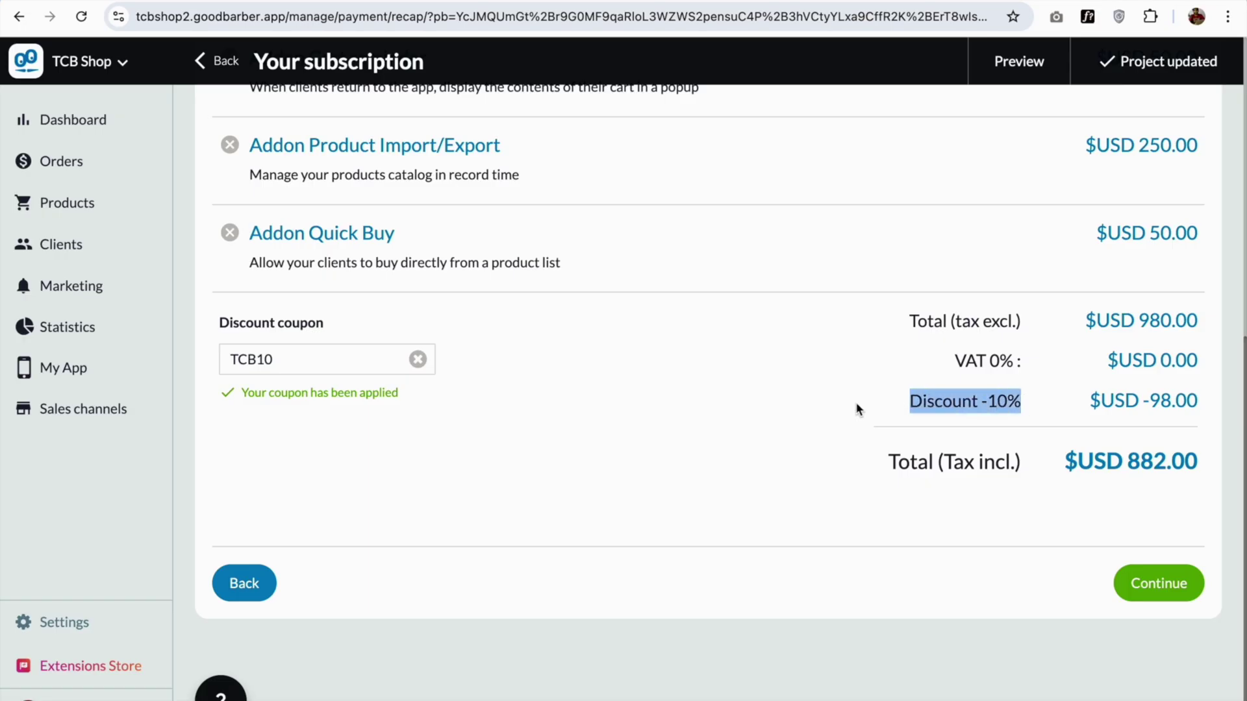